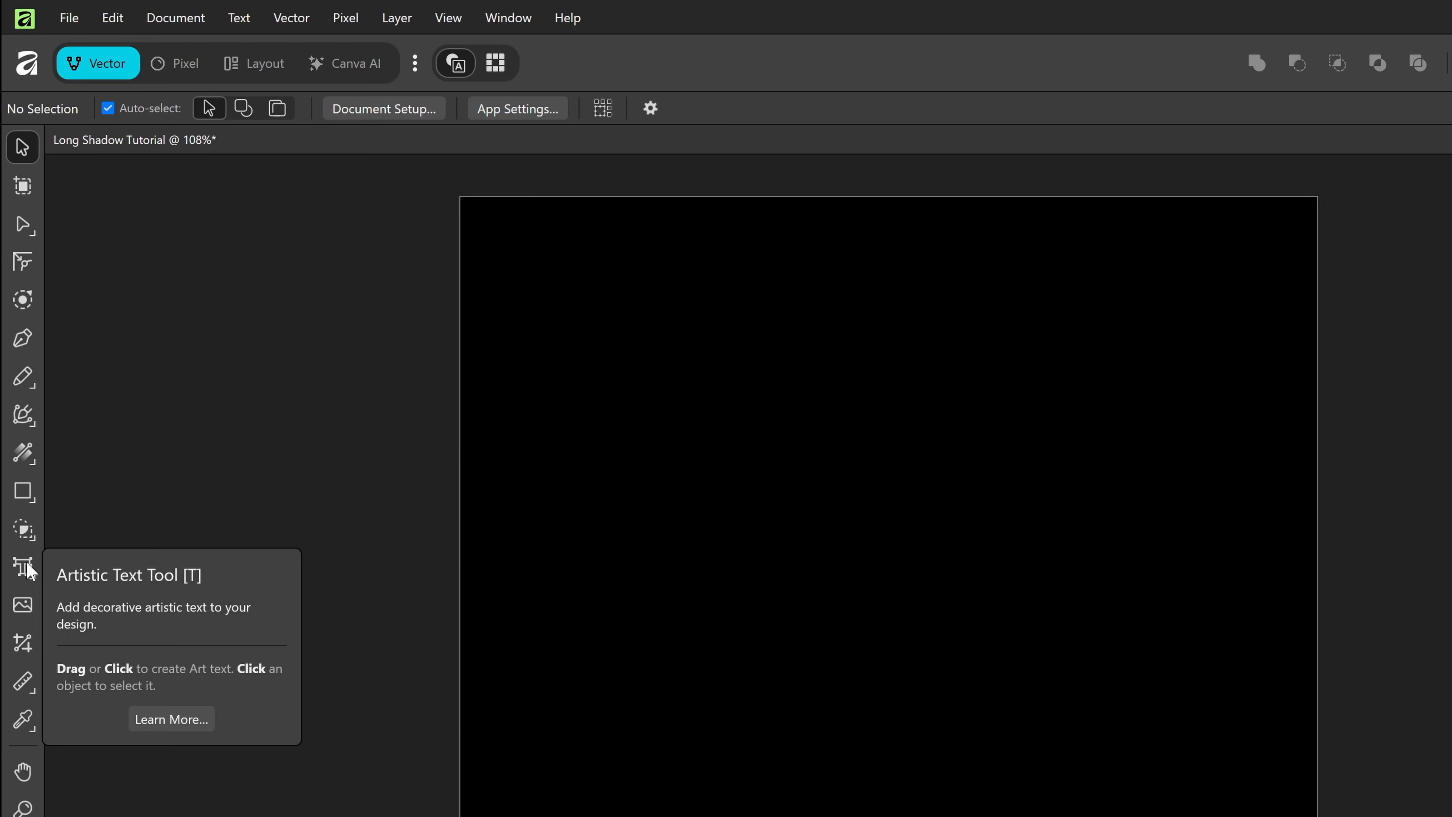
- Add the artistic text "long shadow" to the upper-left area of the black canvas
click(32, 572)
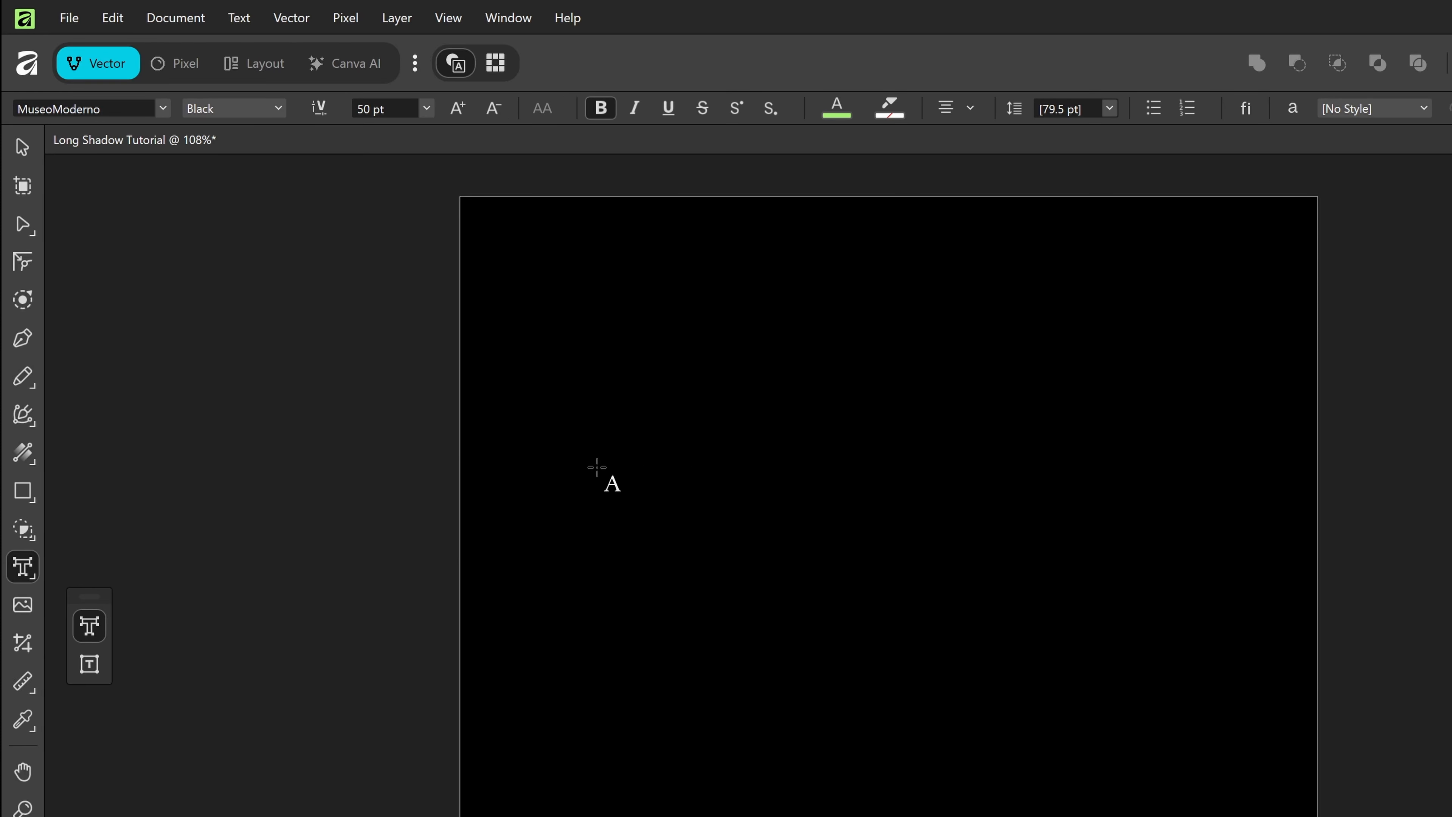
click(575, 486)
text(Play Hard)
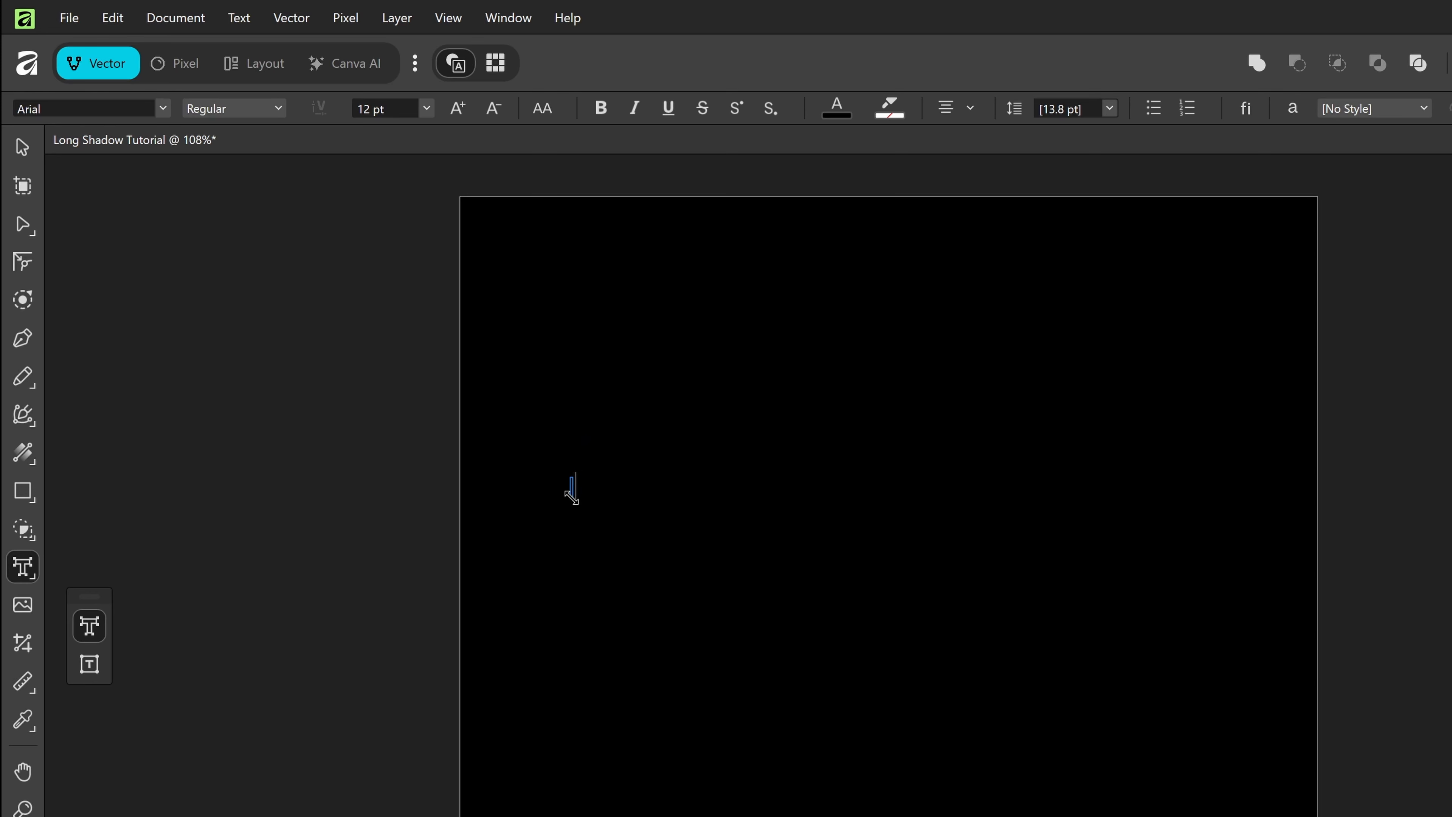
text(ow)
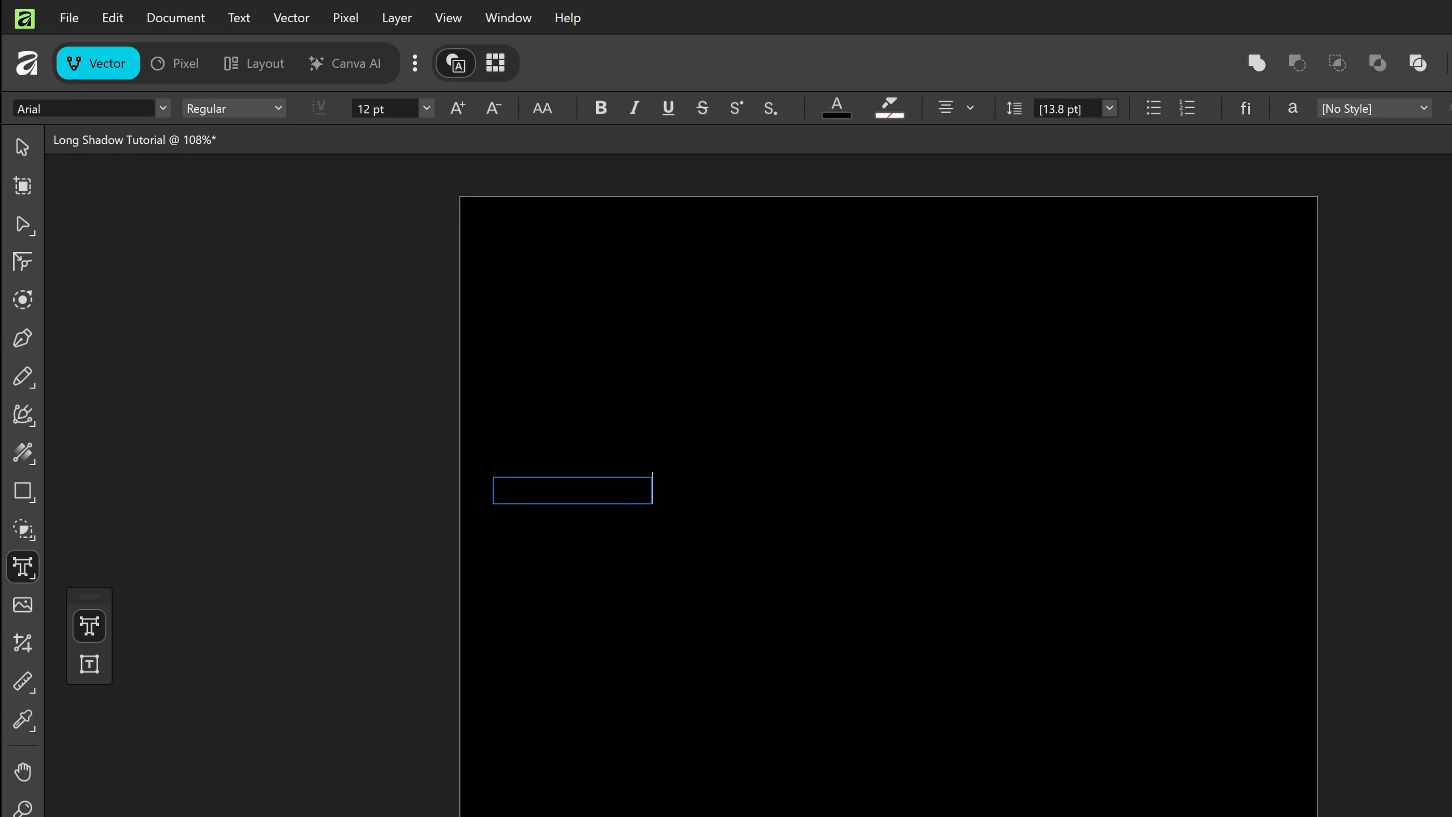
key(Escape)
click(22, 148)
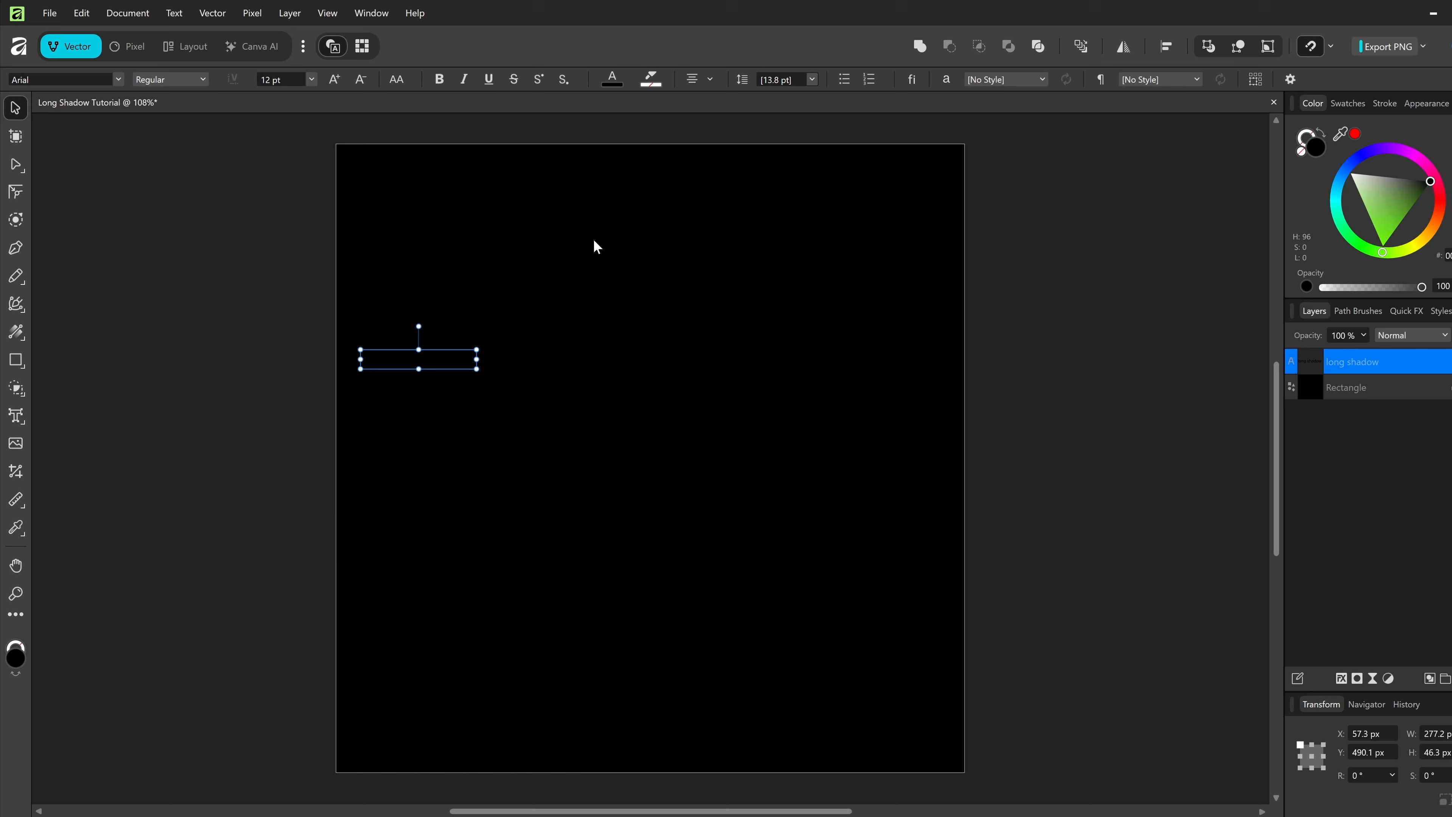
- Set the text's fill colour to hex A7F176
click(1425, 249)
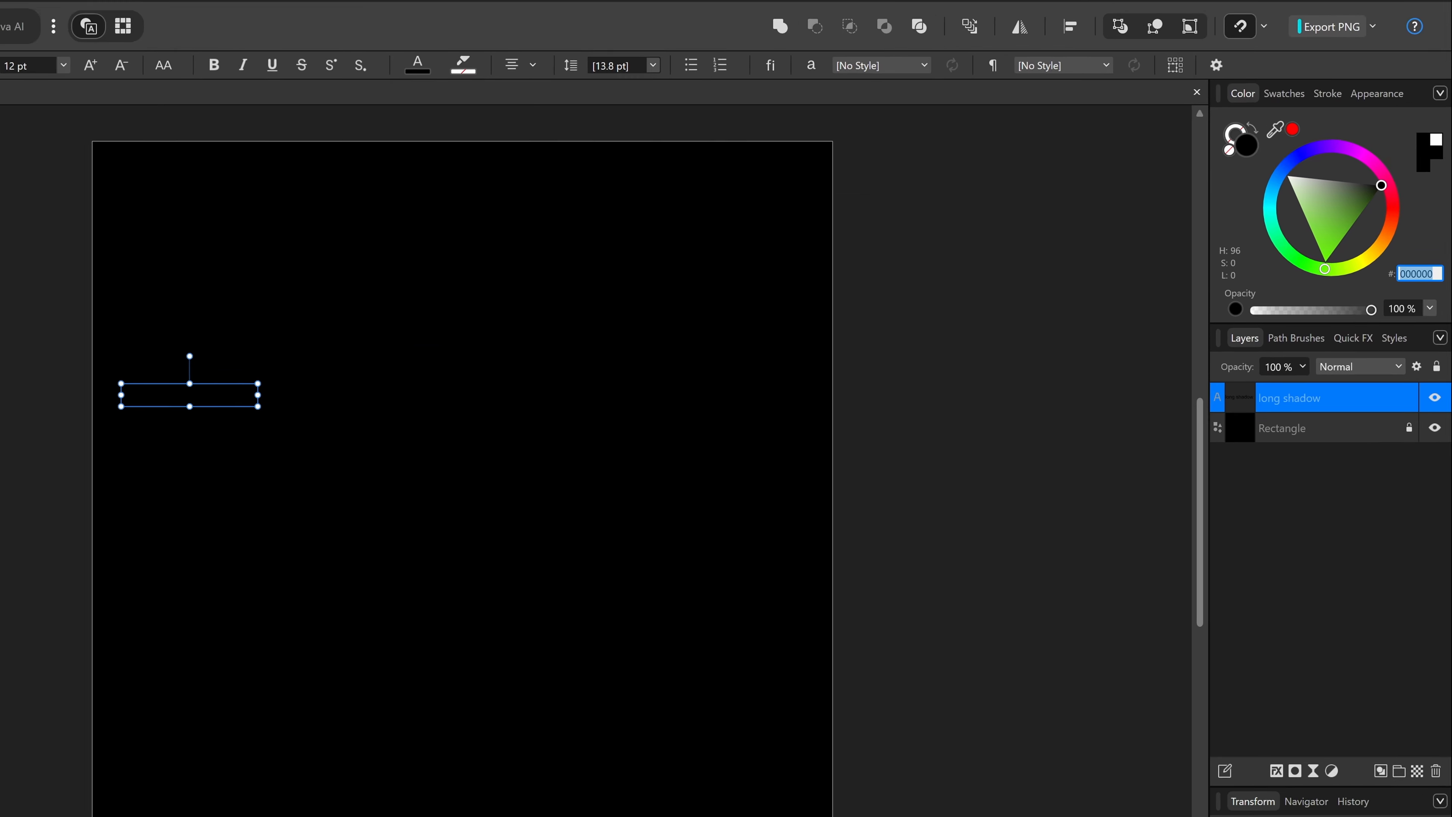
text(a7f1)
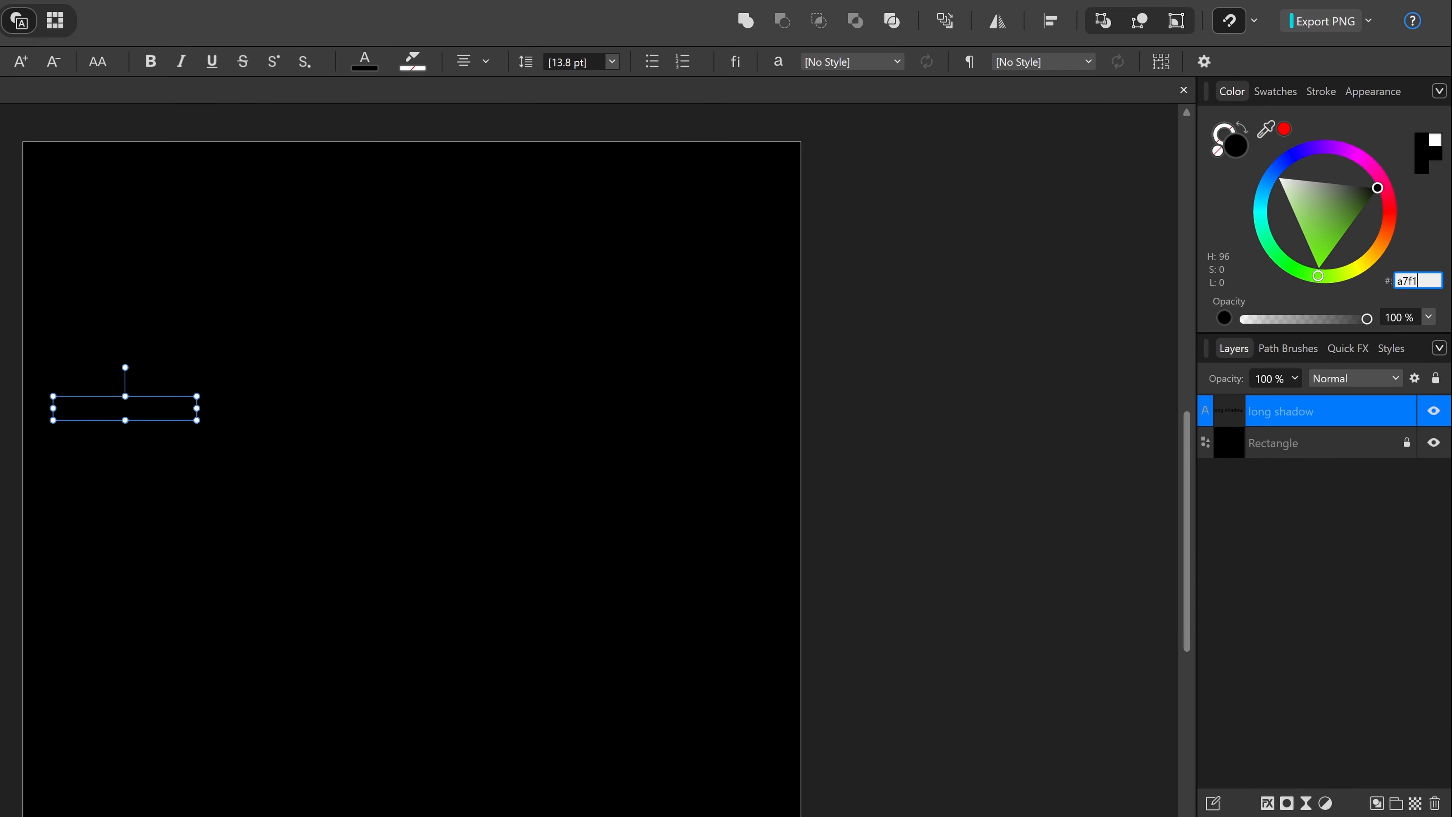
text(76)
key(Return)
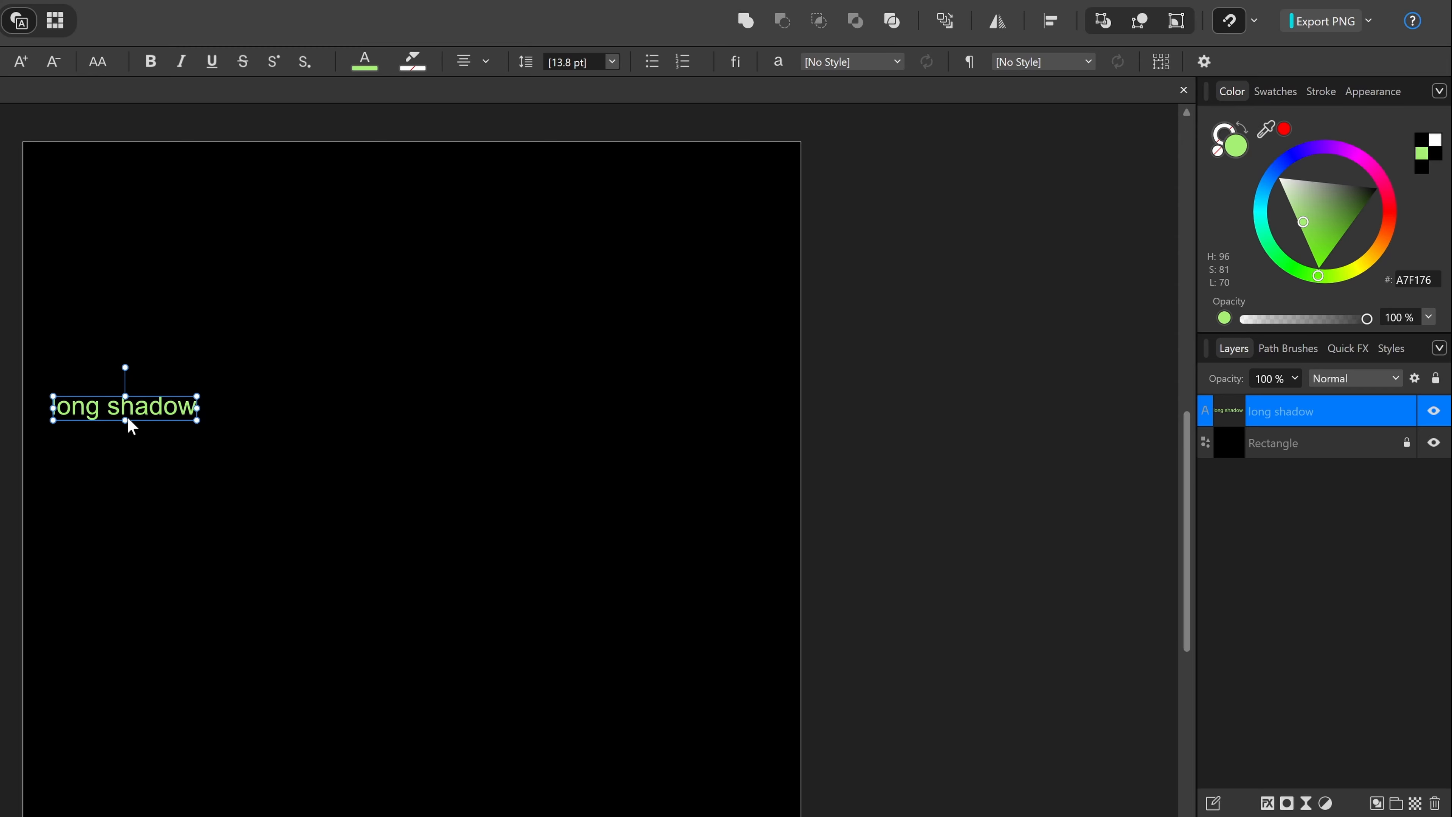
- Enlarge the text to about 31.5 pt and move it near the middle of the canvas
drag(158, 413, 651, 565)
drag(546, 465, 466, 466)
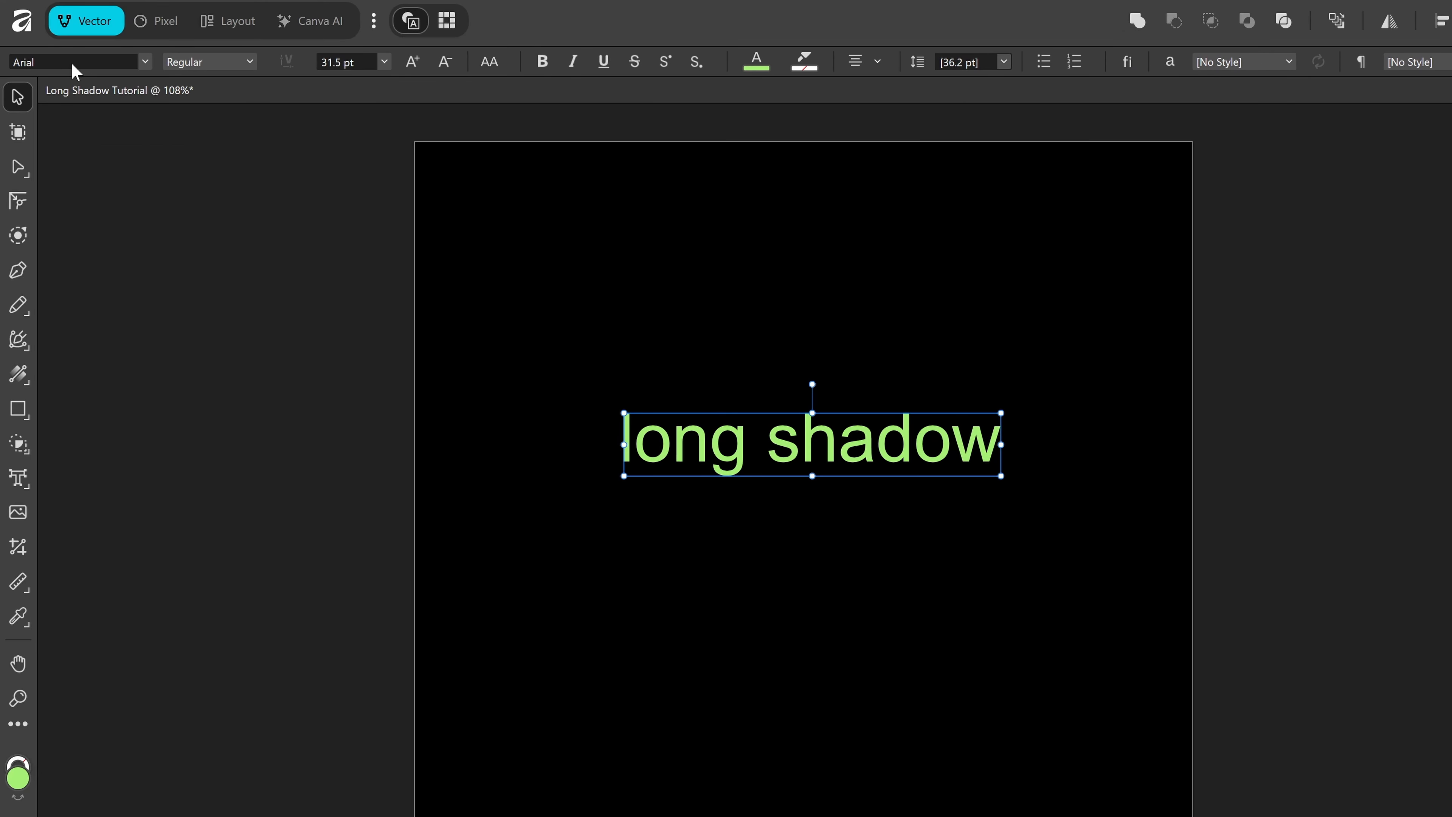
- Change the text's font to MuseoModerno in the Black weight
click(74, 62)
text(mu)
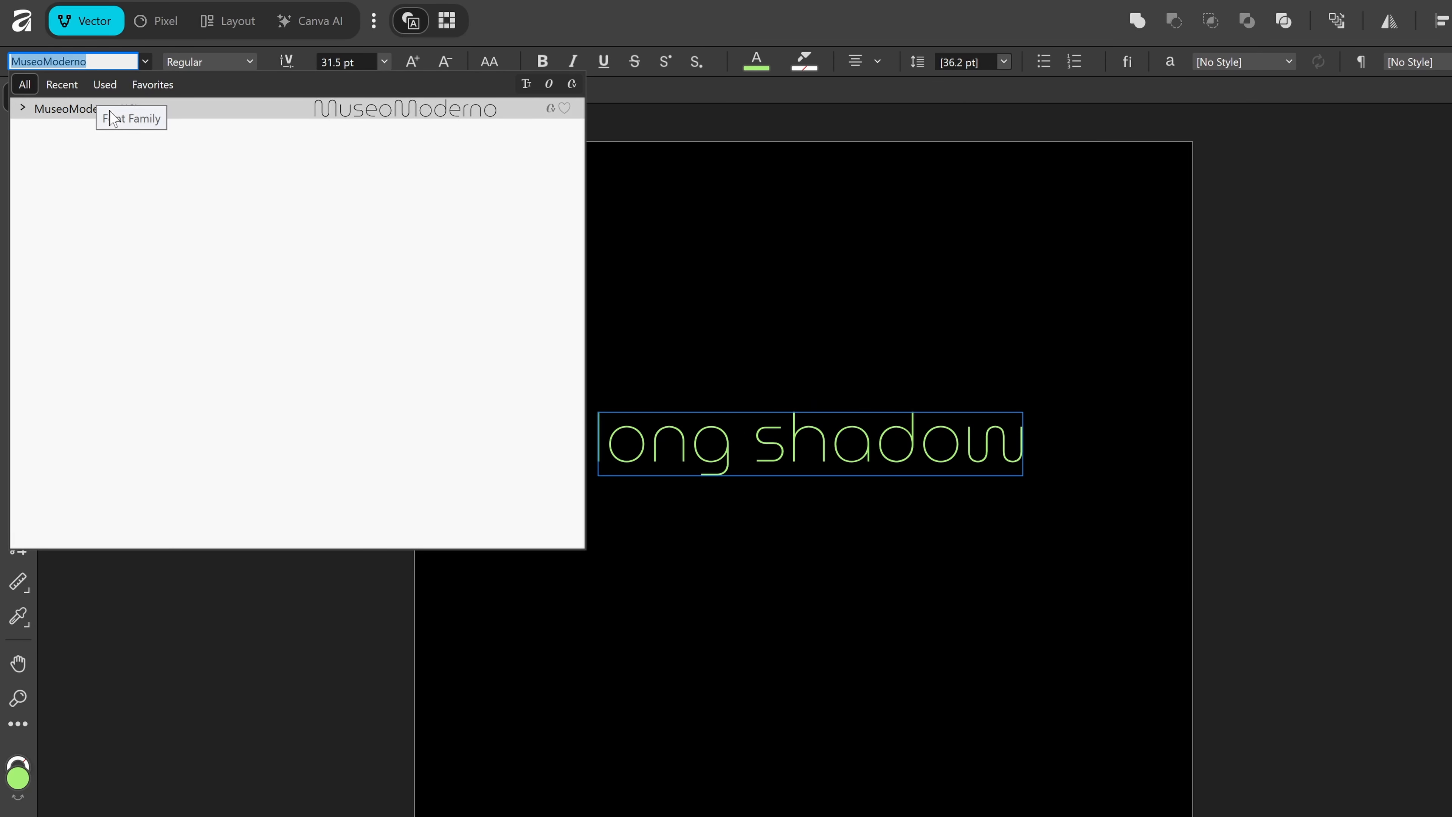
click(108, 109)
click(250, 67)
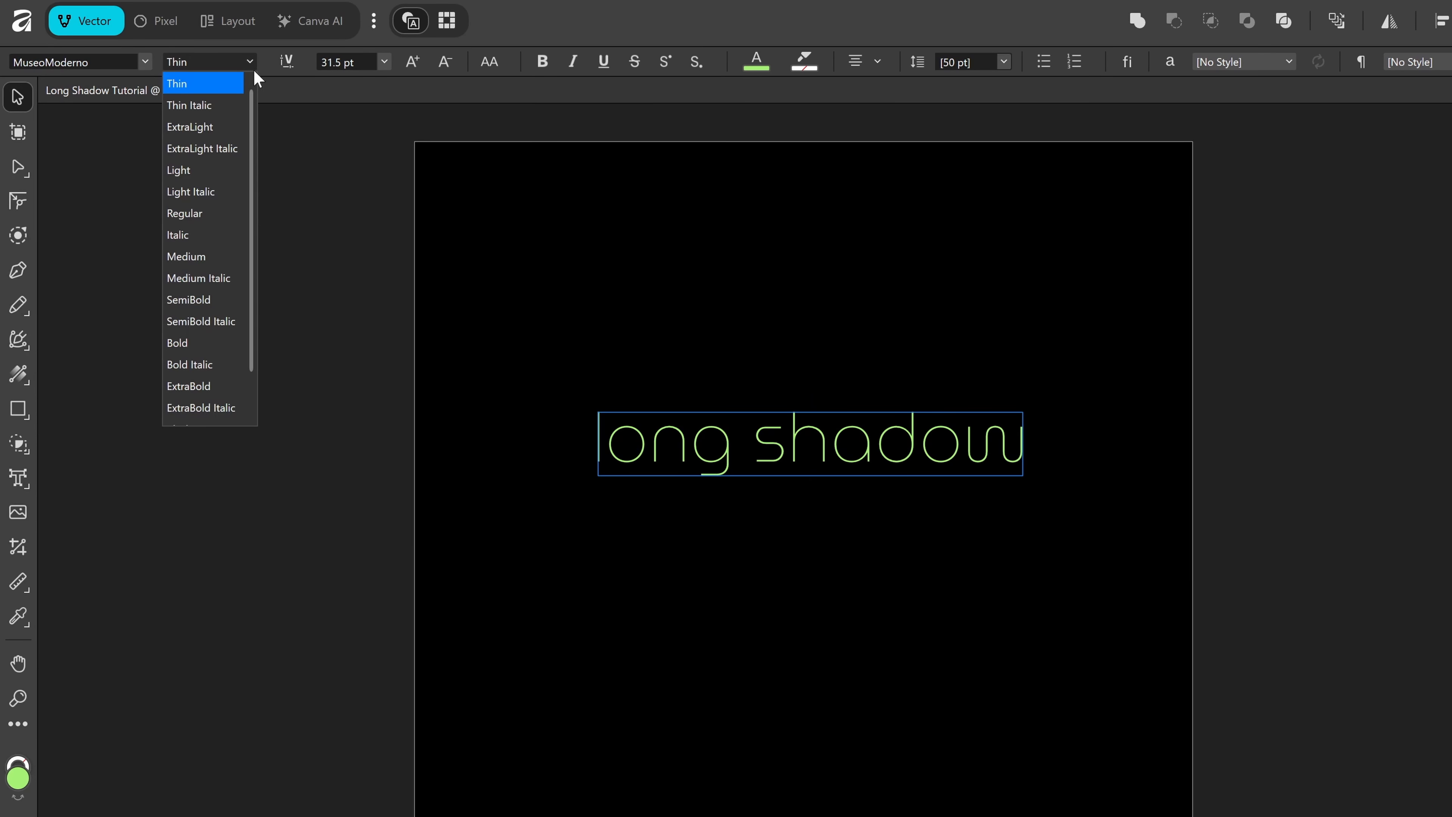
scroll(249, 266, down, 1)
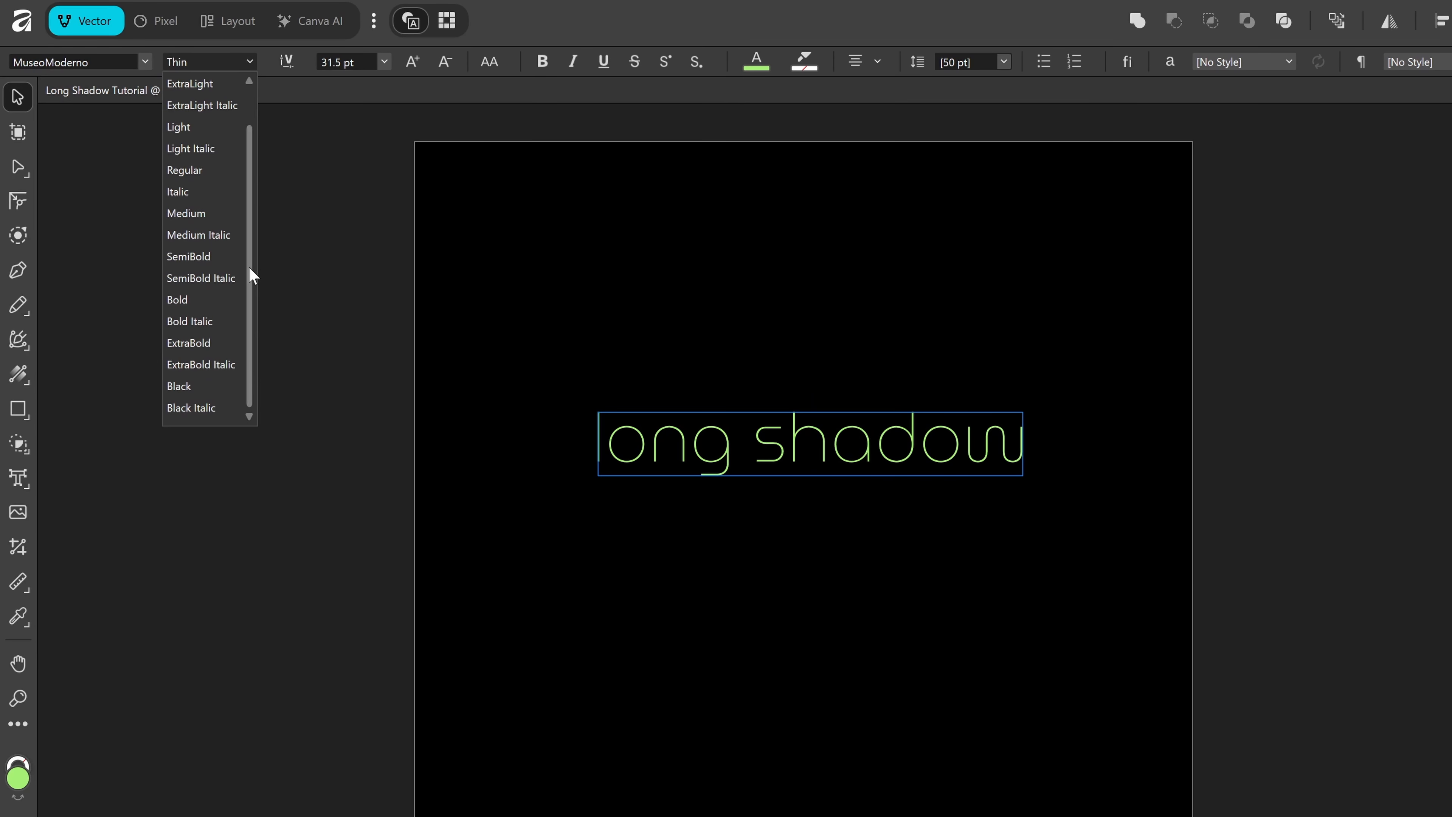
click(202, 385)
- Replace the space between "long" and "shadow" with a line break
key(t)
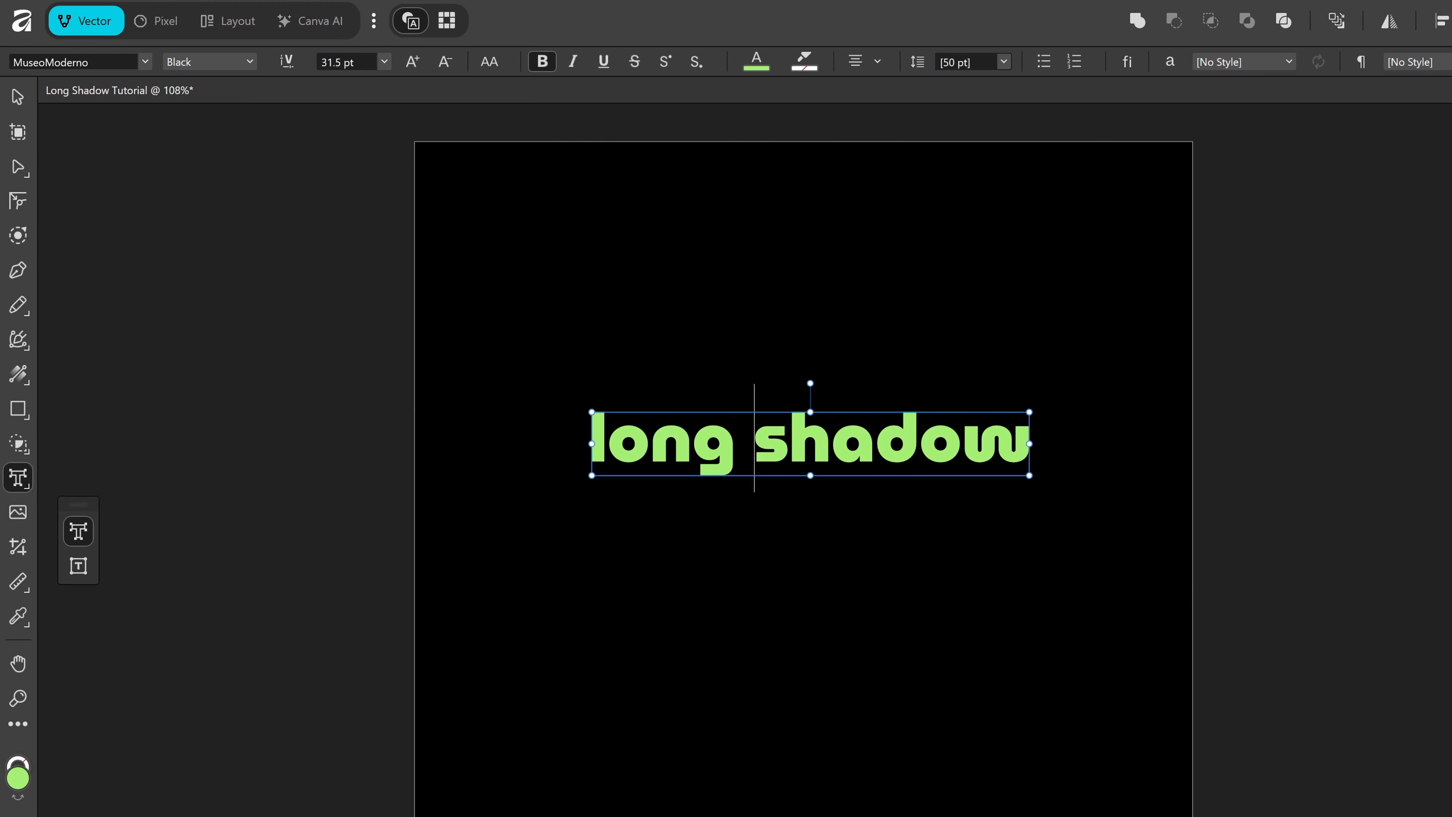
key(BackSpace)
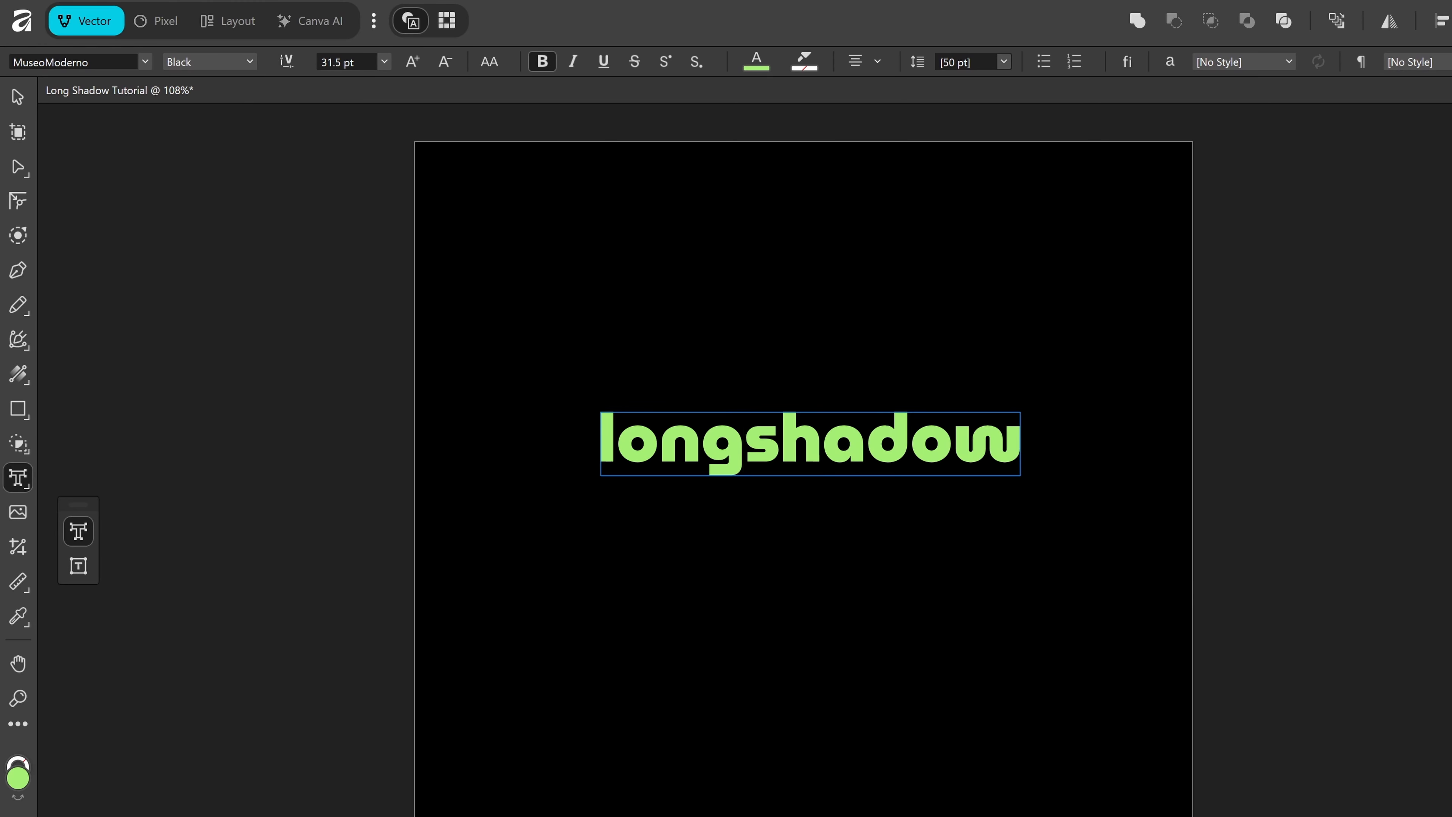
key(Return)
- Capitalise the first letter of each line so the text reads "Long" and "Shadow"
click(756, 440)
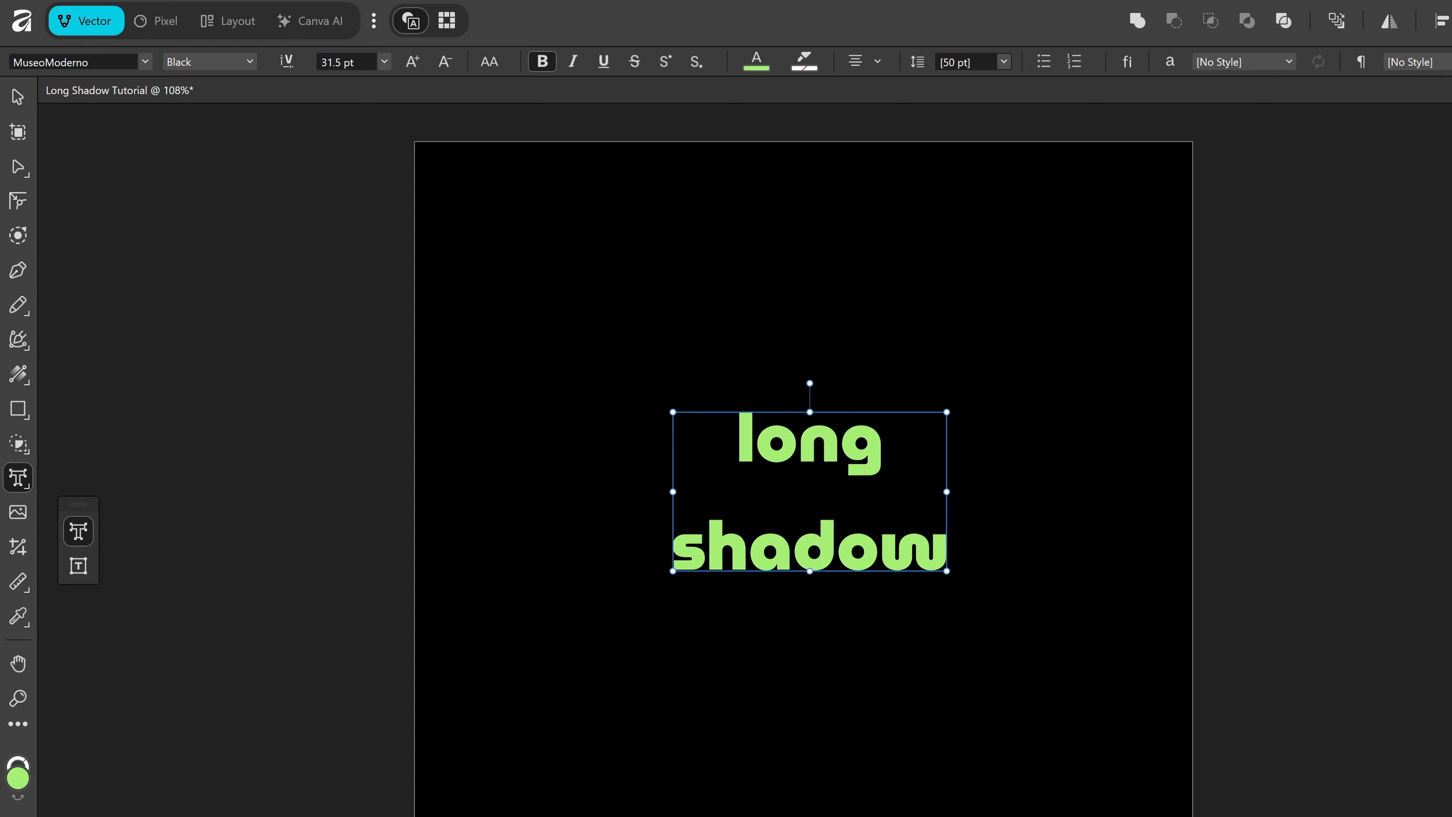
key(BackSpace)
text(L)
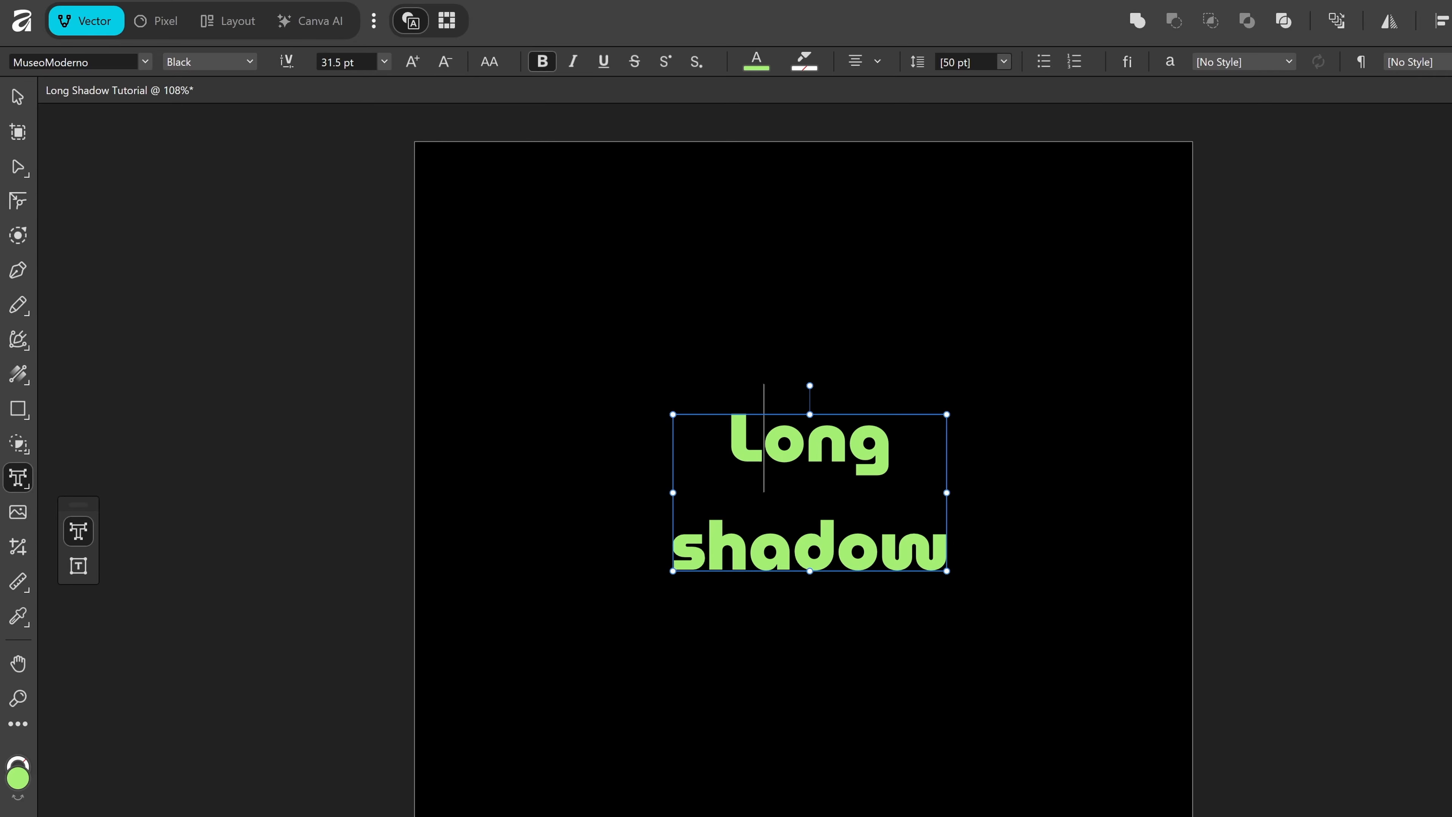
click(706, 546)
key(BackSpace)
text(S)
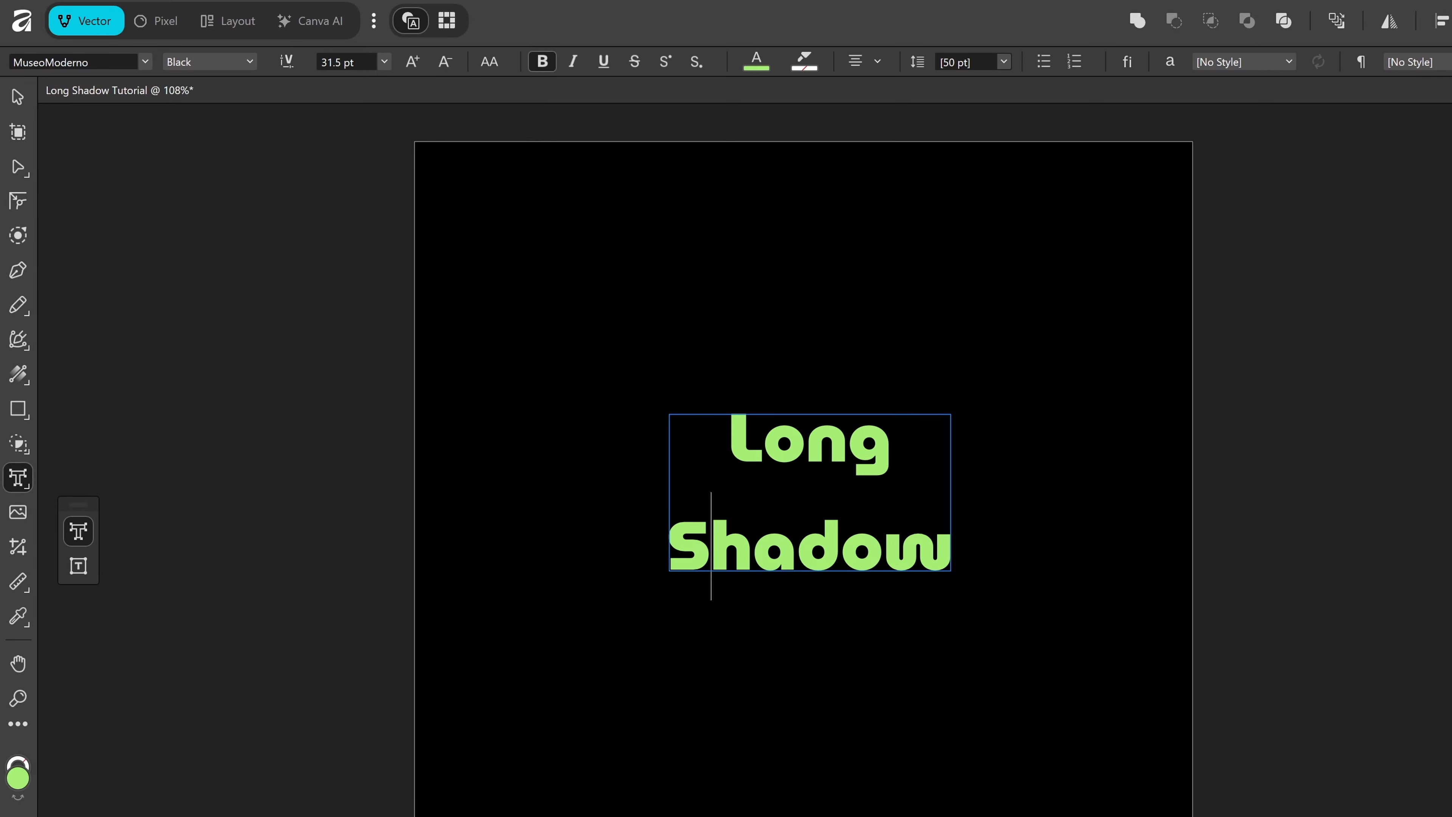
click(17, 99)
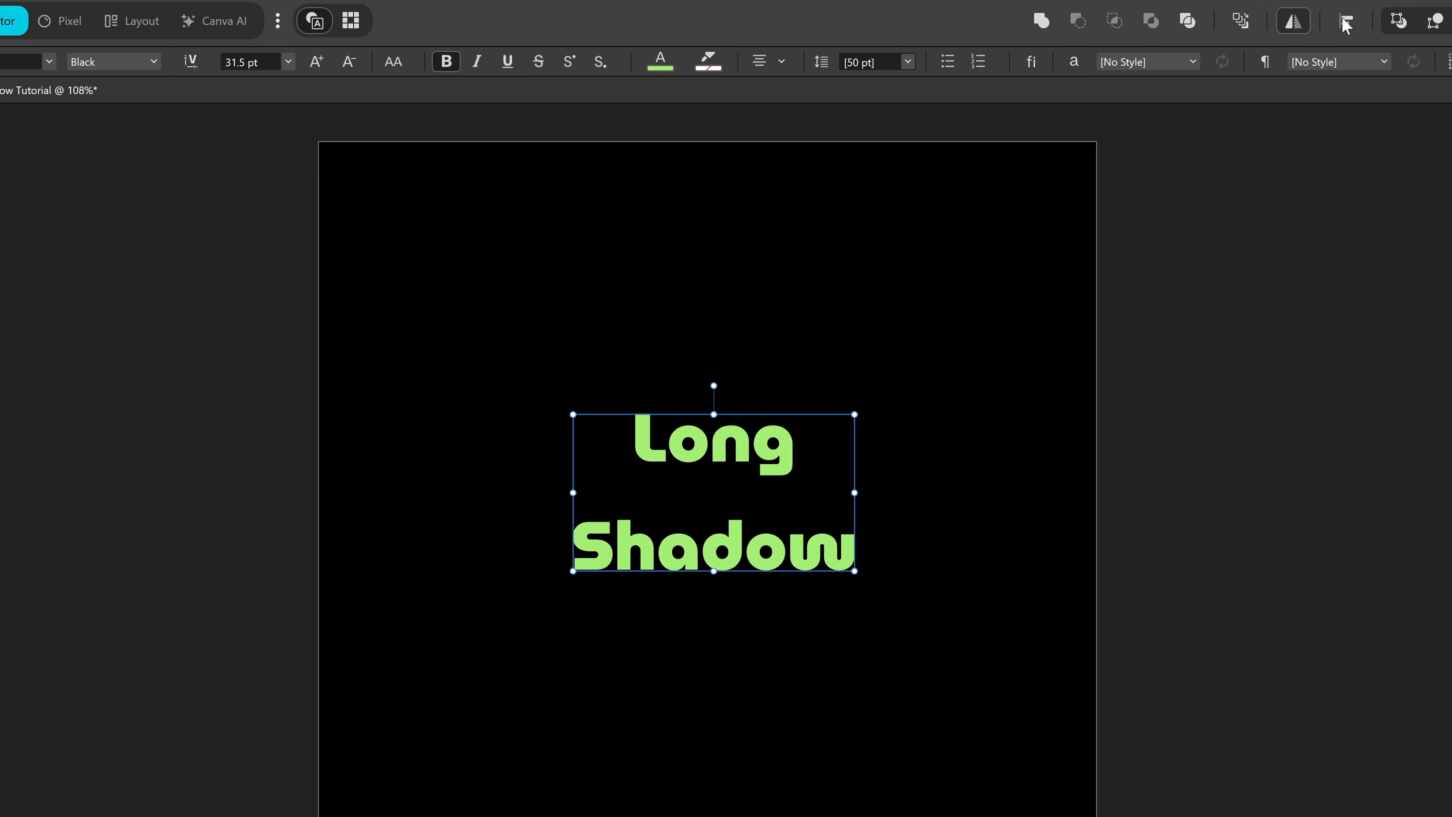
- Align the two-line text to the horizontal and vertical centre of the page
click(1346, 21)
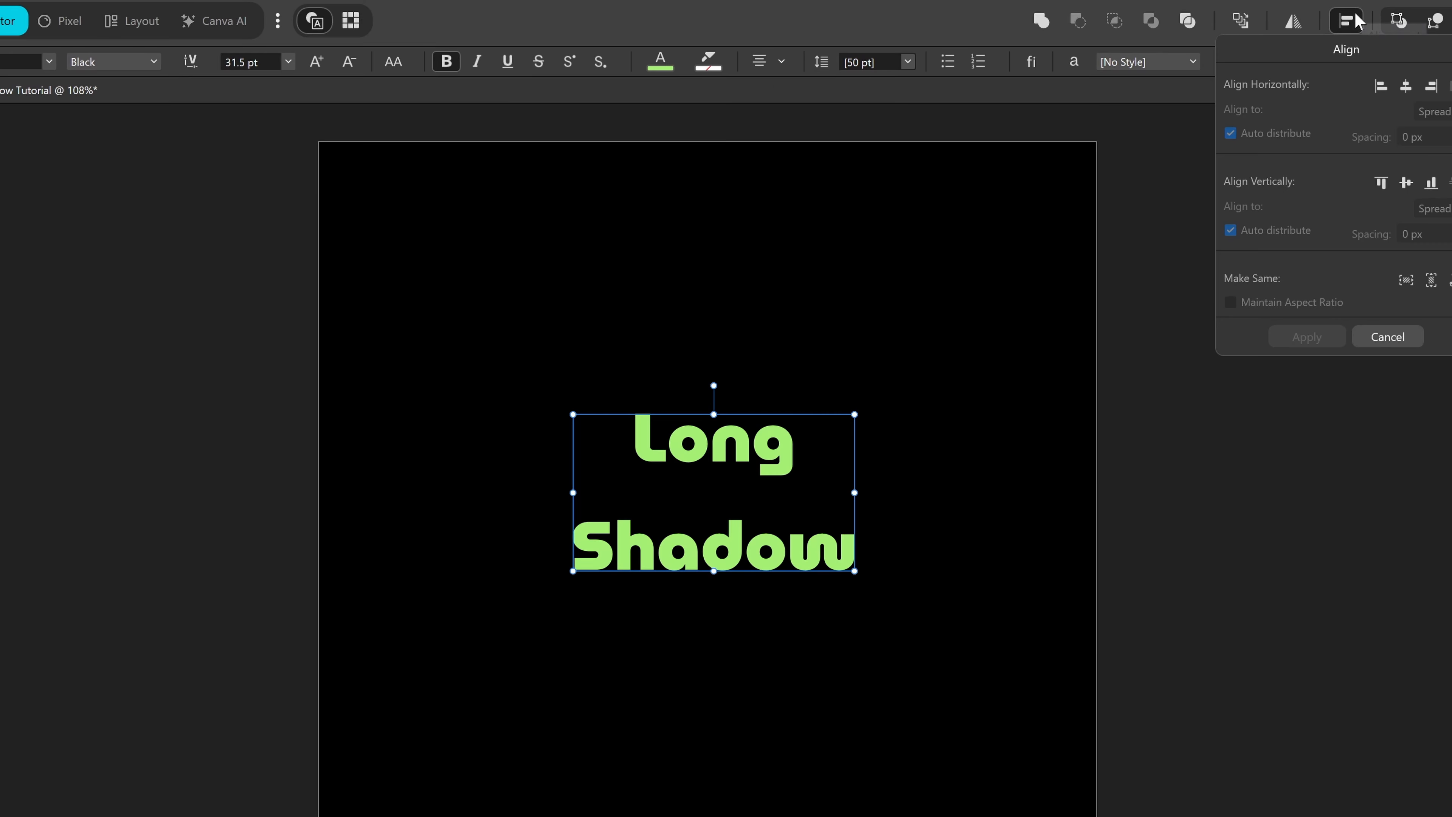
click(1406, 86)
click(1406, 182)
click(1306, 336)
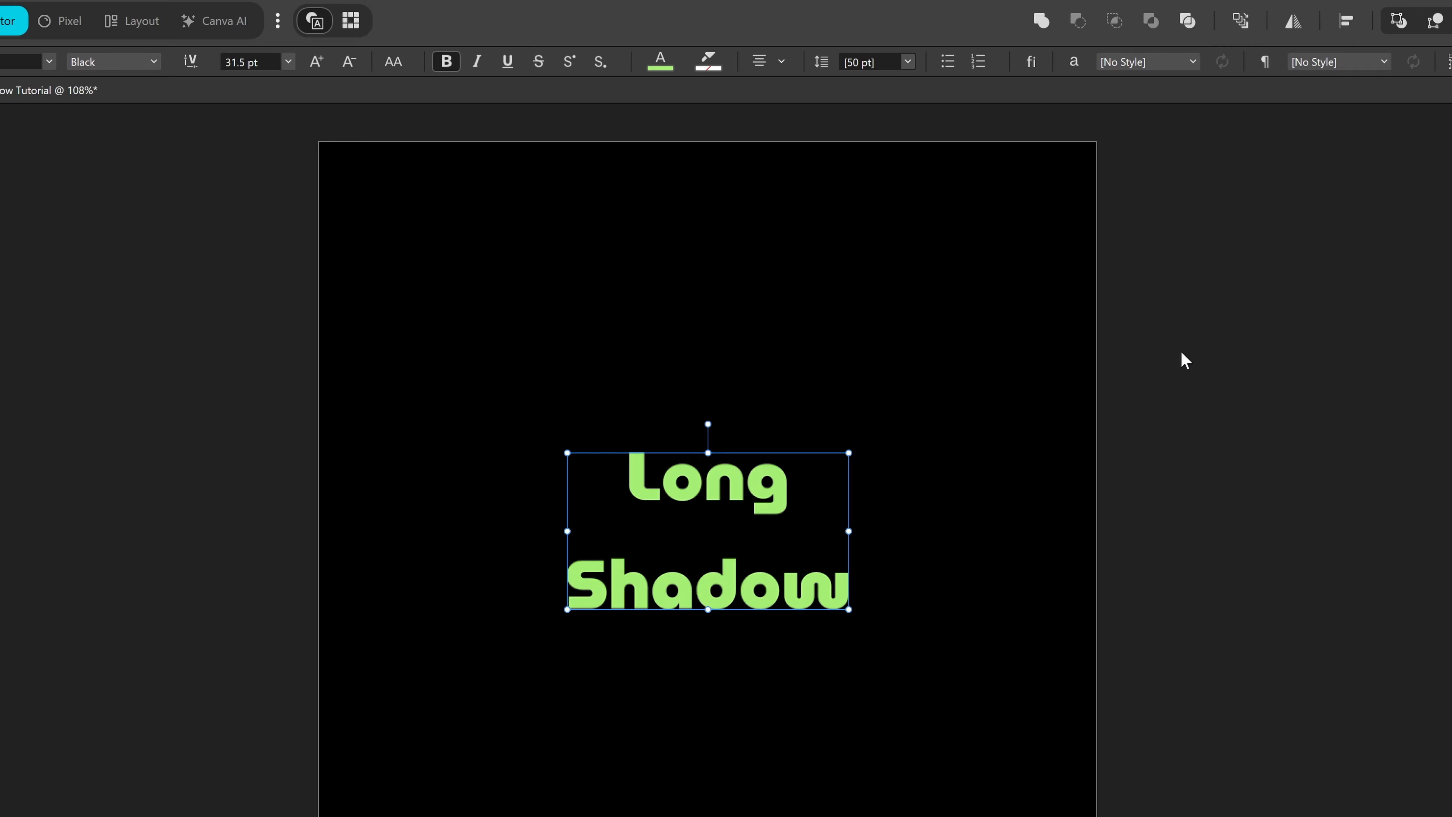
- Try left alignment on the two text lines and restore centred alignment
click(782, 61)
click(768, 113)
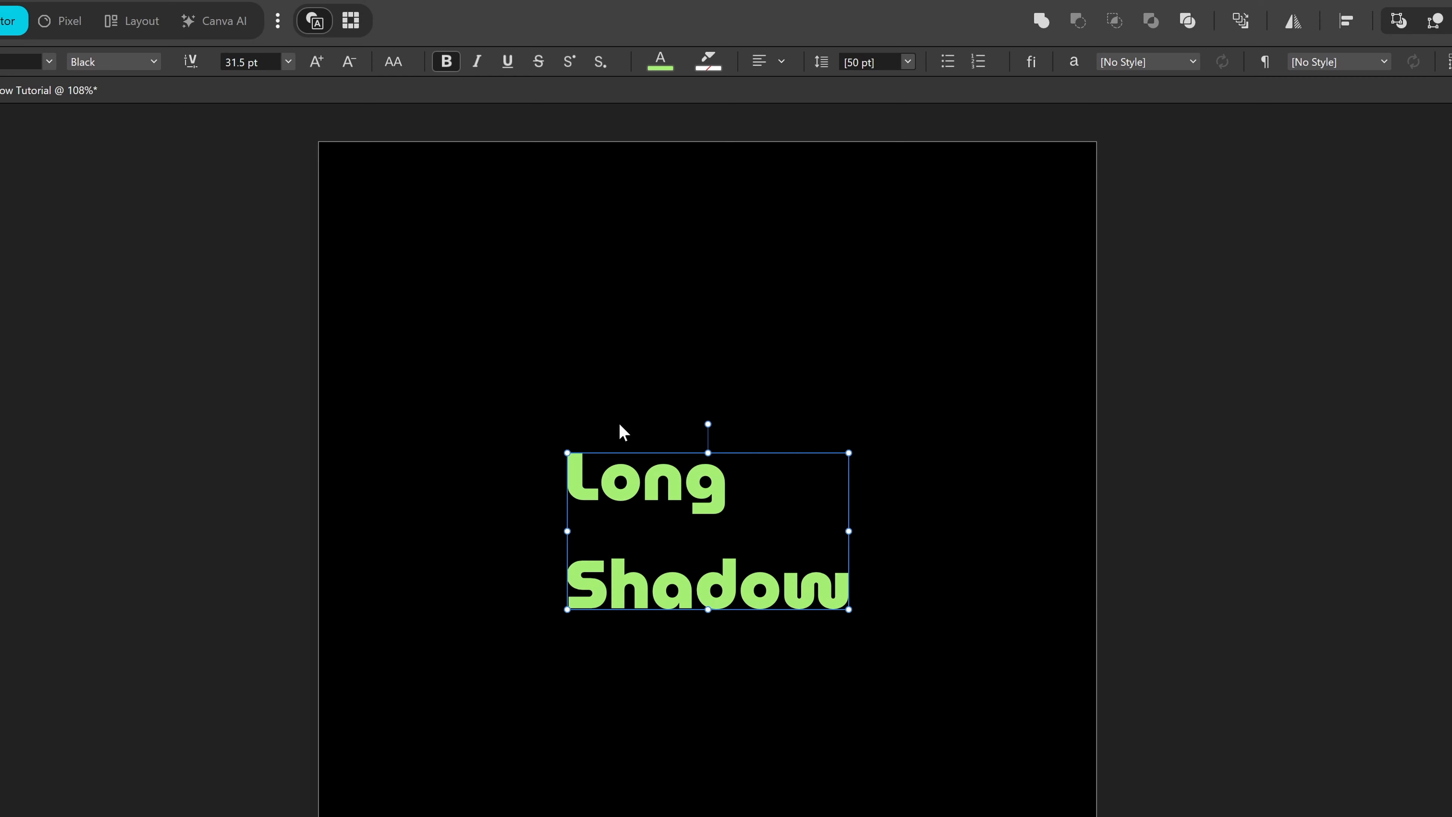
click(759, 60)
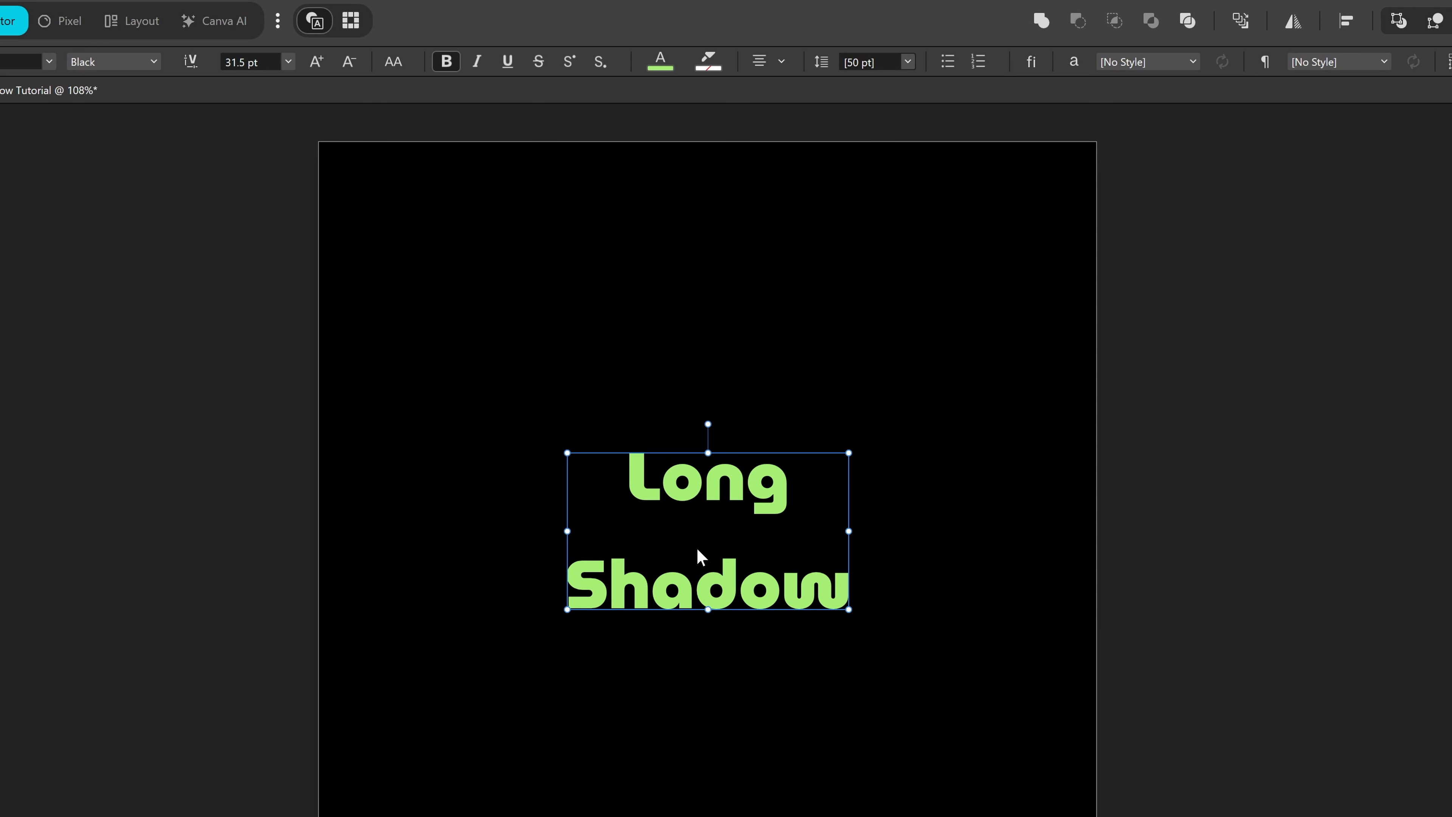
- Tighten the line spacing with a Leading Override of 32 pt in the character settings
click(335, 16)
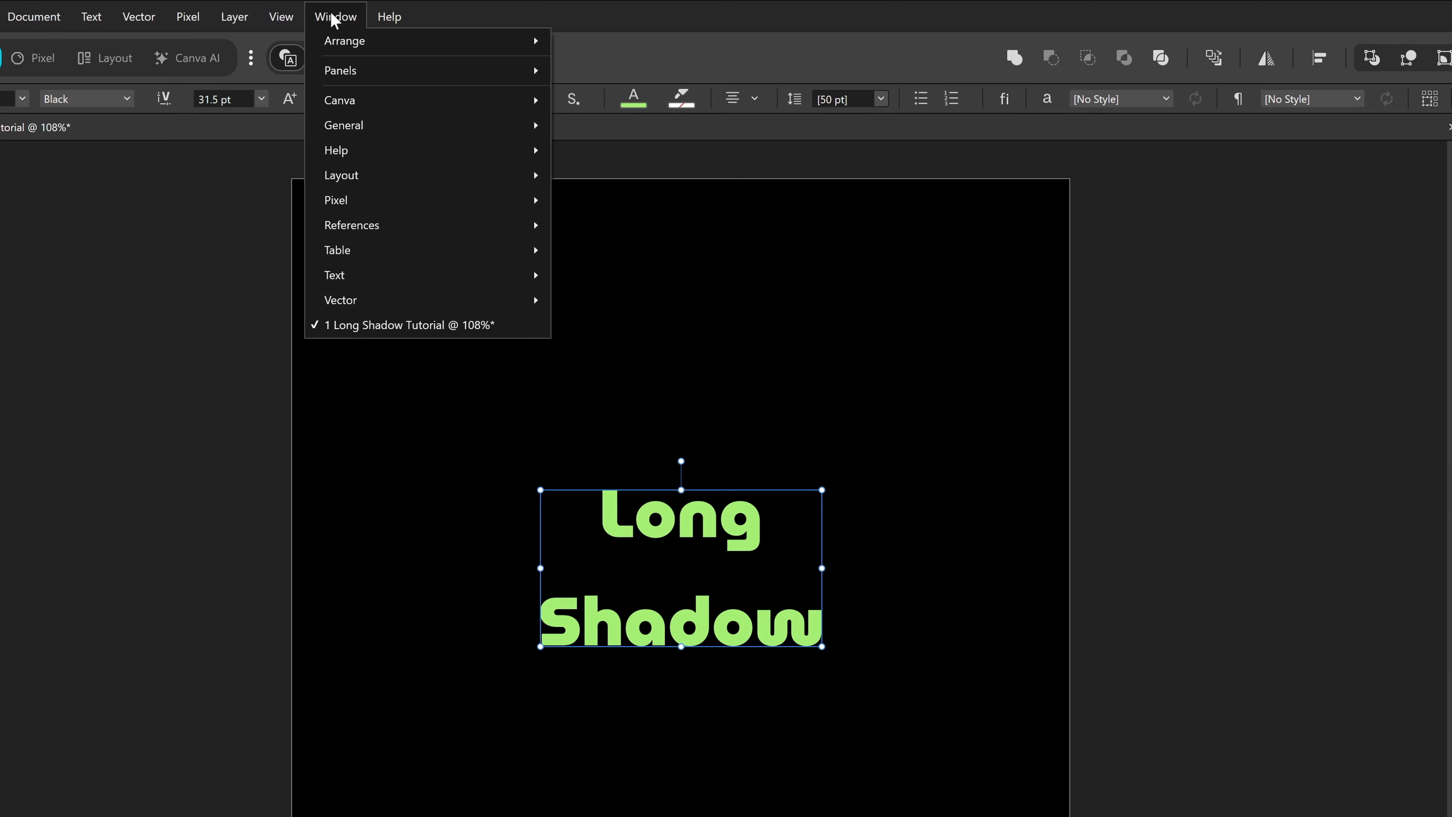
mouse_move(486, 274)
click(600, 279)
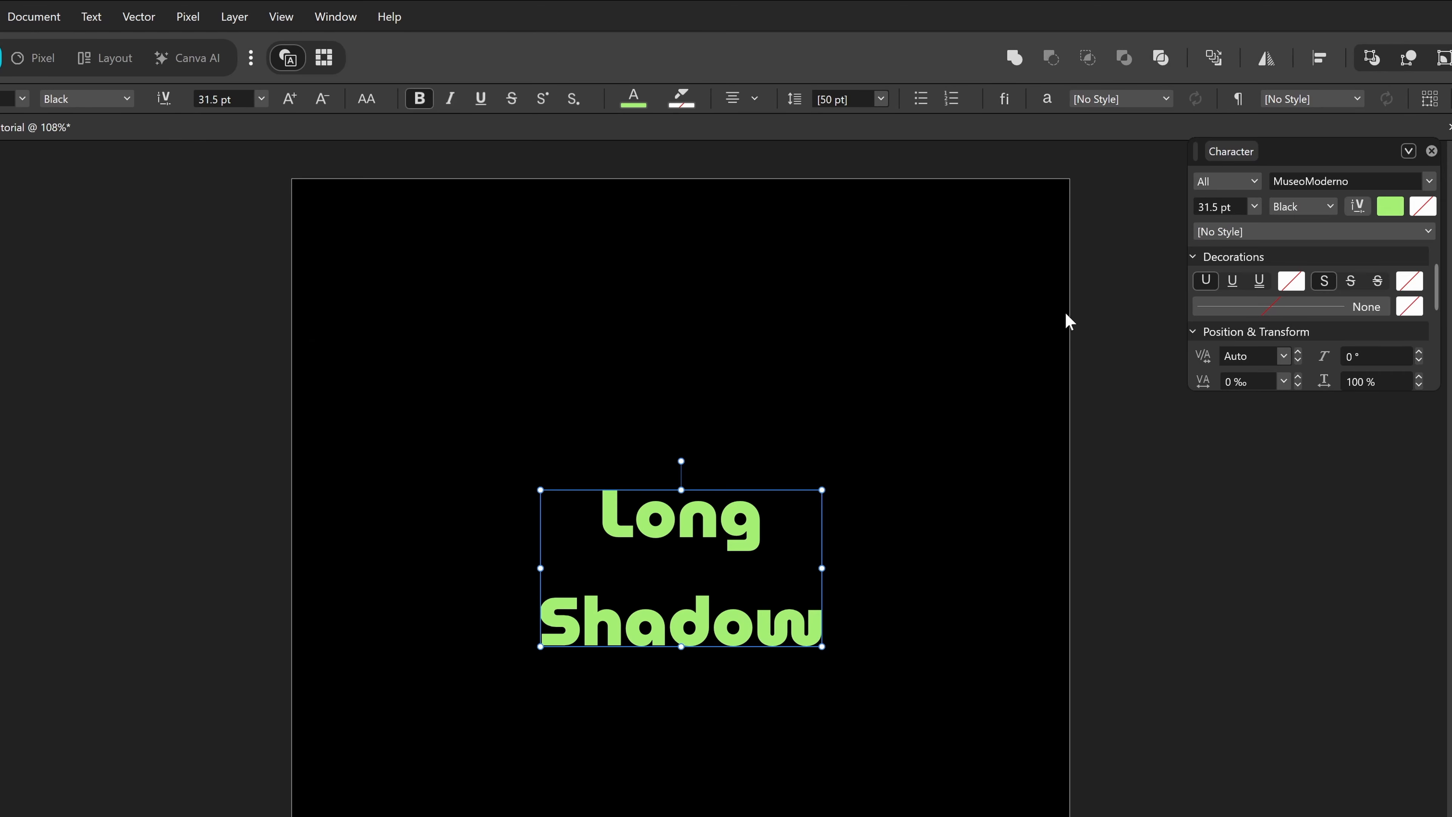
drag(1331, 391, 1332, 594)
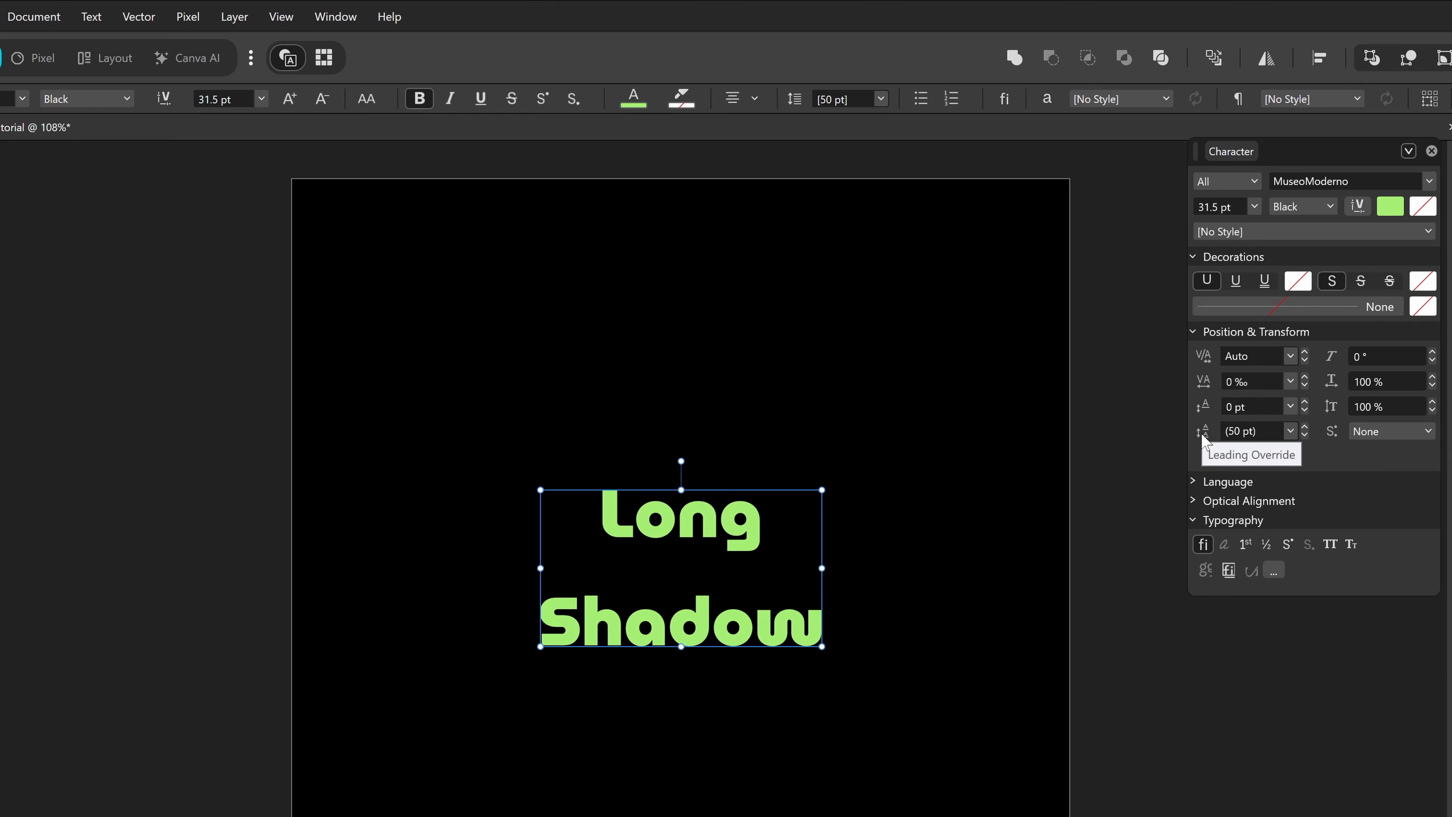
drag(1204, 441, 1192, 440)
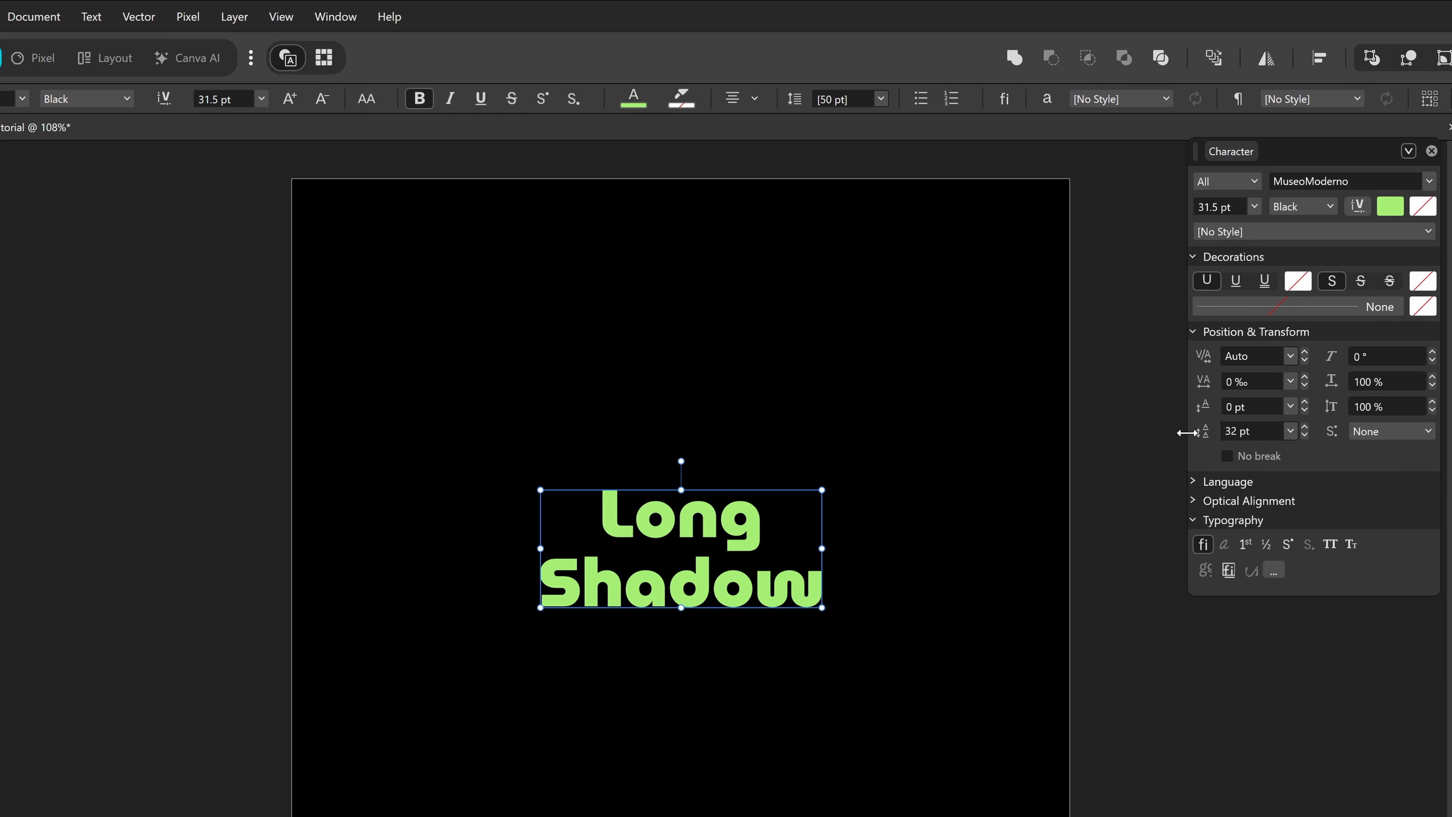
click(1432, 152)
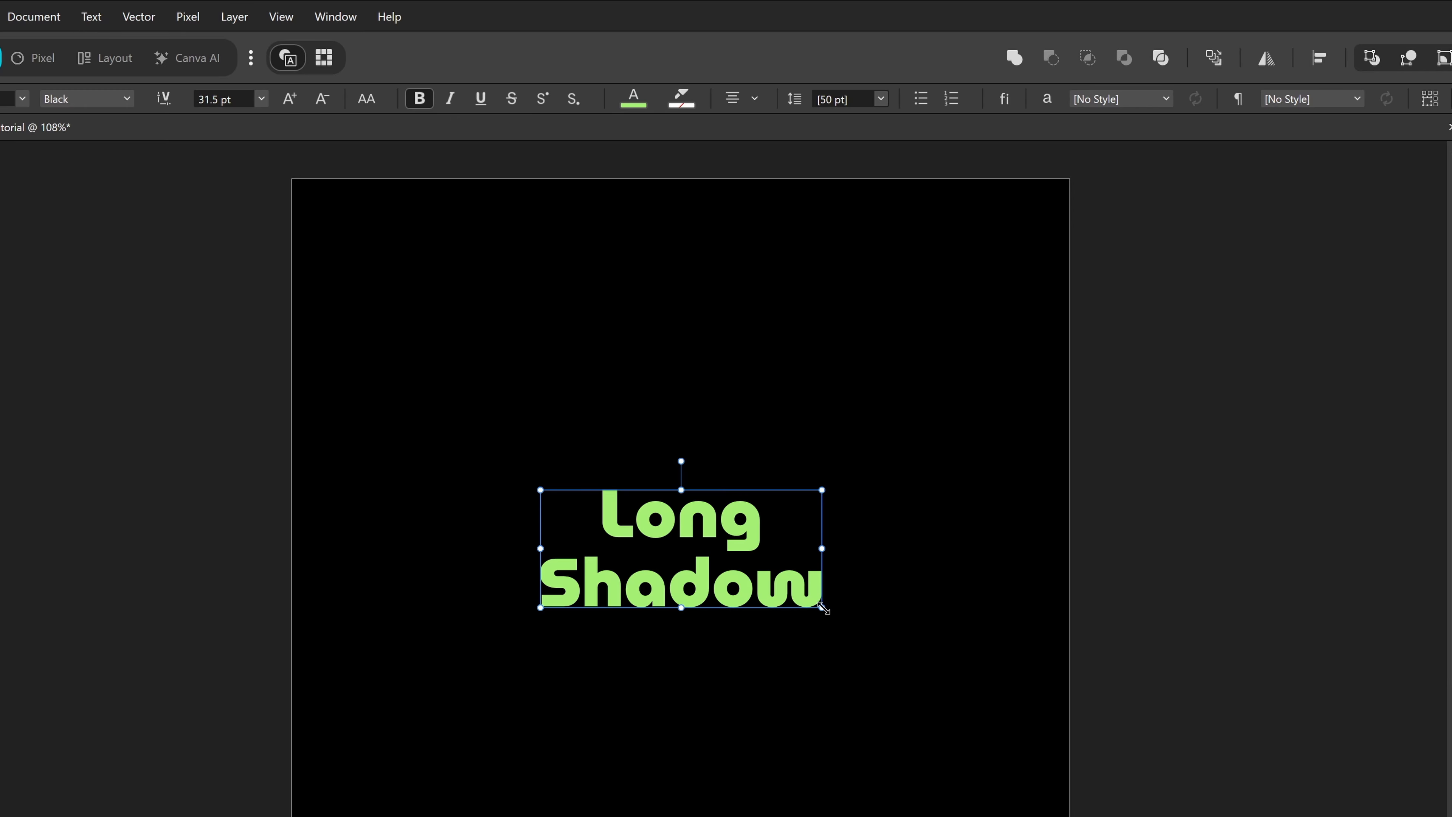
- Enlarge the two-line text and set its font size to 50 pt
drag(824, 608, 949, 726)
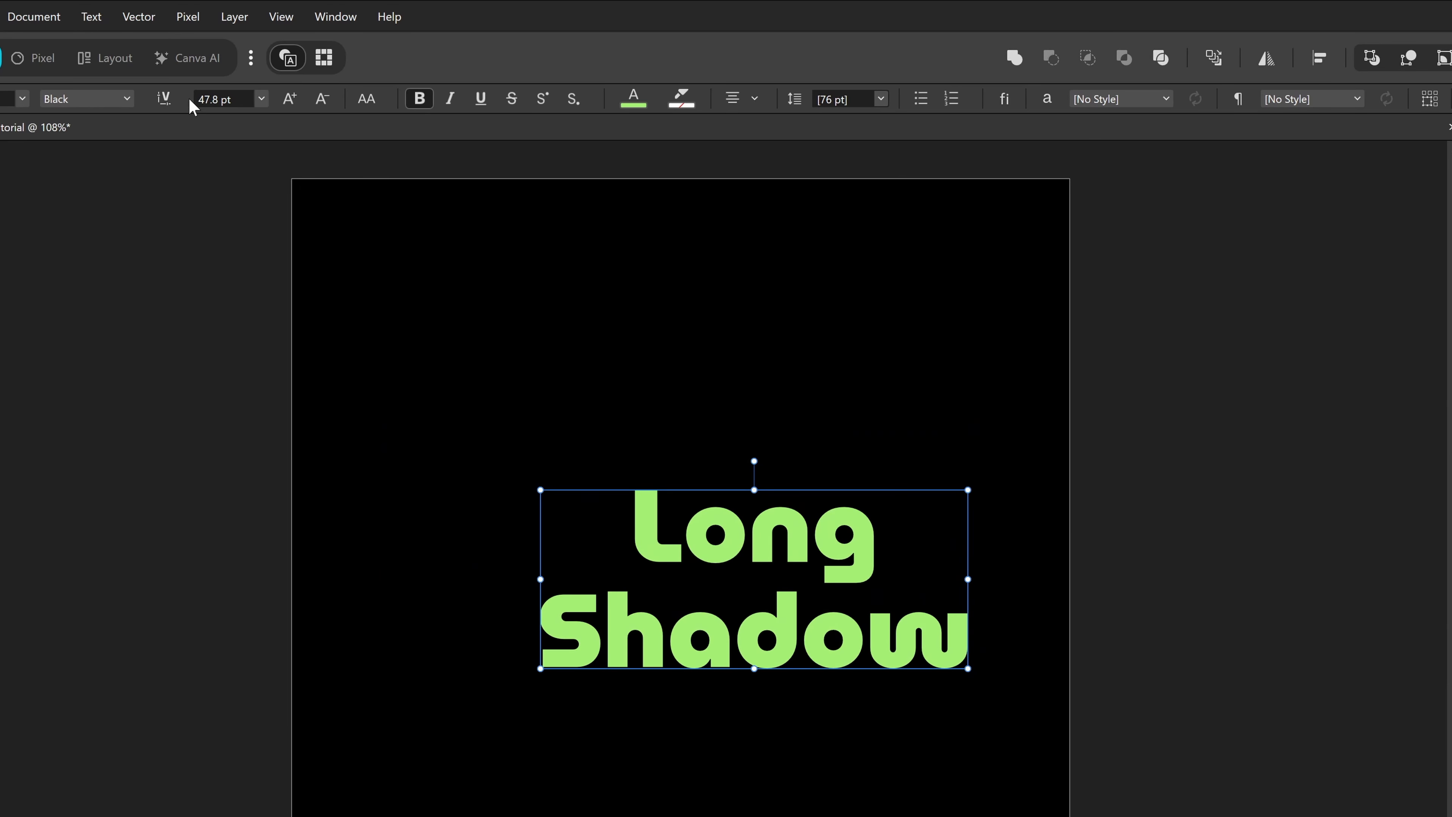
click(226, 98)
click(223, 101)
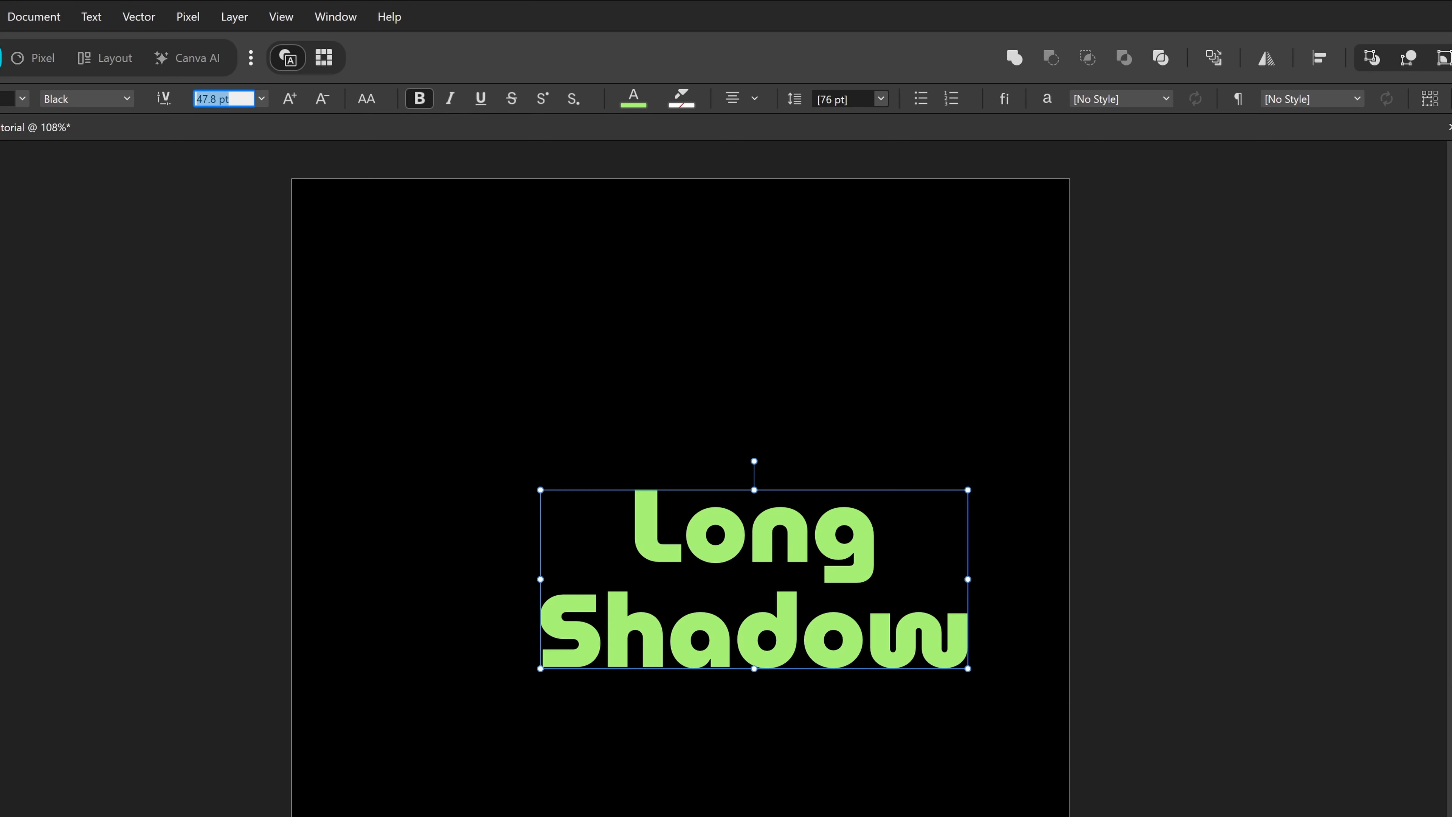
text(50)
key(Return)
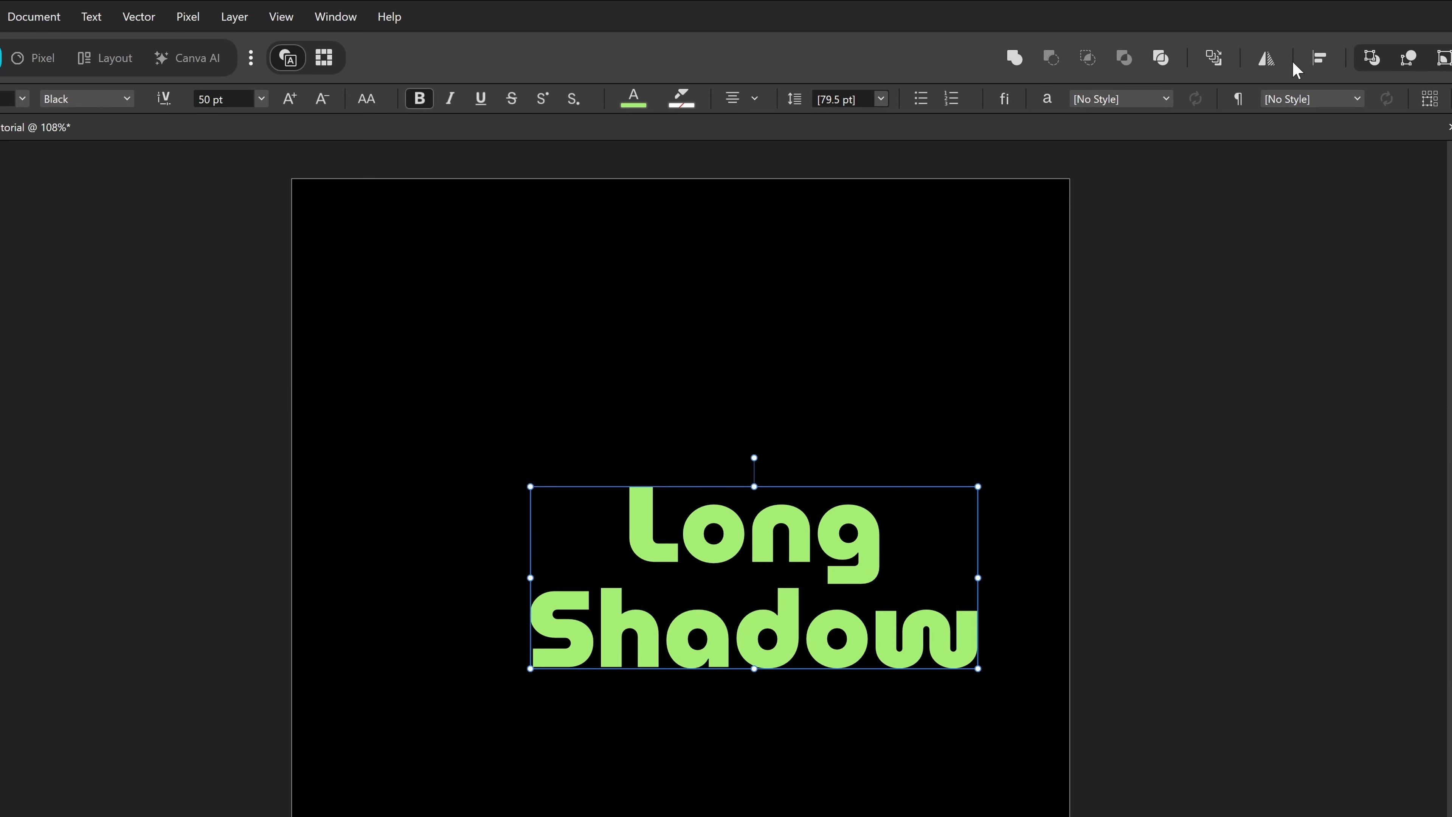
- Centre the enlarged text on the page in both directions and deselect it
click(1319, 57)
click(1380, 123)
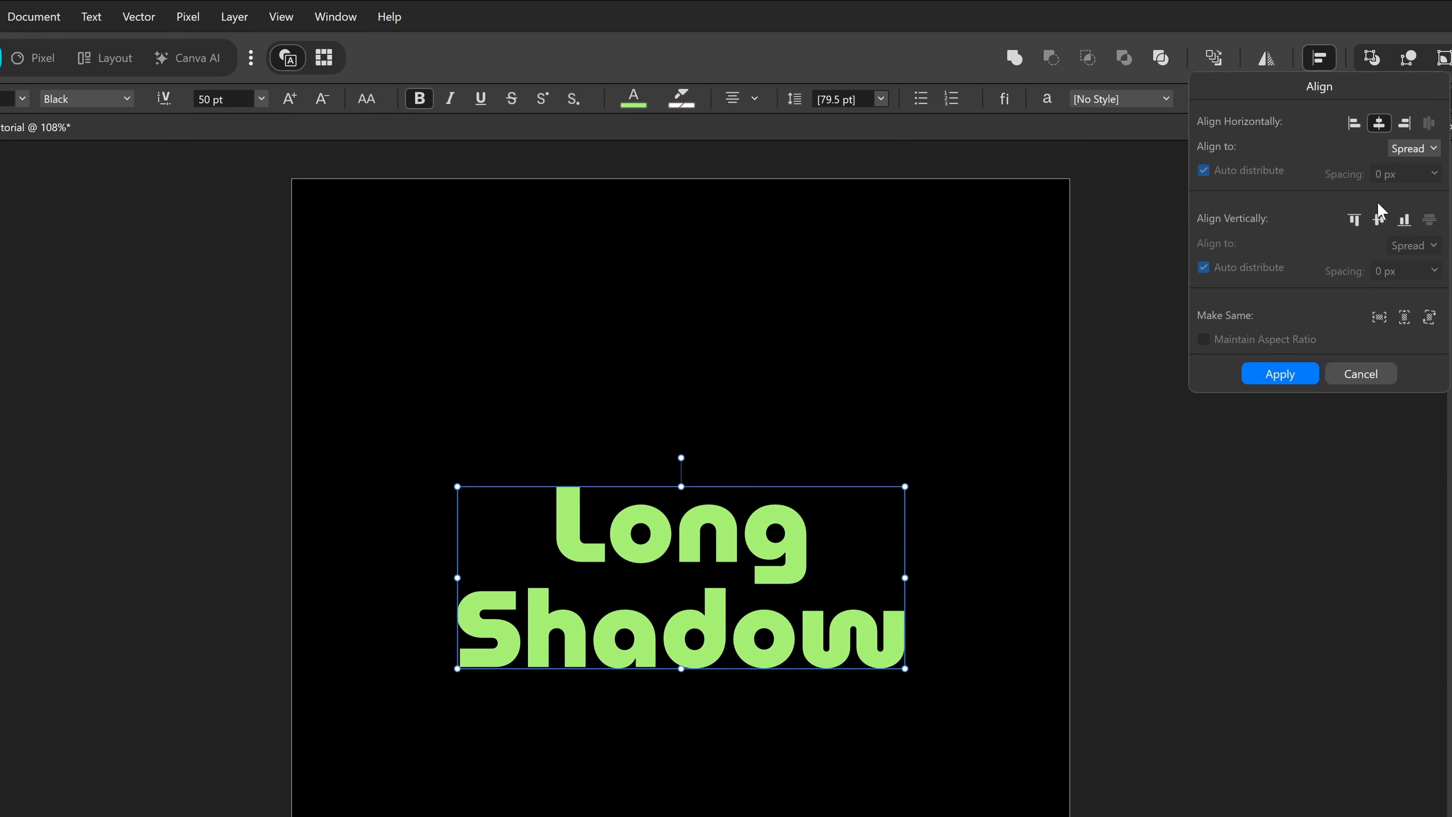
click(1379, 219)
click(1028, 402)
click(1027, 402)
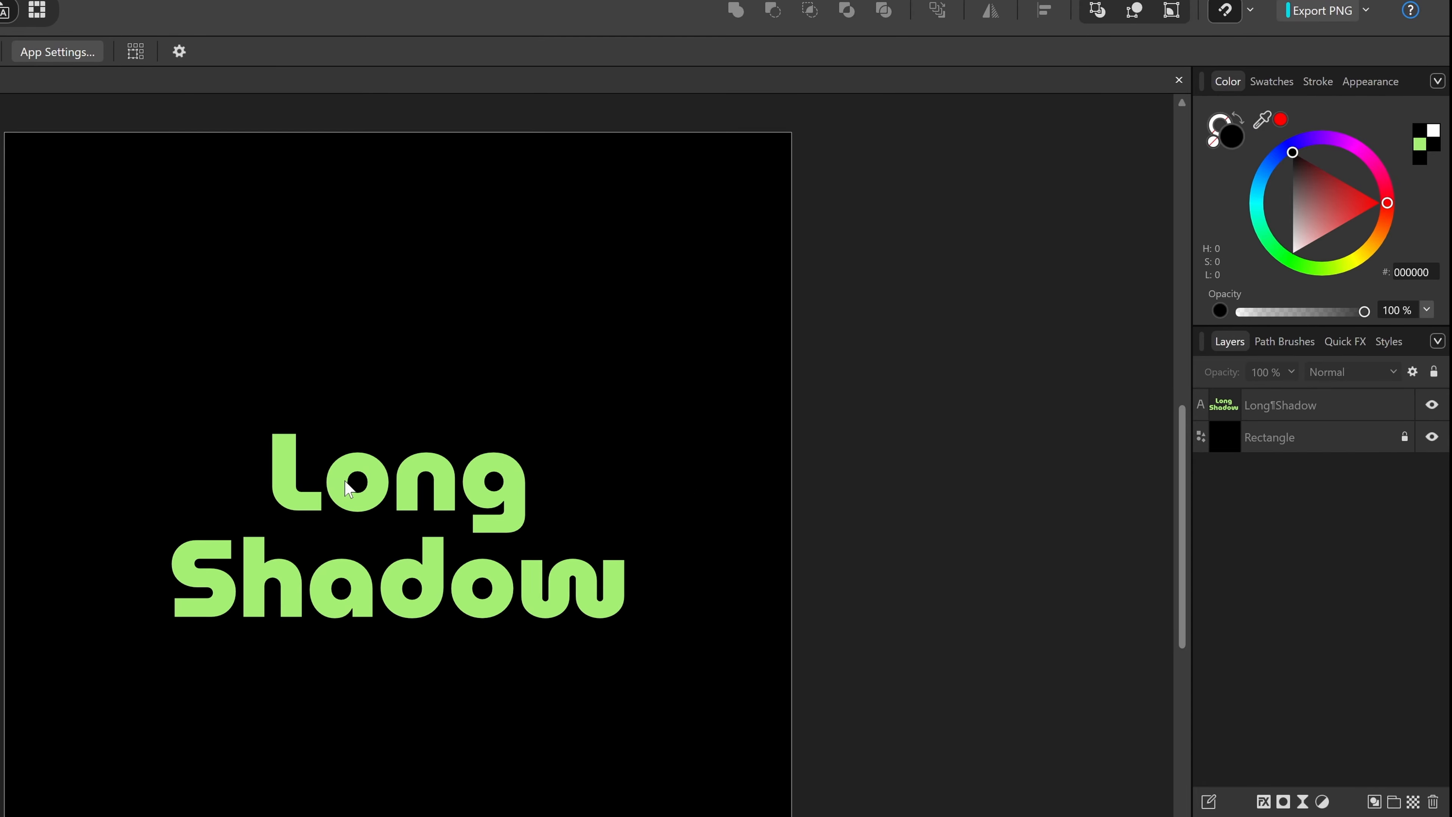
- Duplicate the Long Shadow text layer in place
click(338, 482)
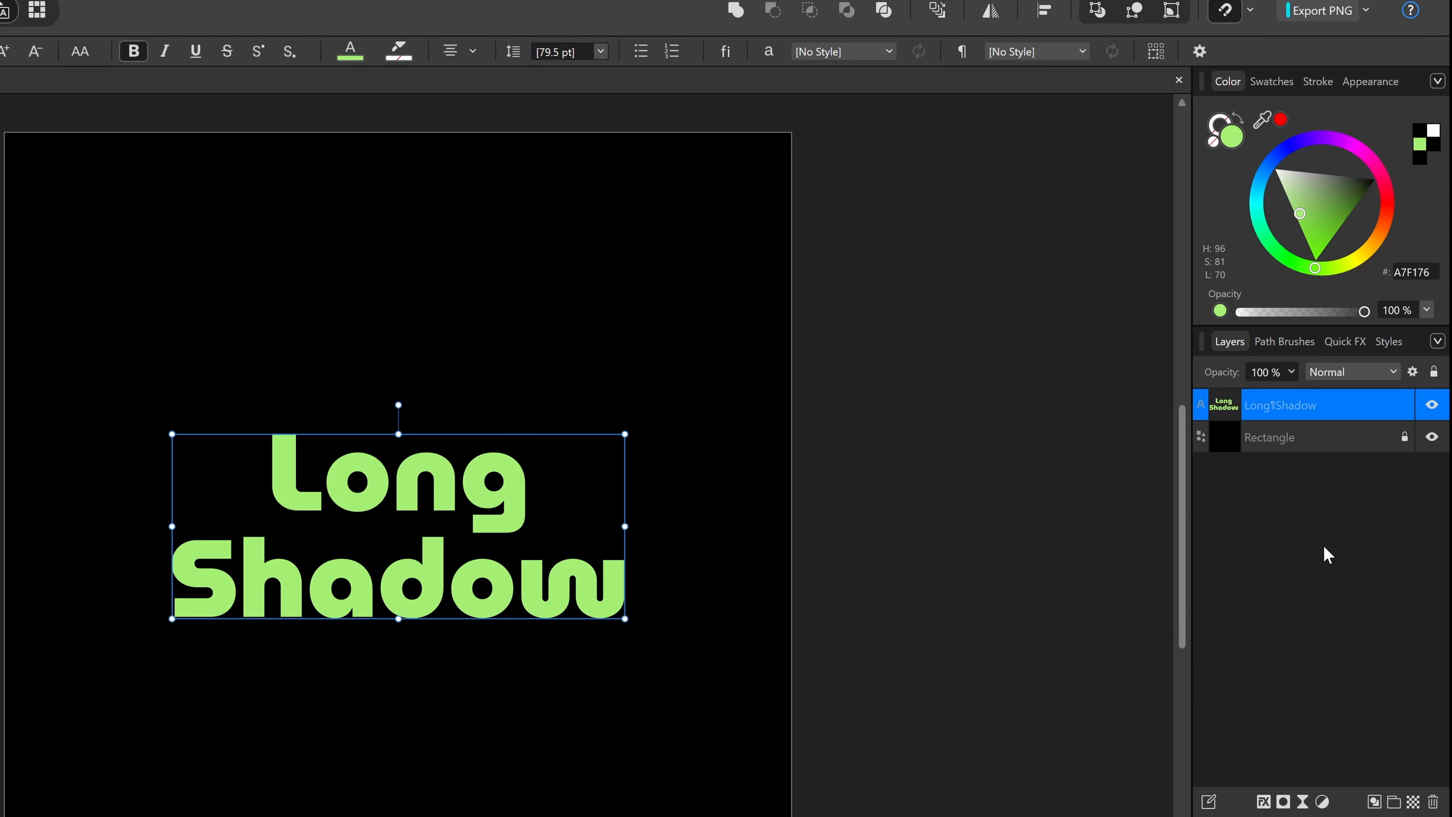
key(ctrl+j)
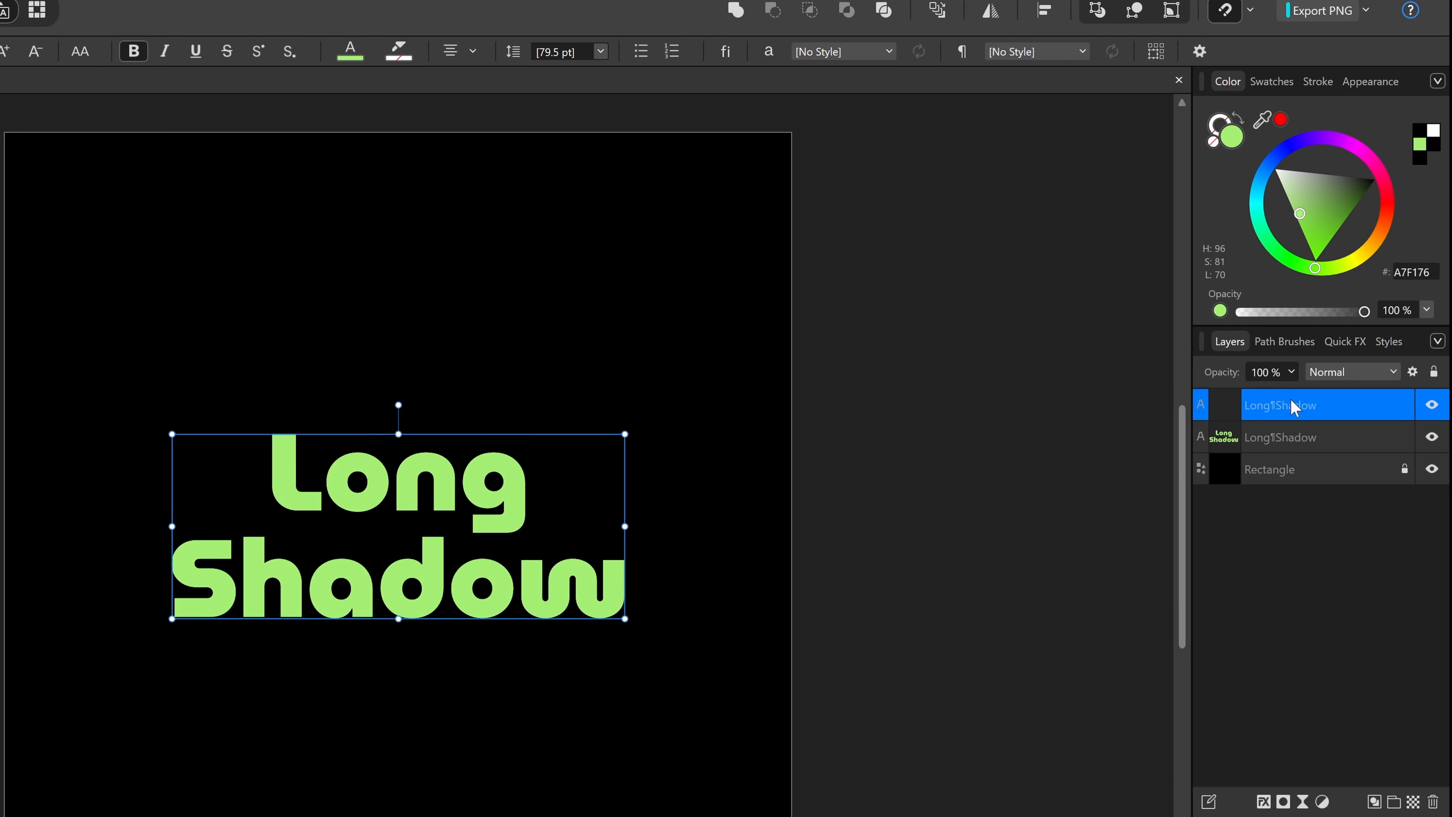
click(1298, 441)
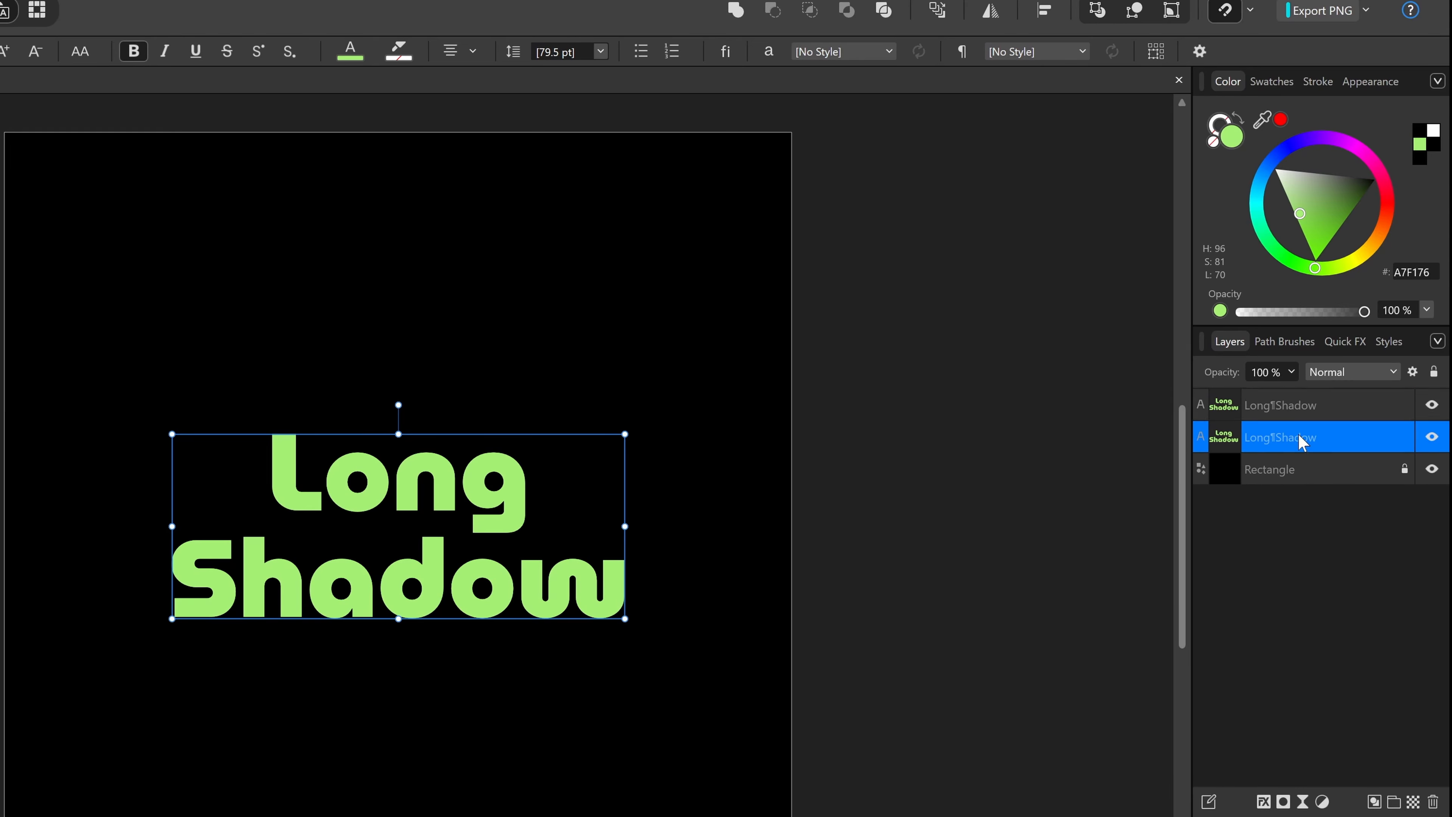
right_click(1344, 445)
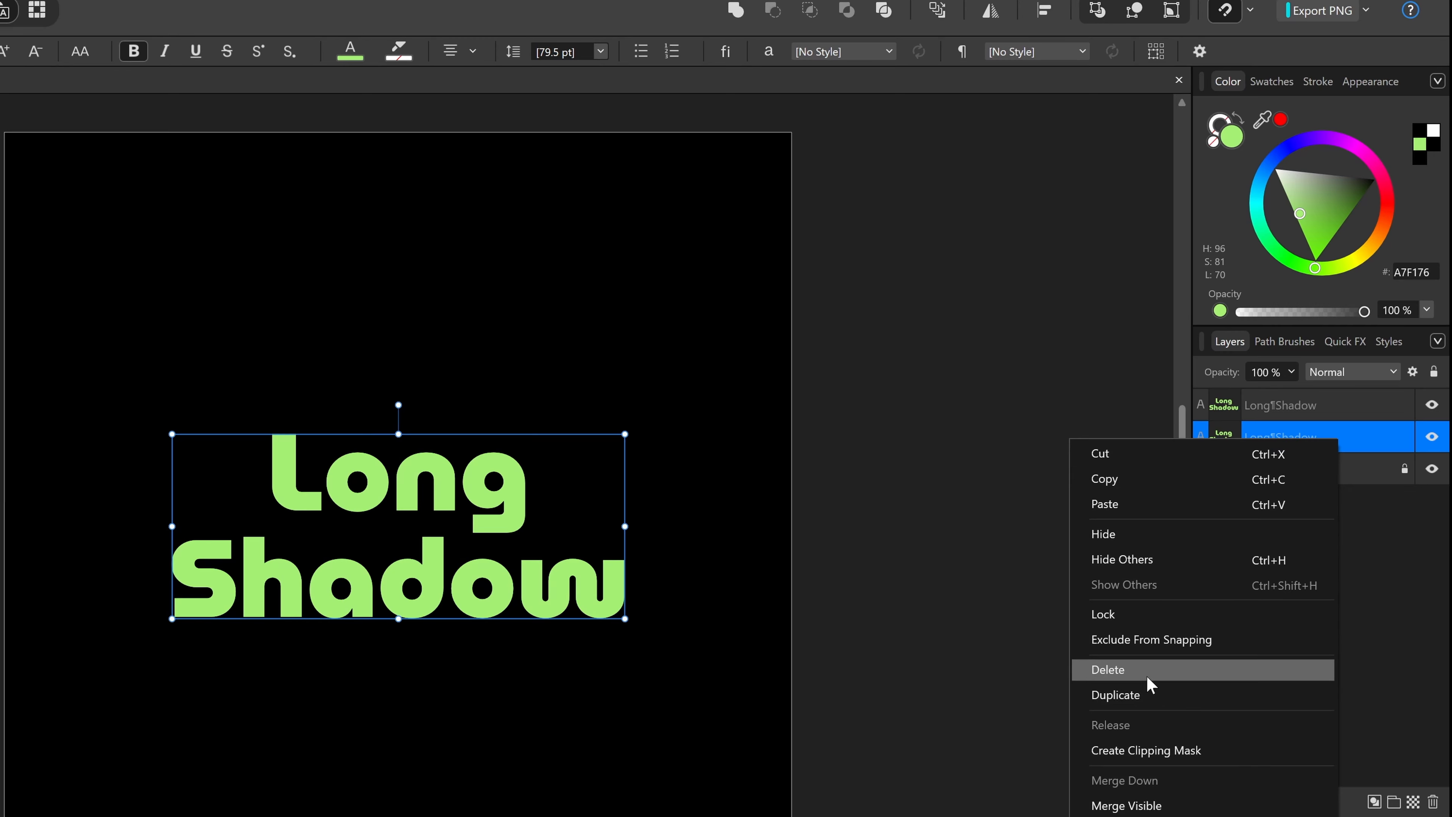
click(1263, 413)
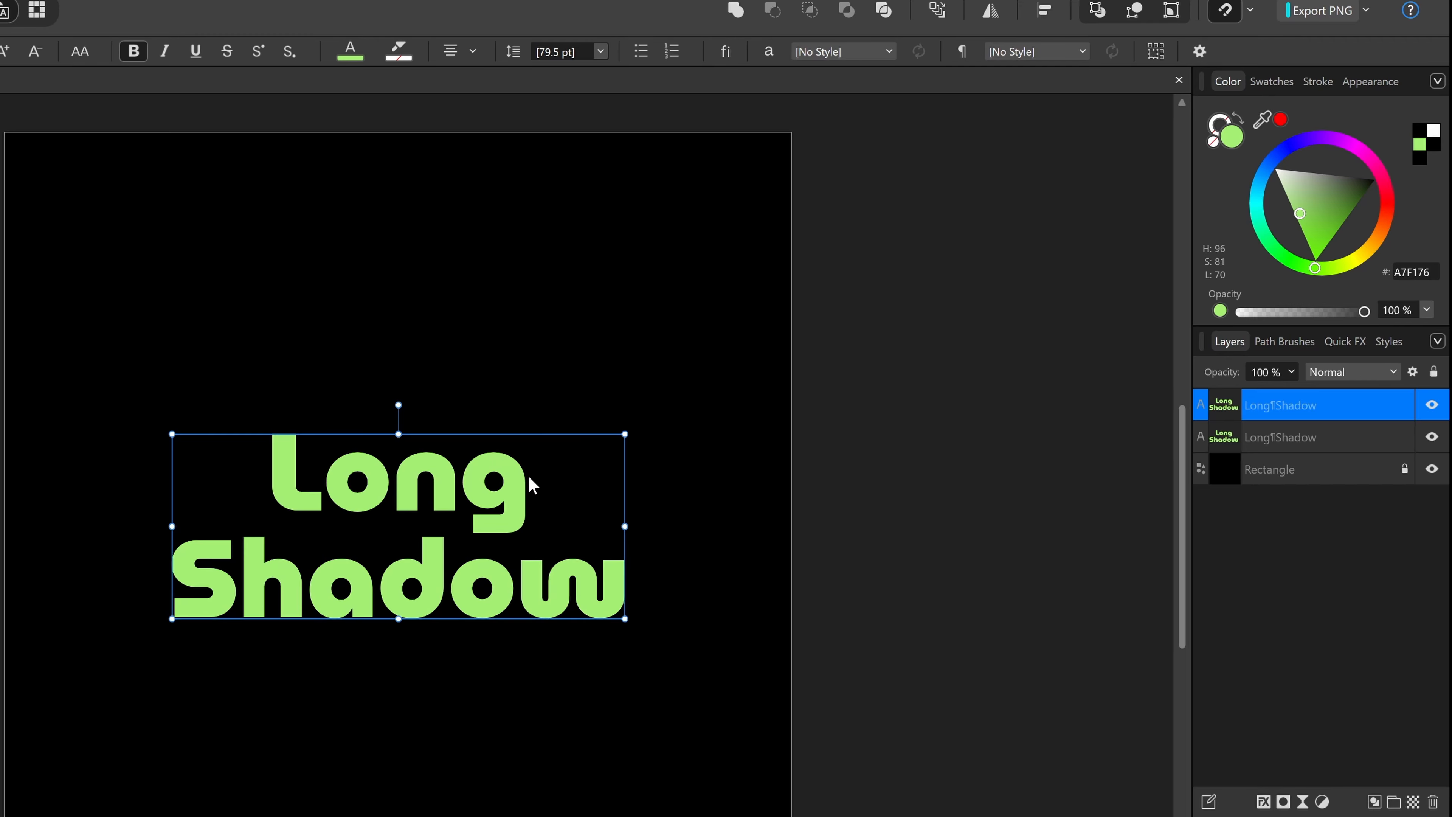
- Recolour the lower Long Shadow text layer white (FFFFFF) and check it by briefly hiding the green copy above
click(1351, 444)
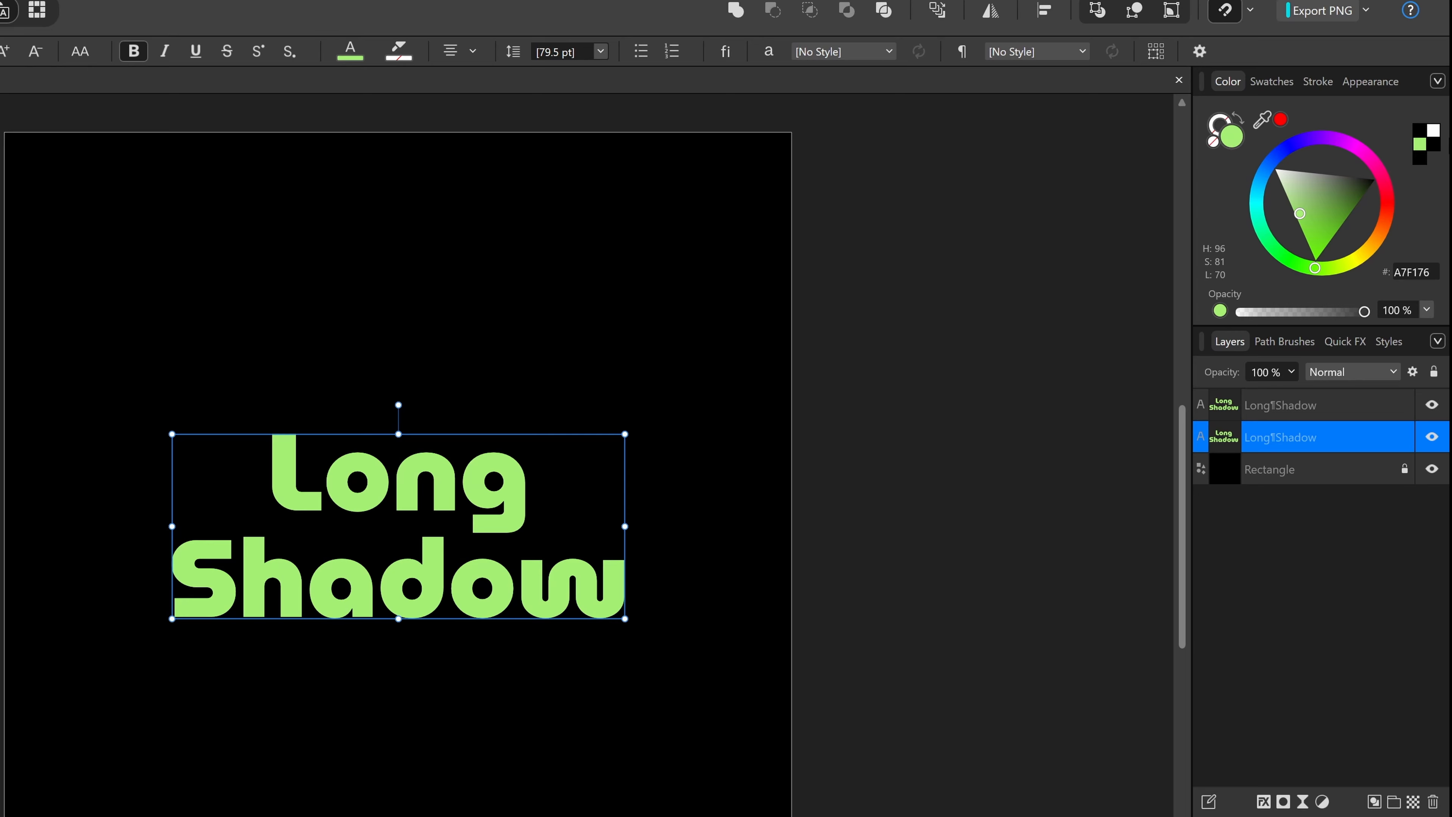
click(1434, 134)
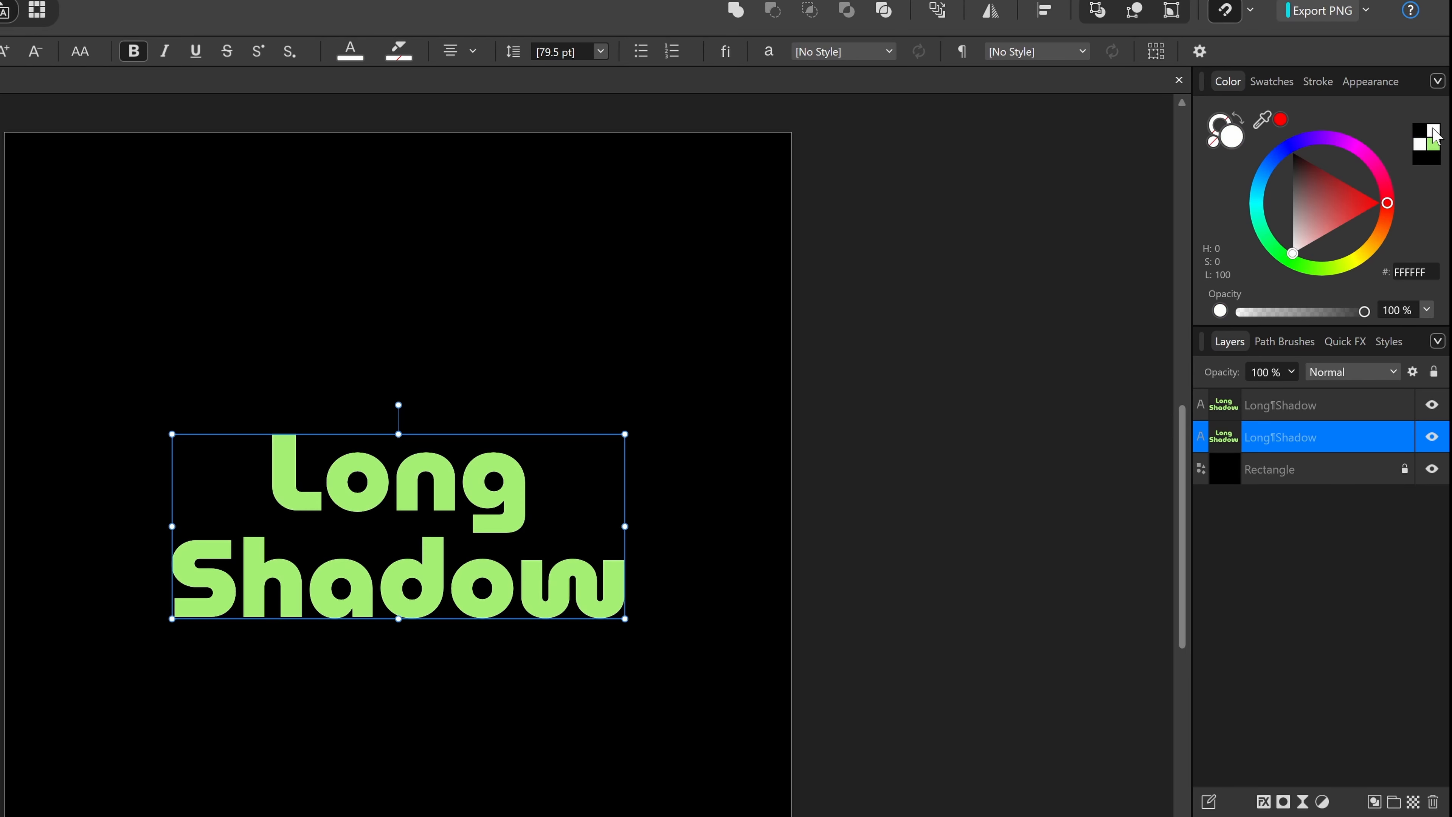
click(1432, 406)
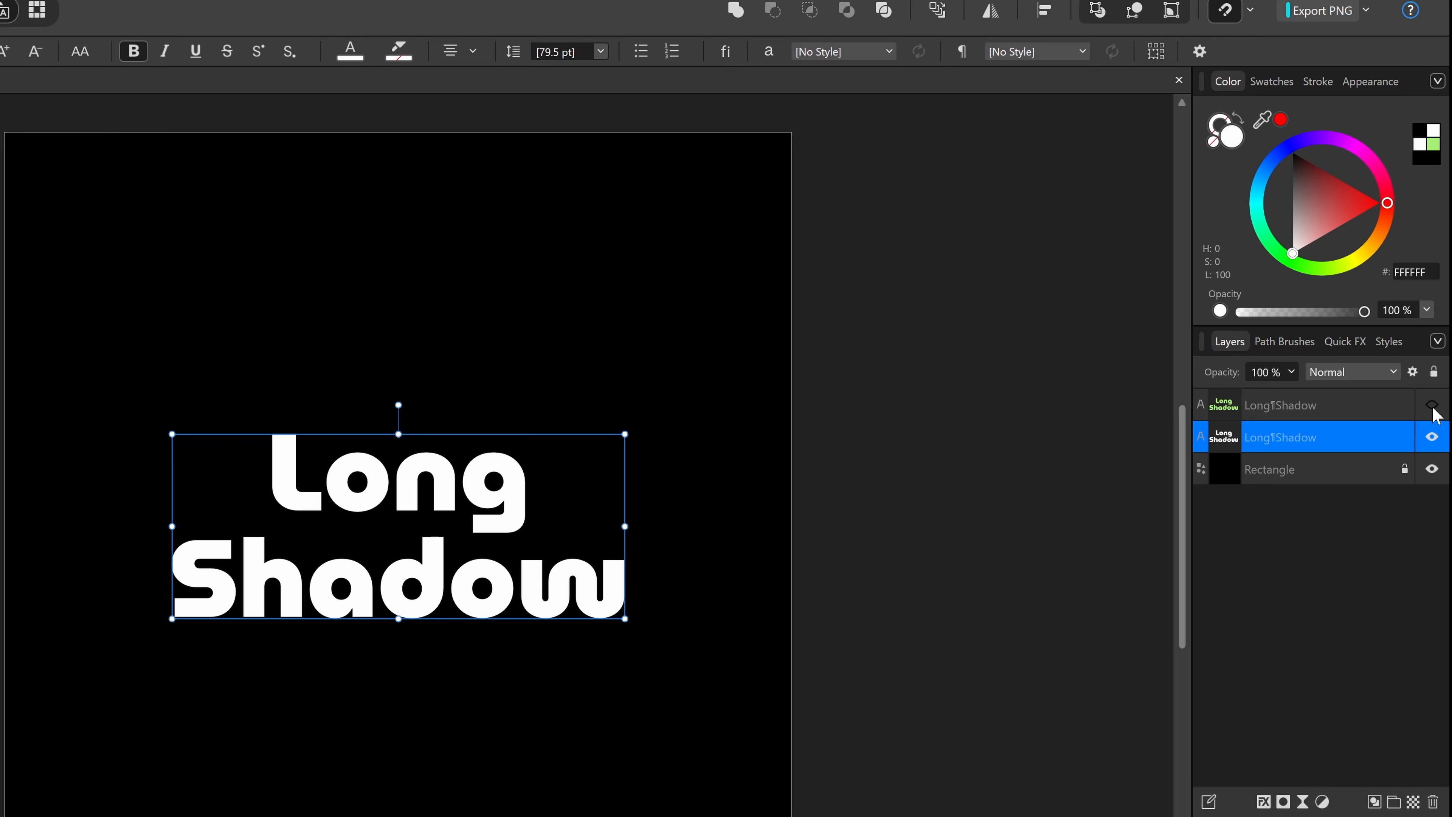
click(1431, 406)
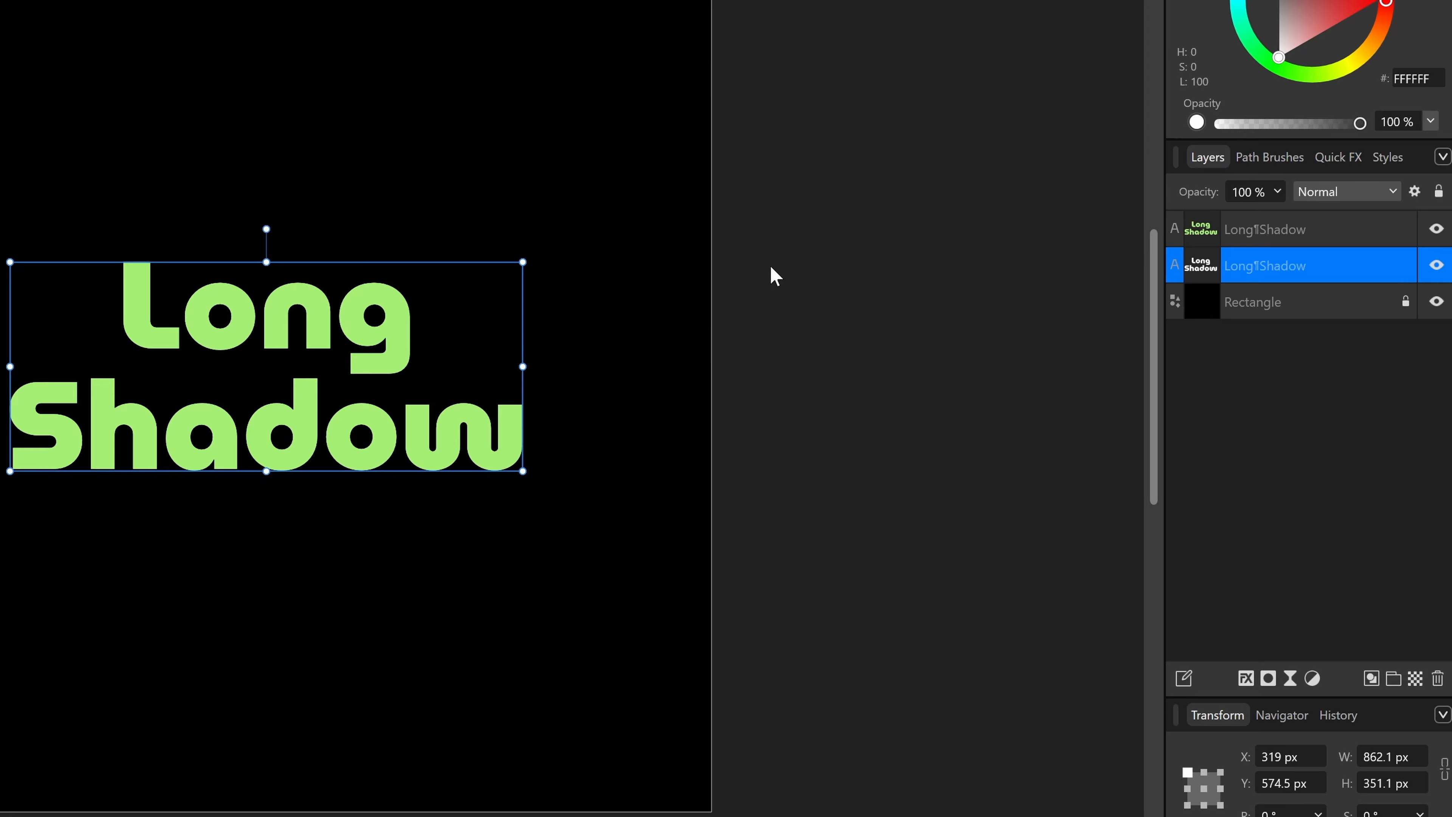
- Set up a Move / Duplicate of the white text with 2 px horizontal and 2 px vertical offsets and 300 copies
key(Return)
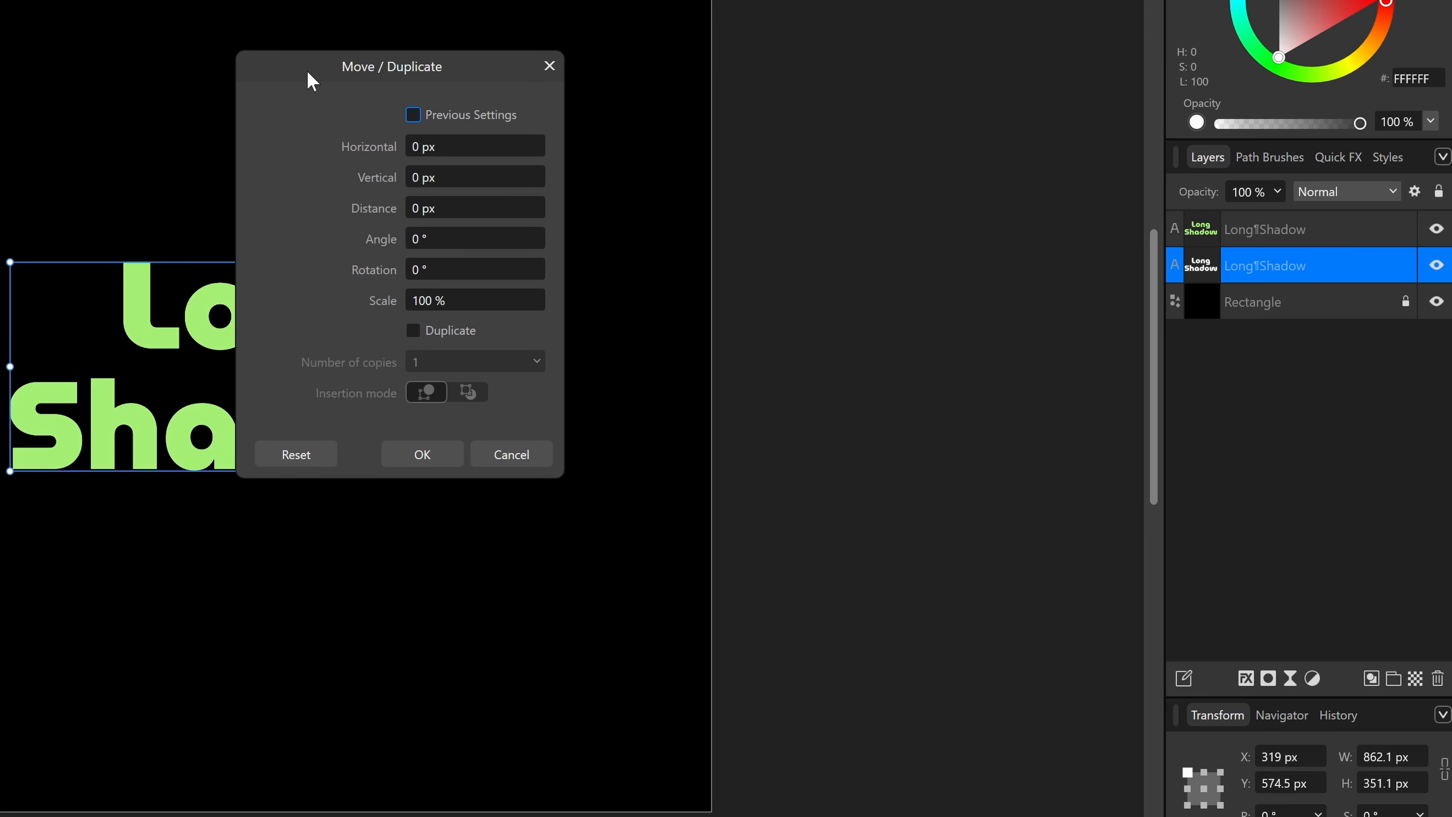
click(422, 150)
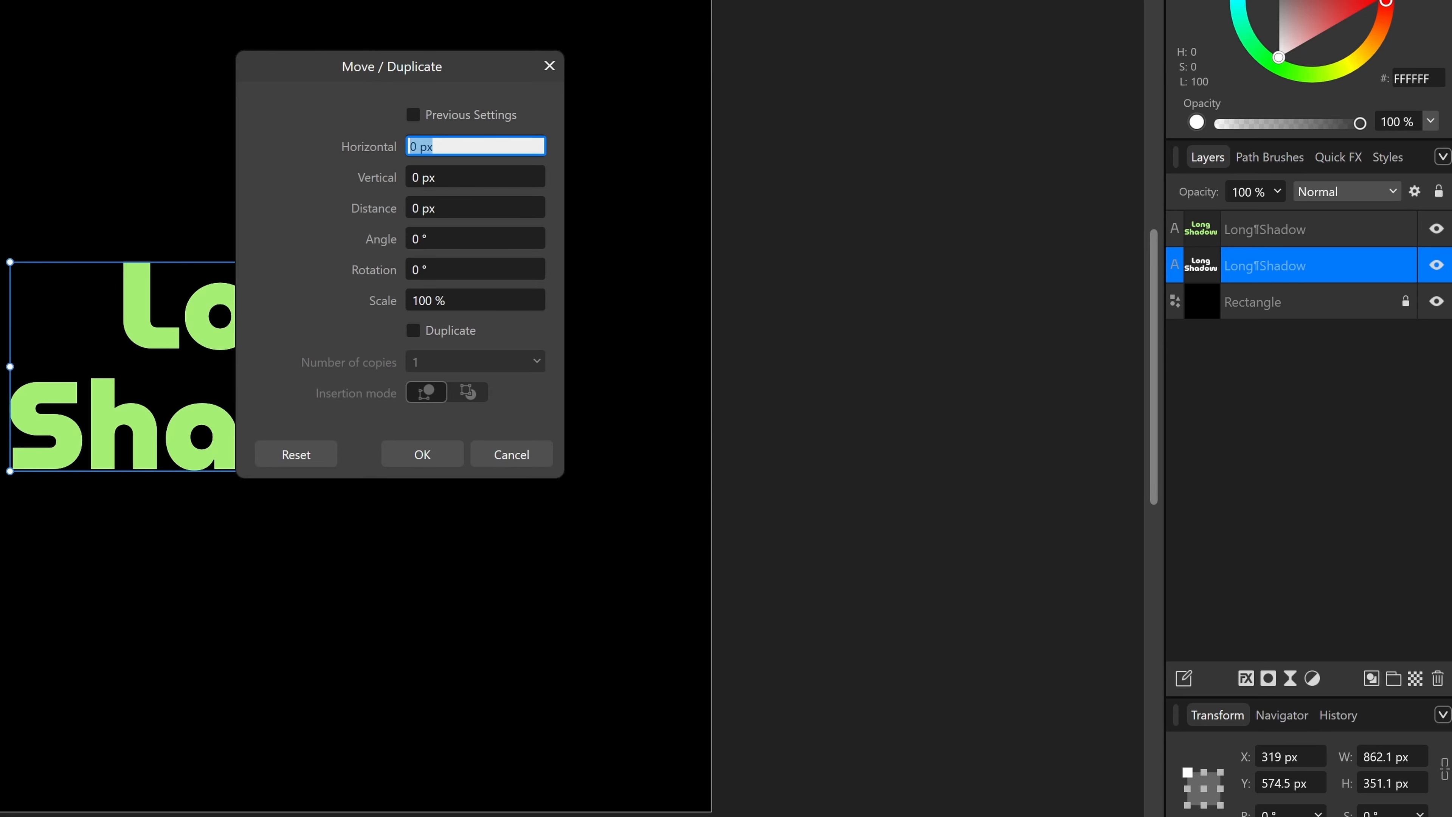
text(2)
key(Tab)
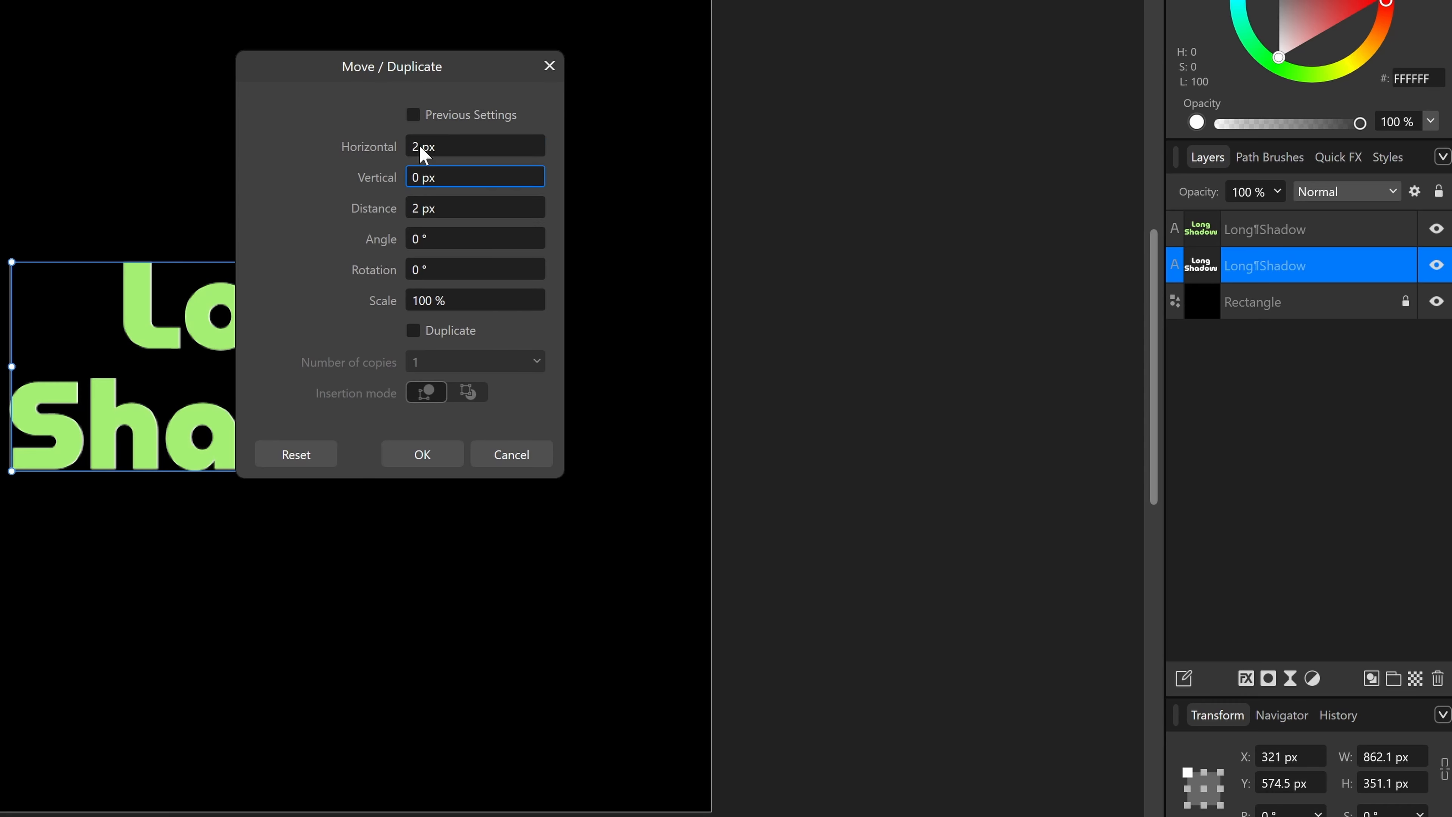
click(427, 173)
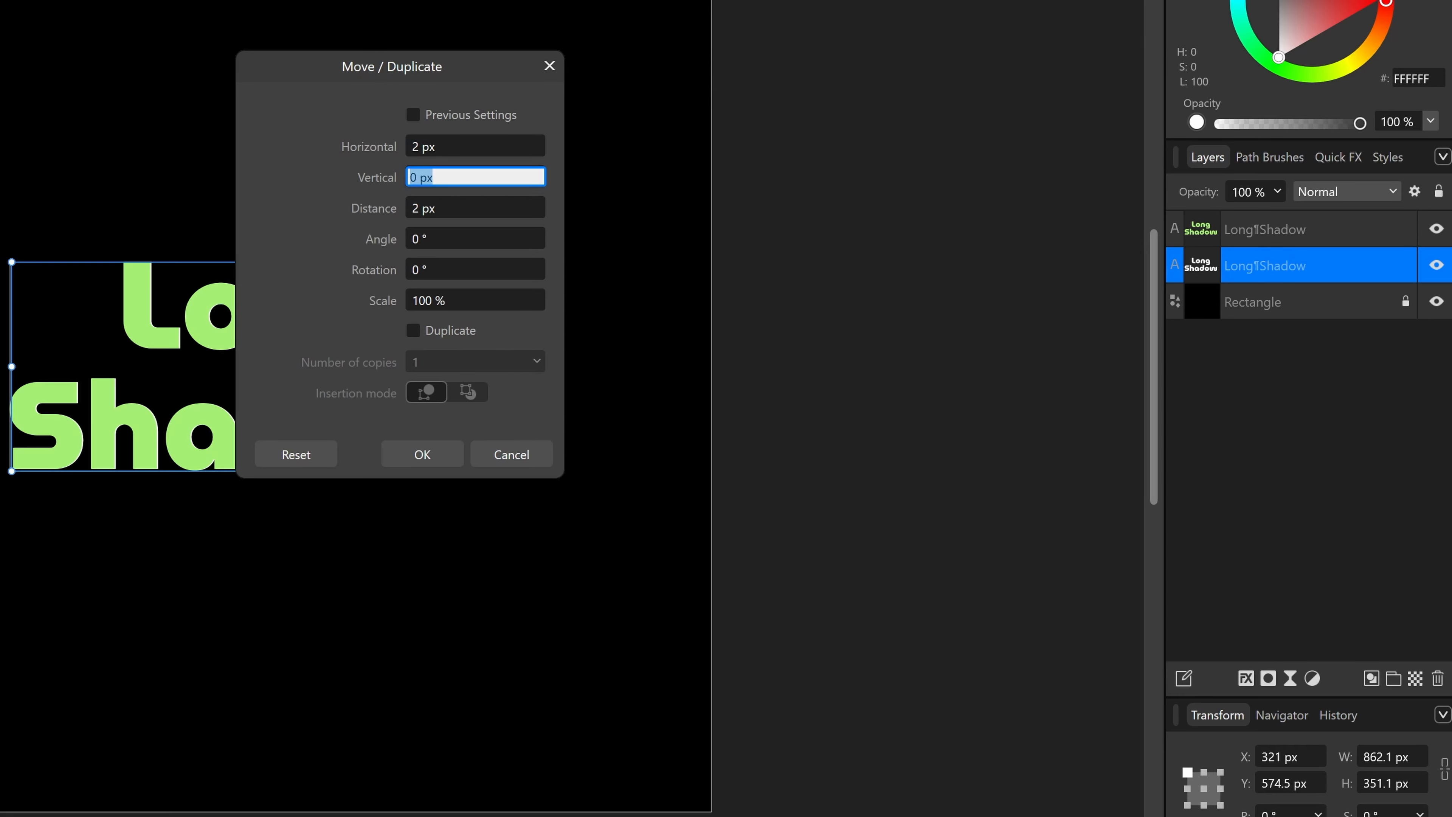
text(2)
click(413, 331)
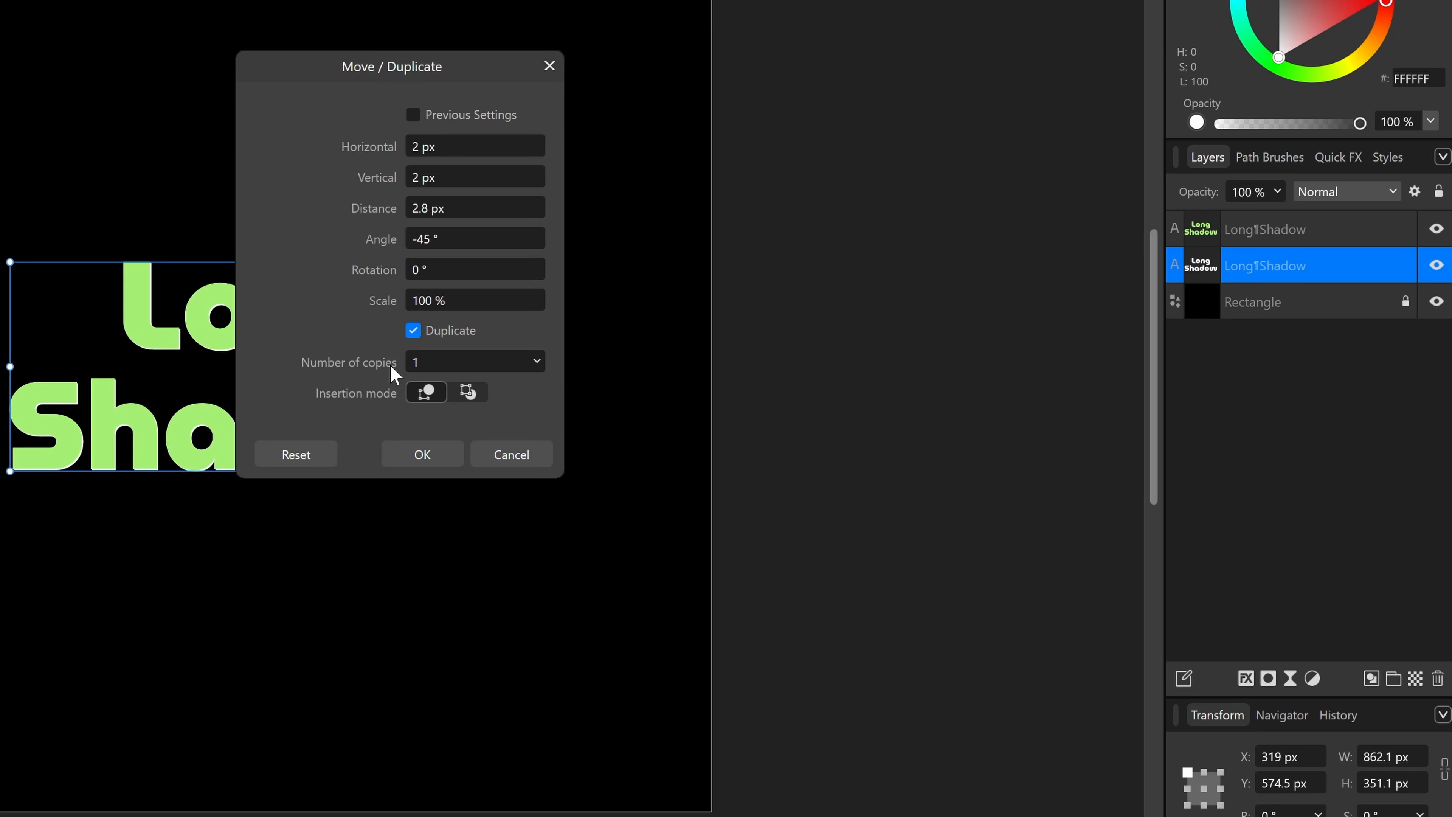
click(479, 361)
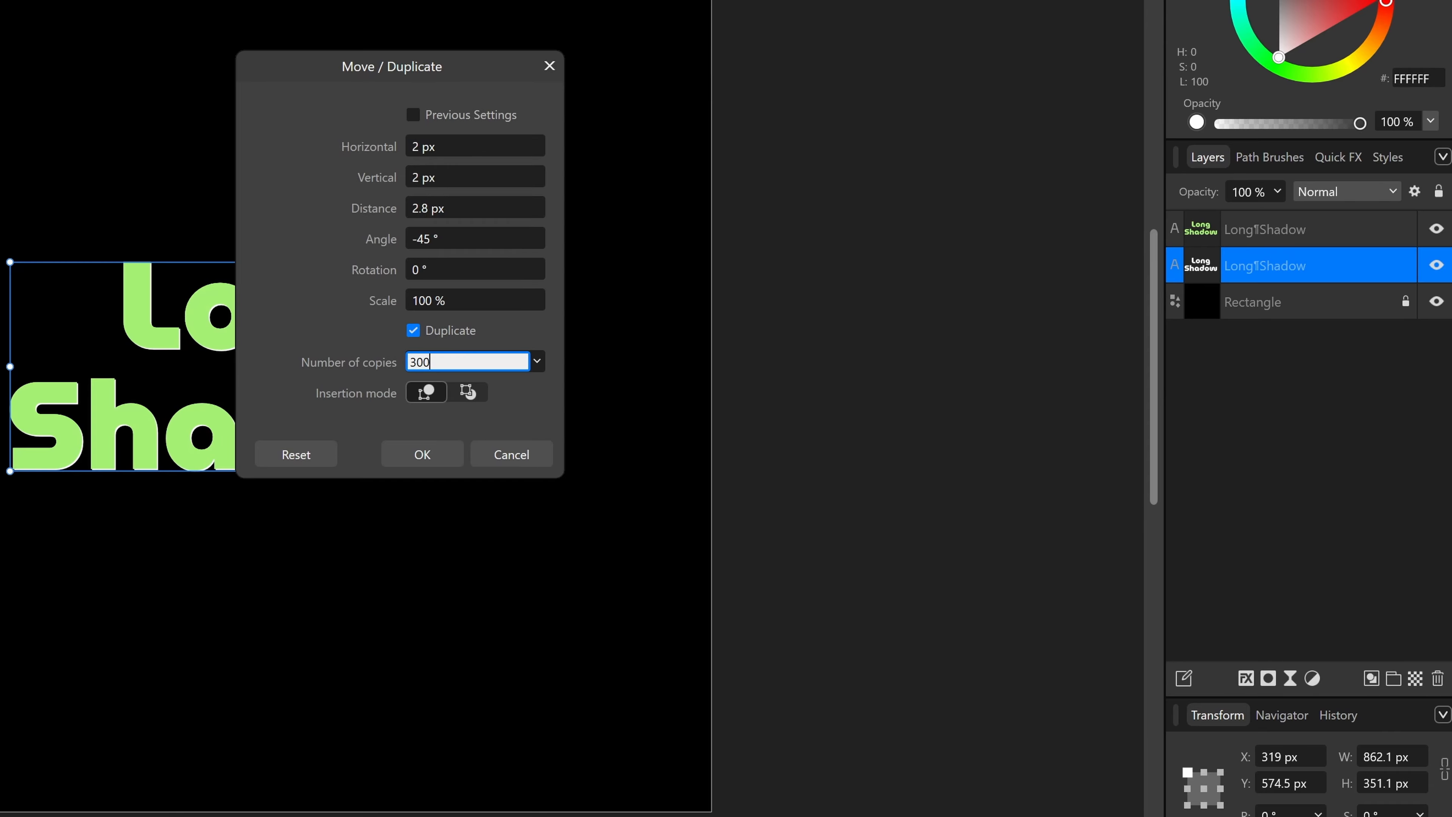
key(Return)
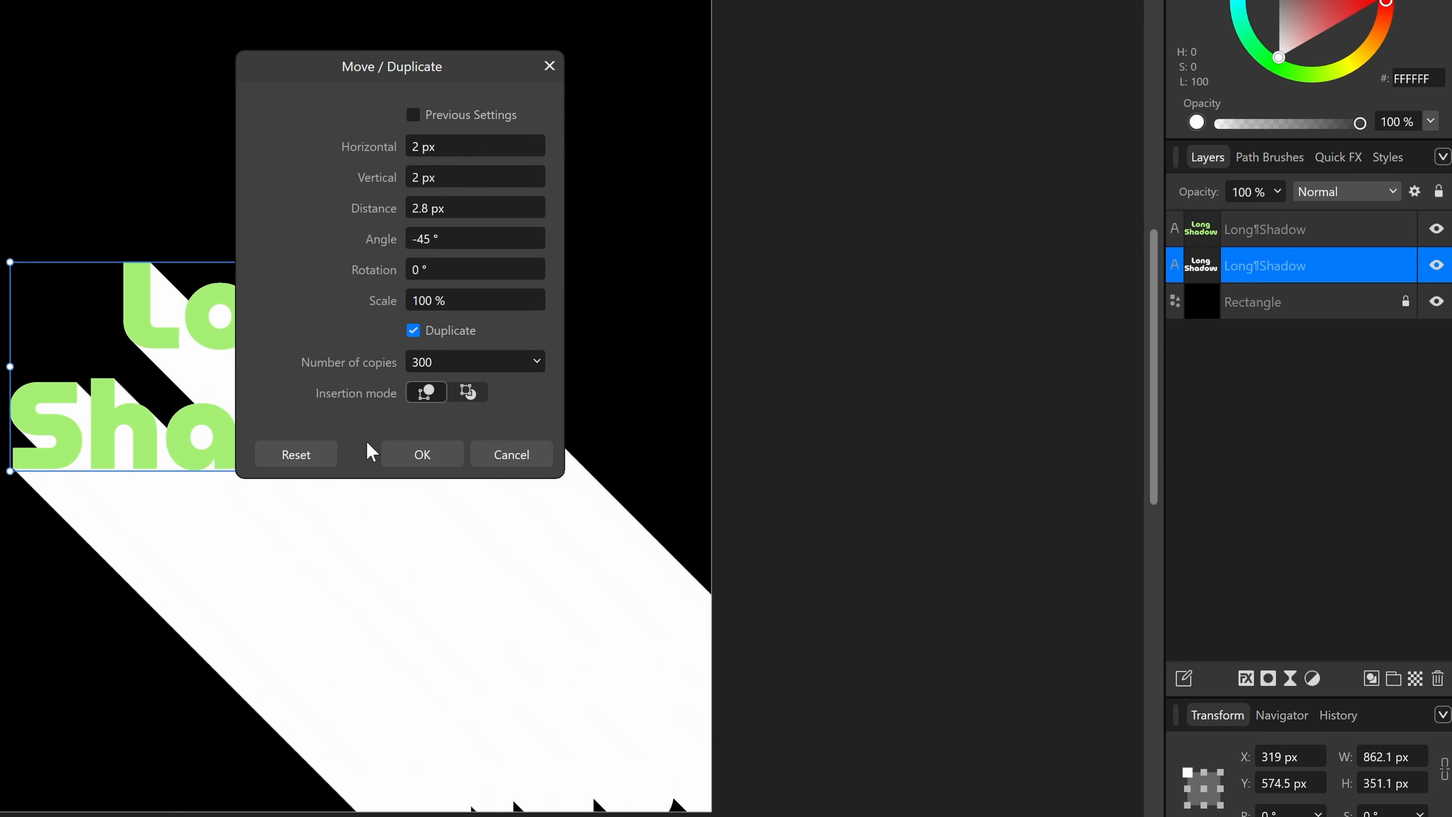
- Increase the number of copies to 320 and apply the duplication to the white text
click(464, 362)
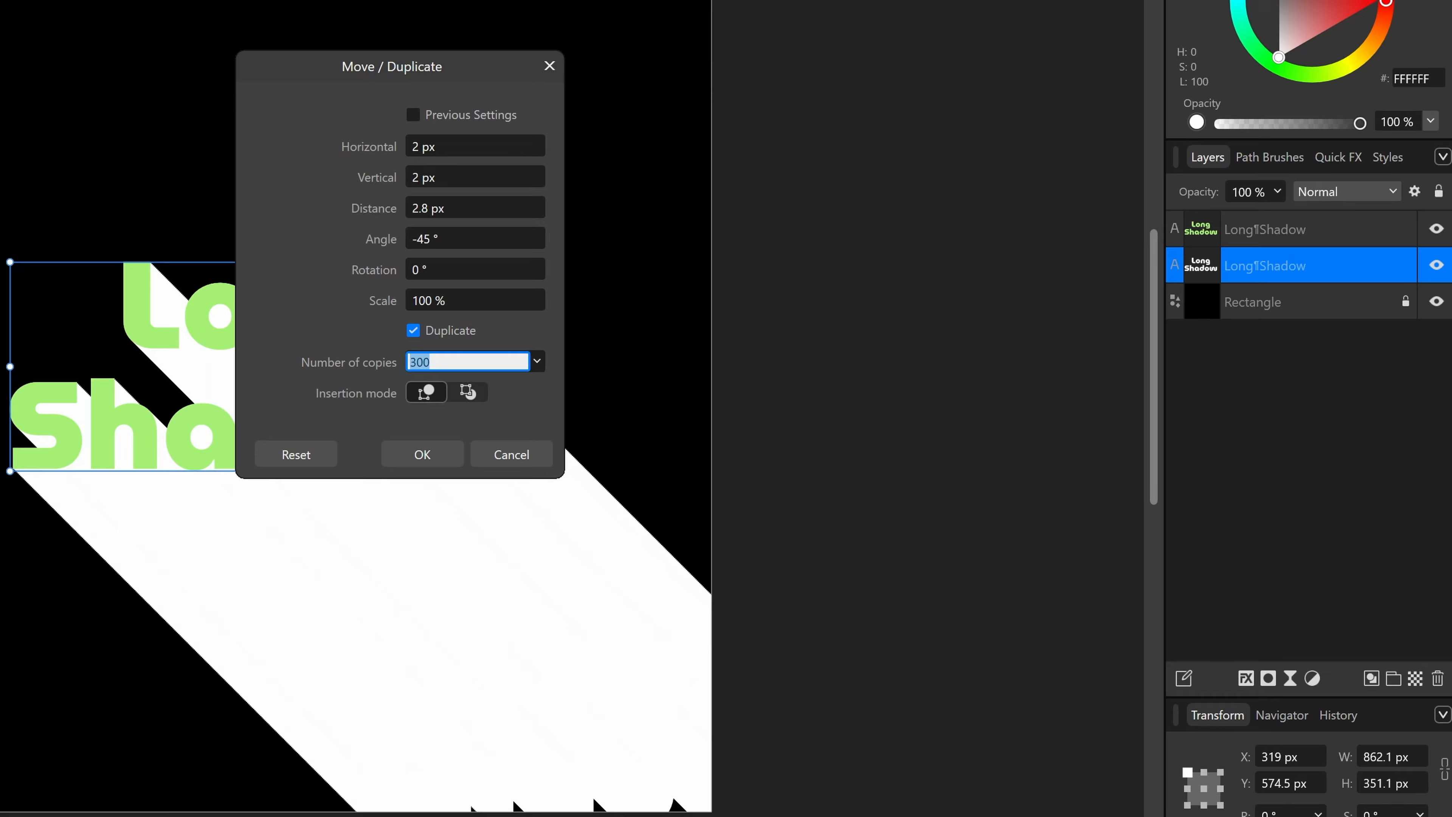
text(320)
key(Return)
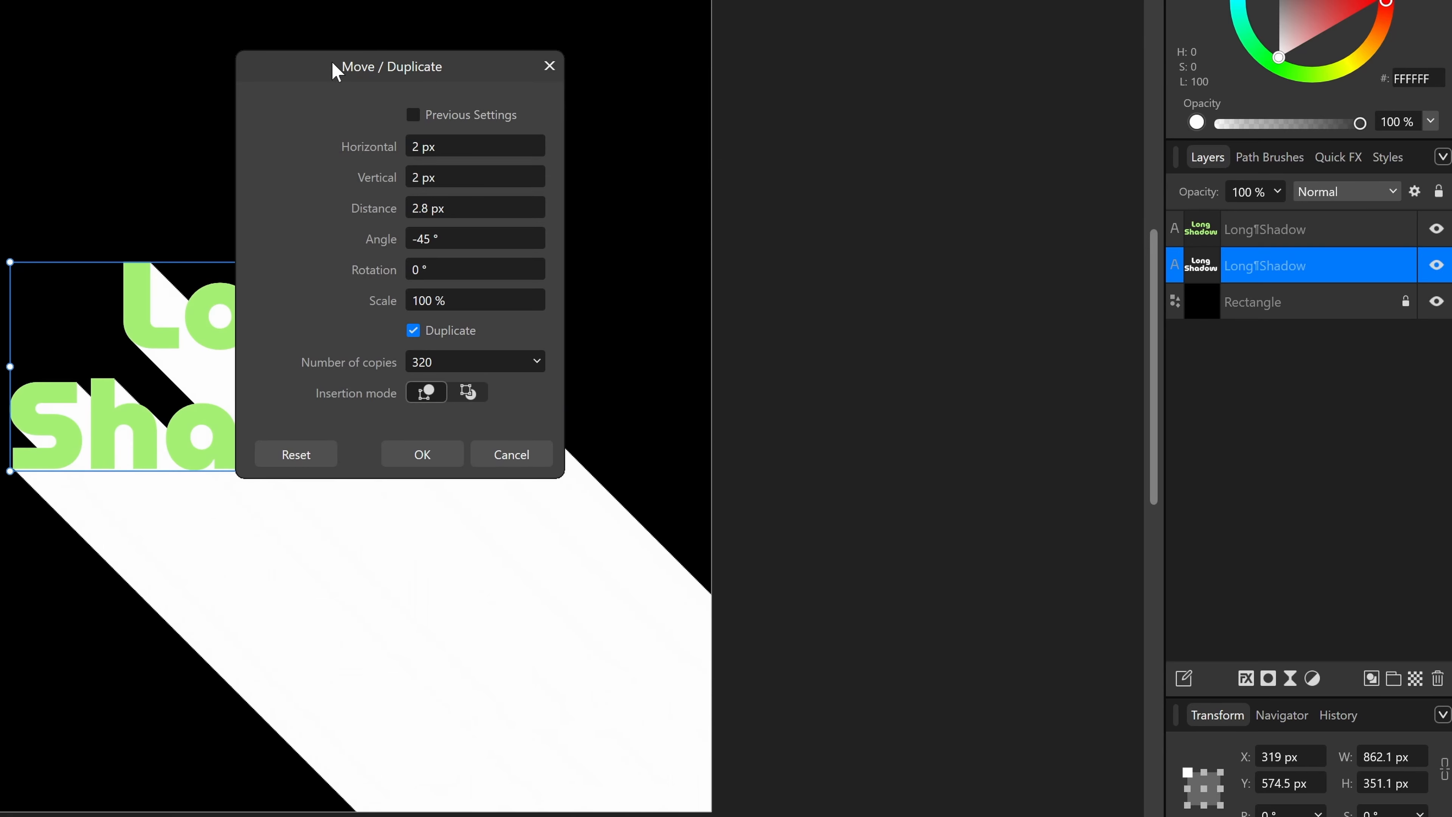
drag(337, 69, 849, 0)
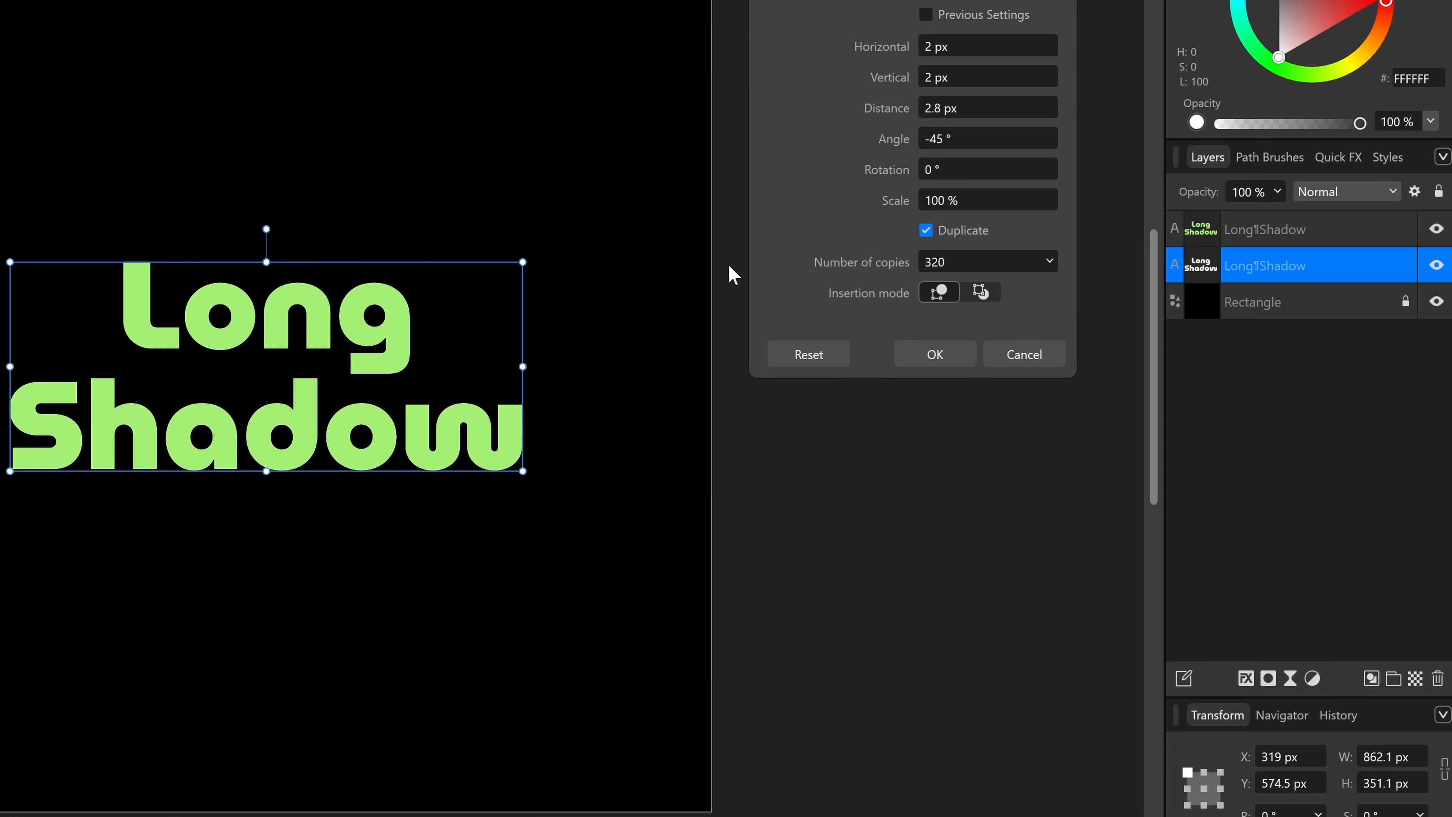
click(948, 356)
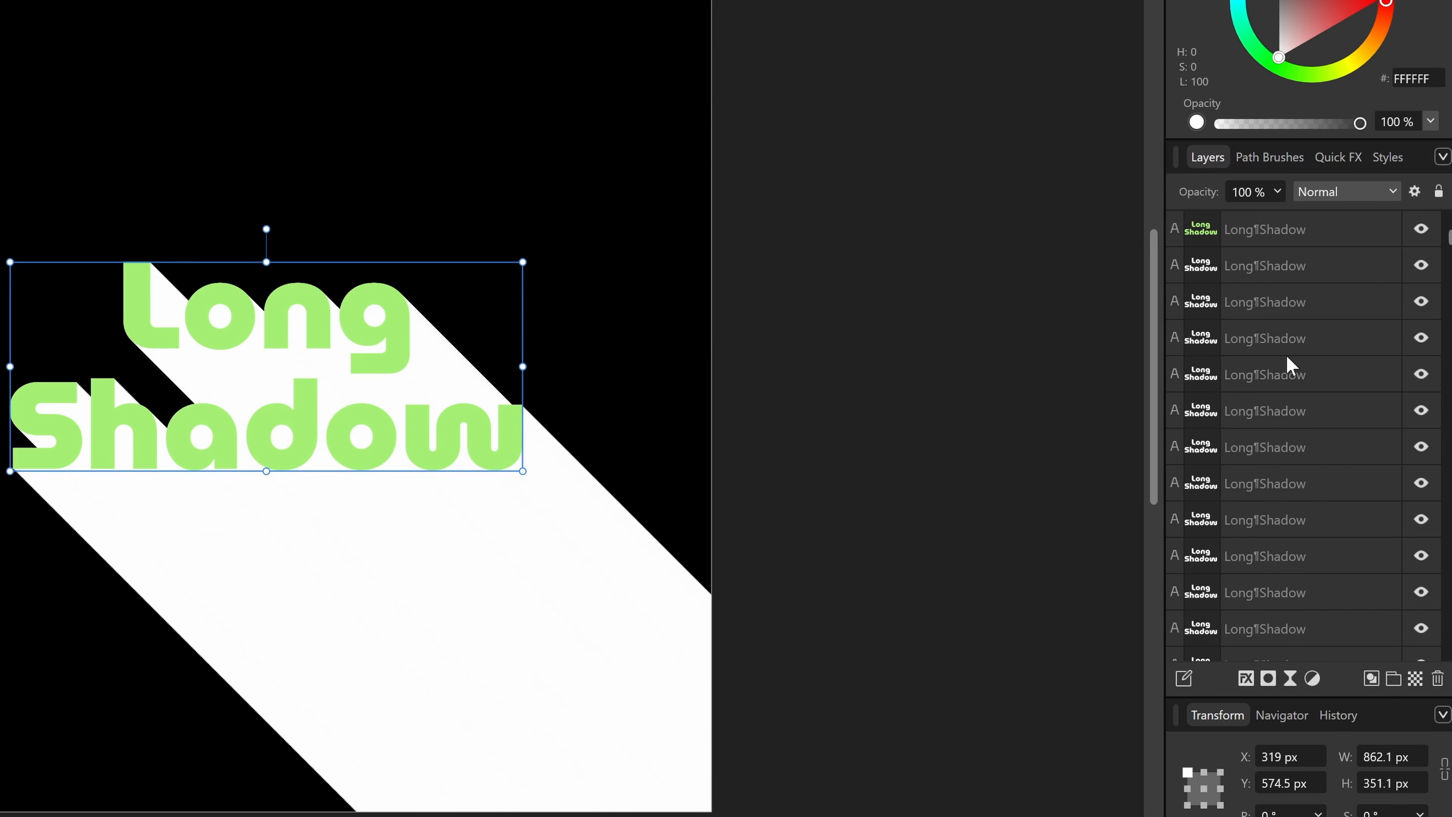
- Select all the white Long Shadow text layers between the green text and the black rectangle and group them
drag(1449, 241, 1450, 345)
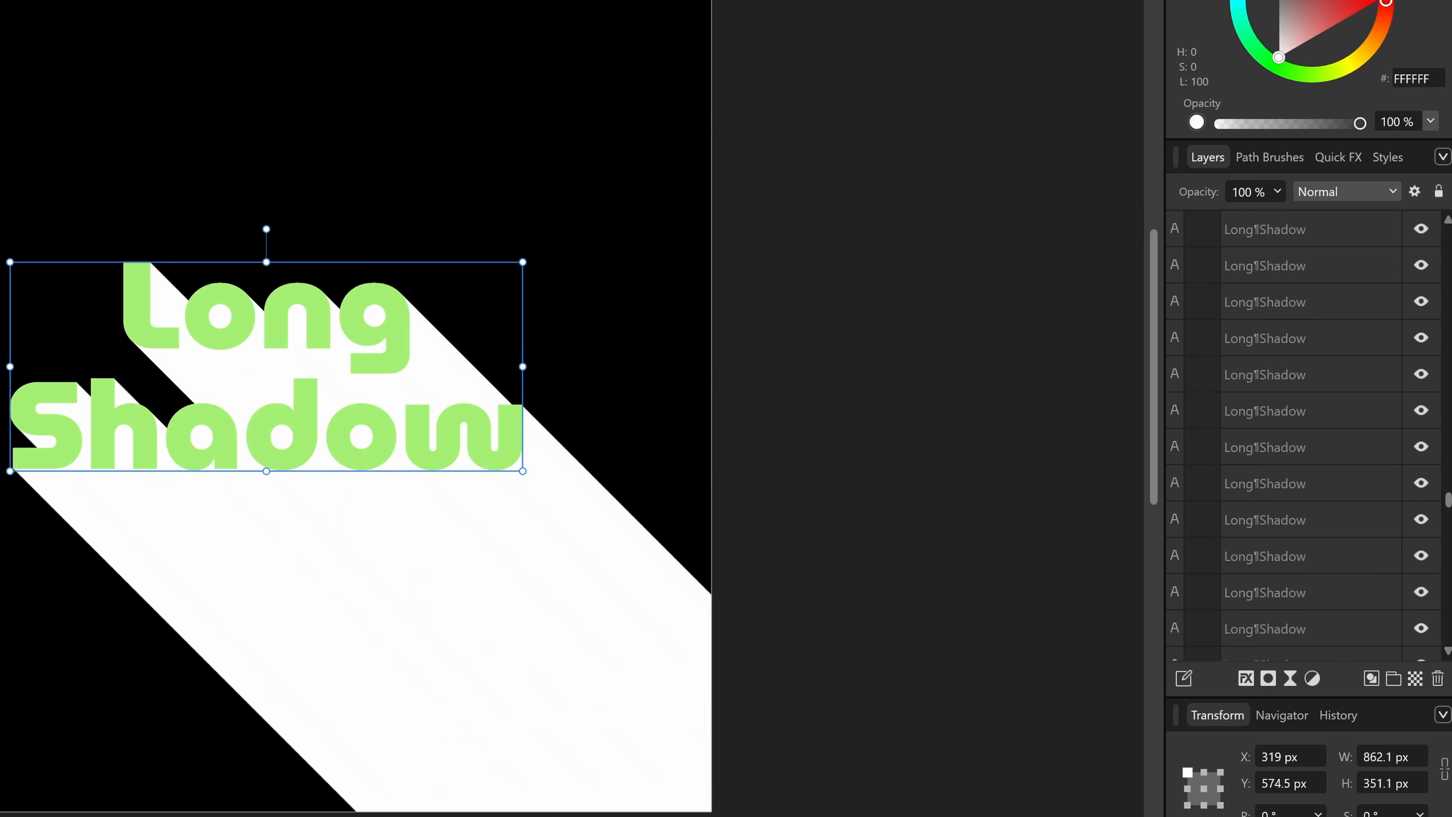
drag(1448, 614, 1447, 237)
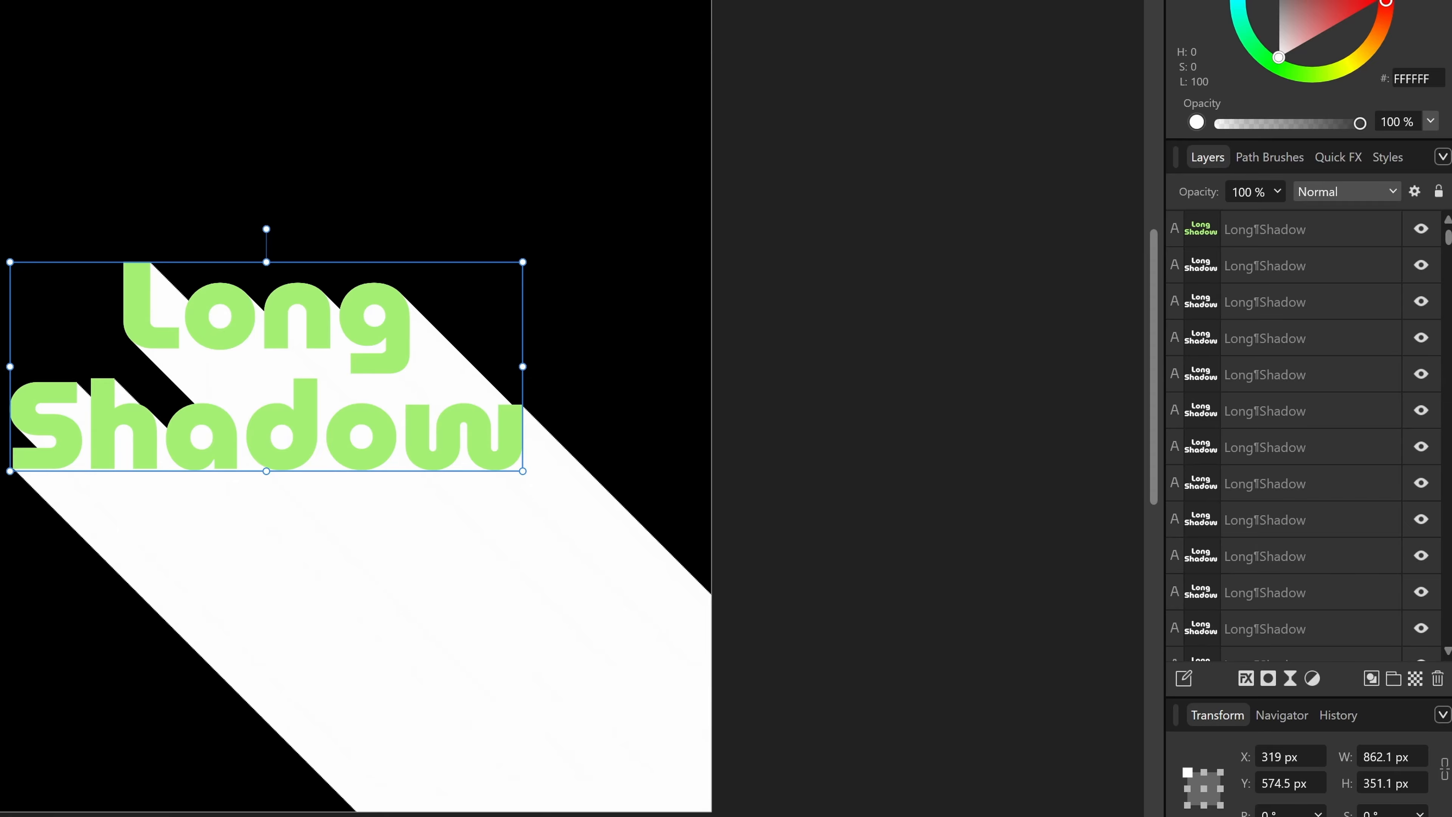
click(1290, 268)
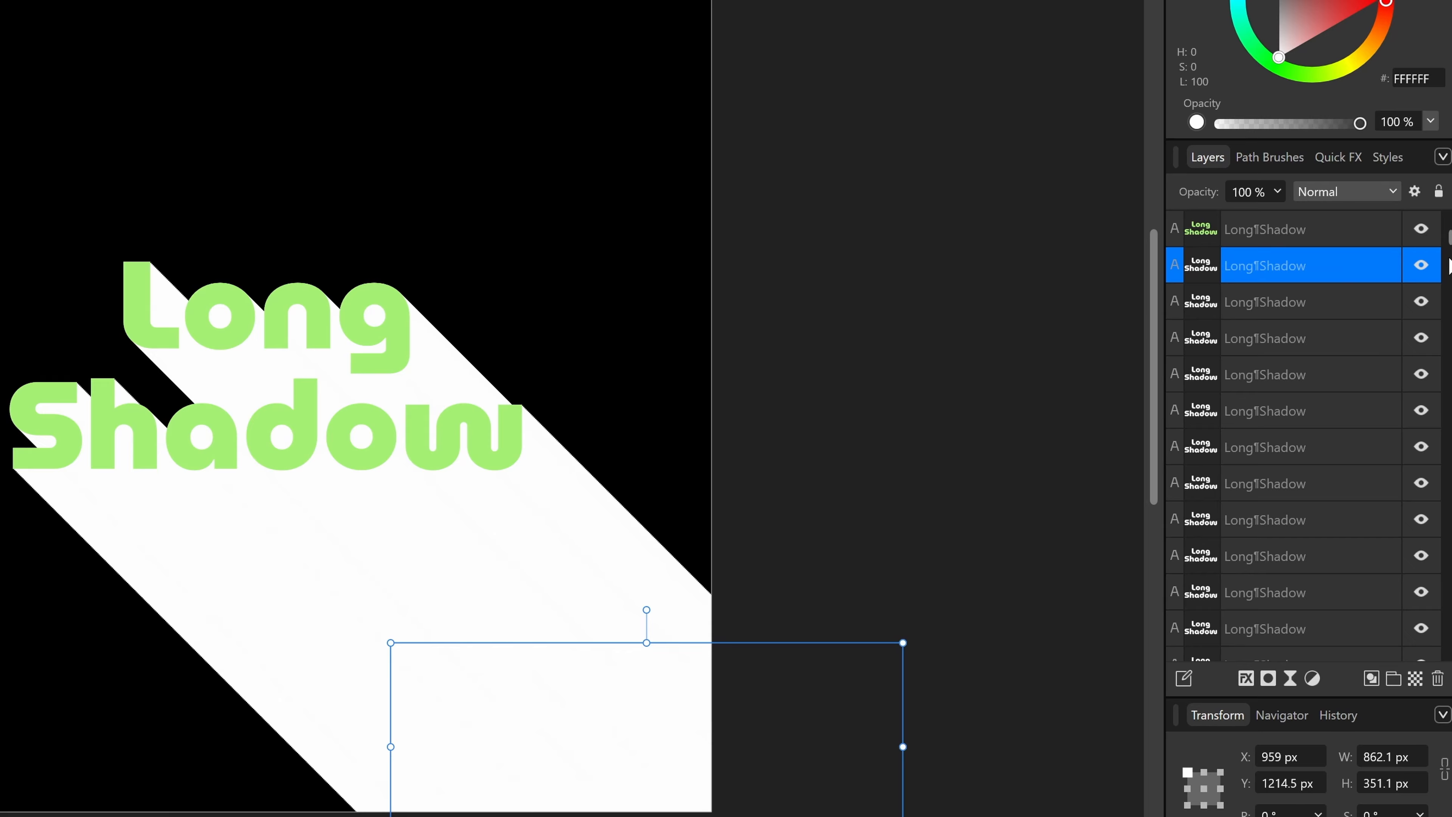
drag(1450, 240, 1449, 418)
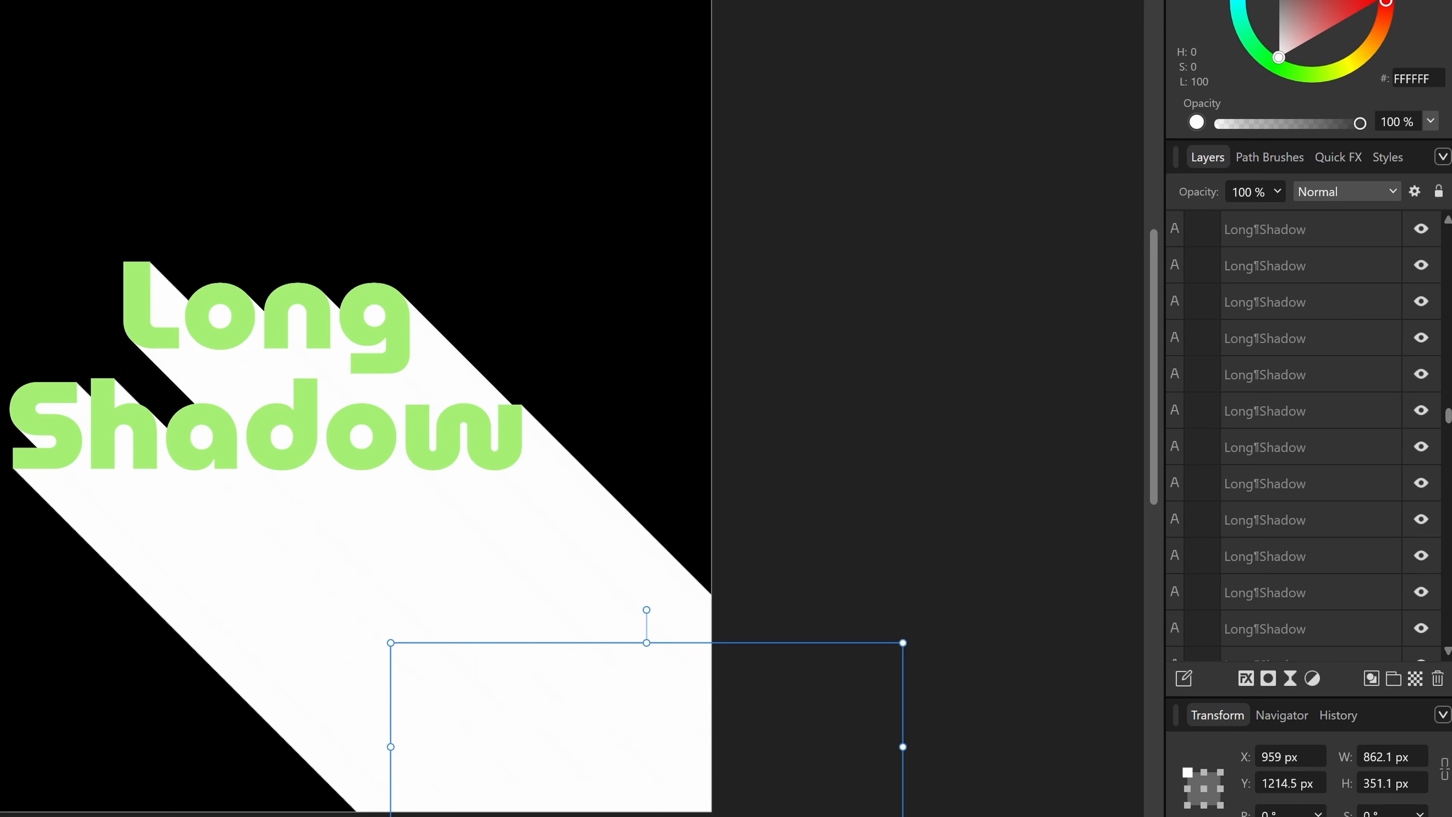
drag(1449, 597, 1449, 633)
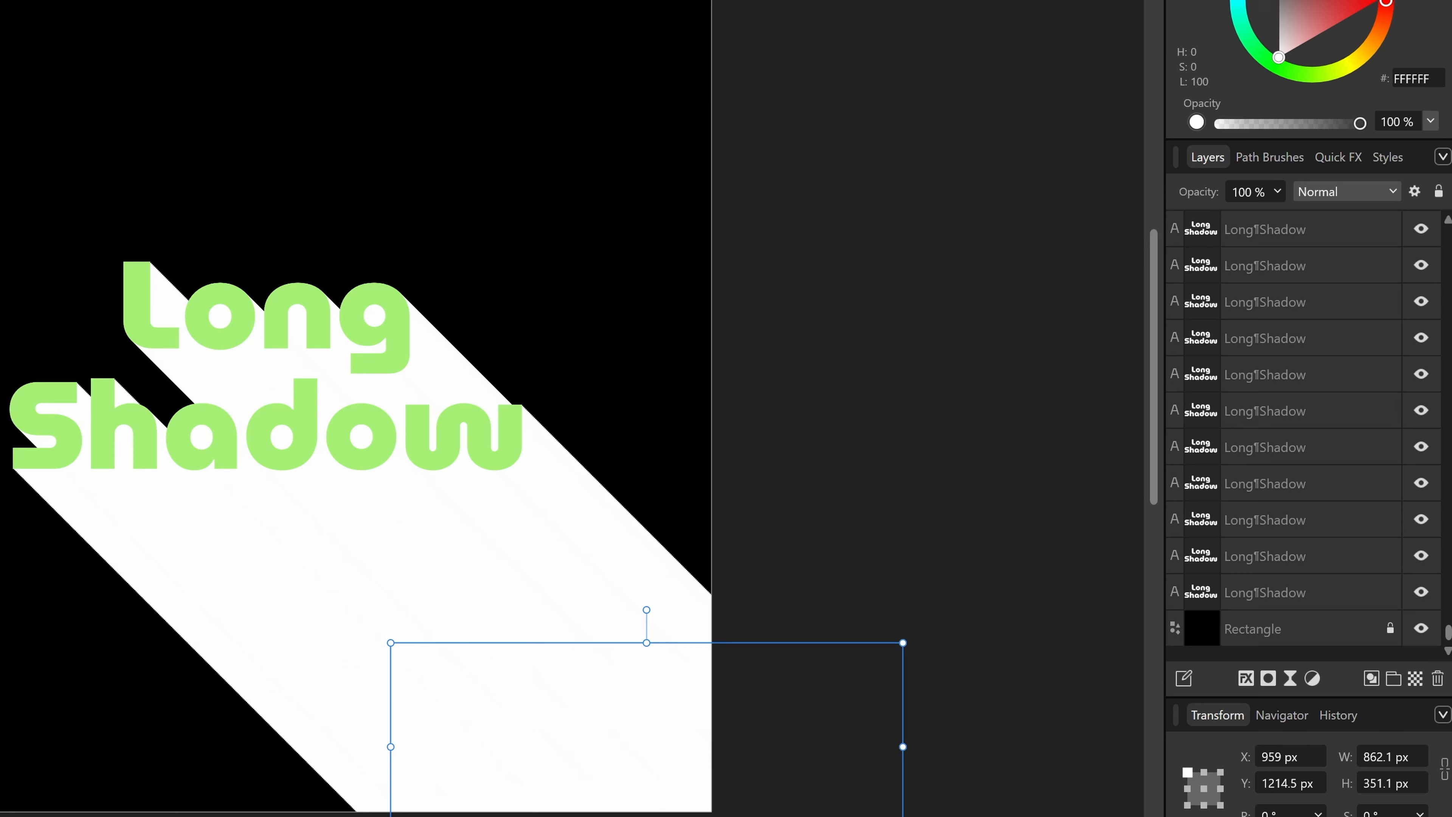
shift+click(1305, 598)
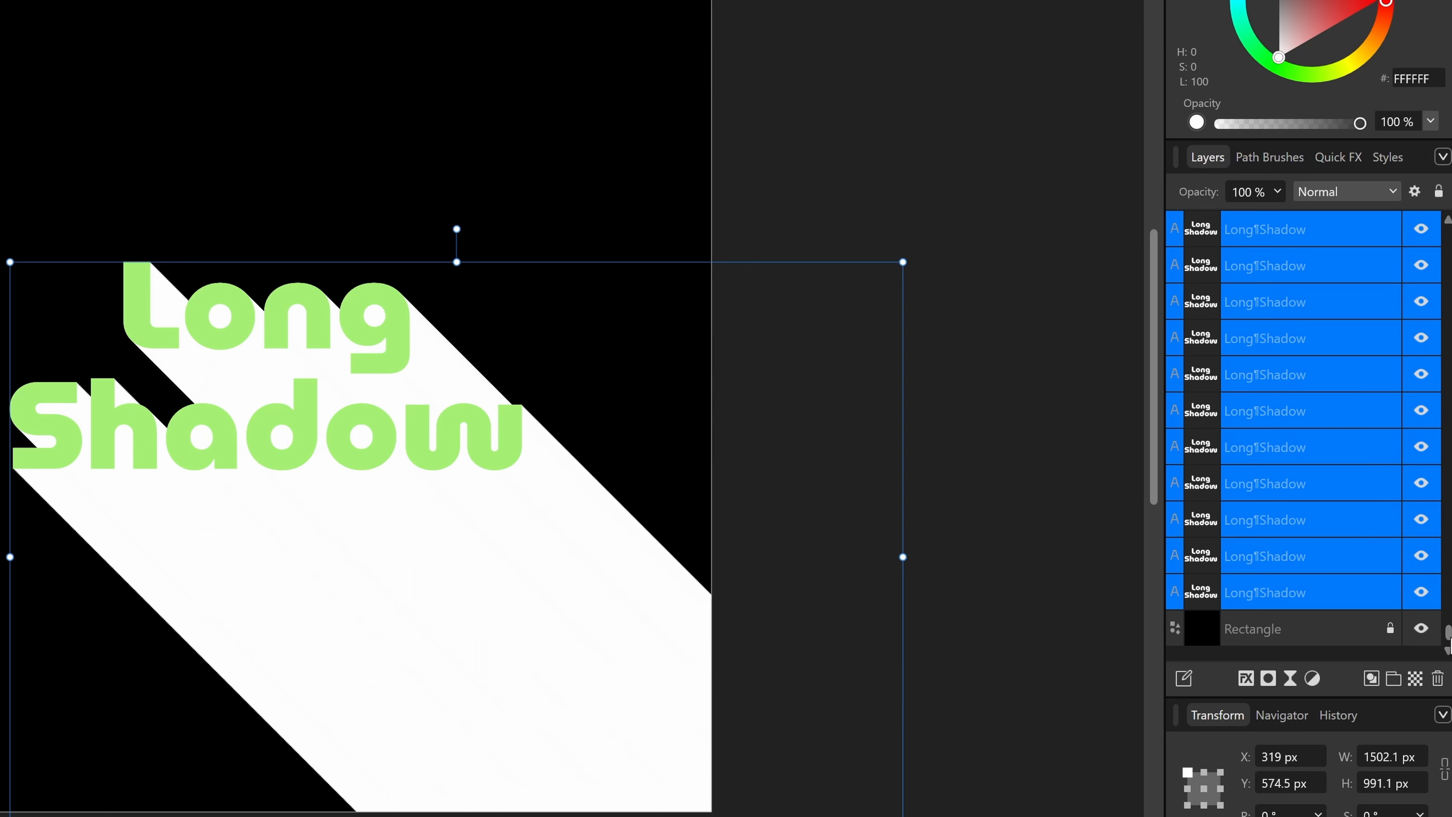
drag(1449, 633, 1449, 238)
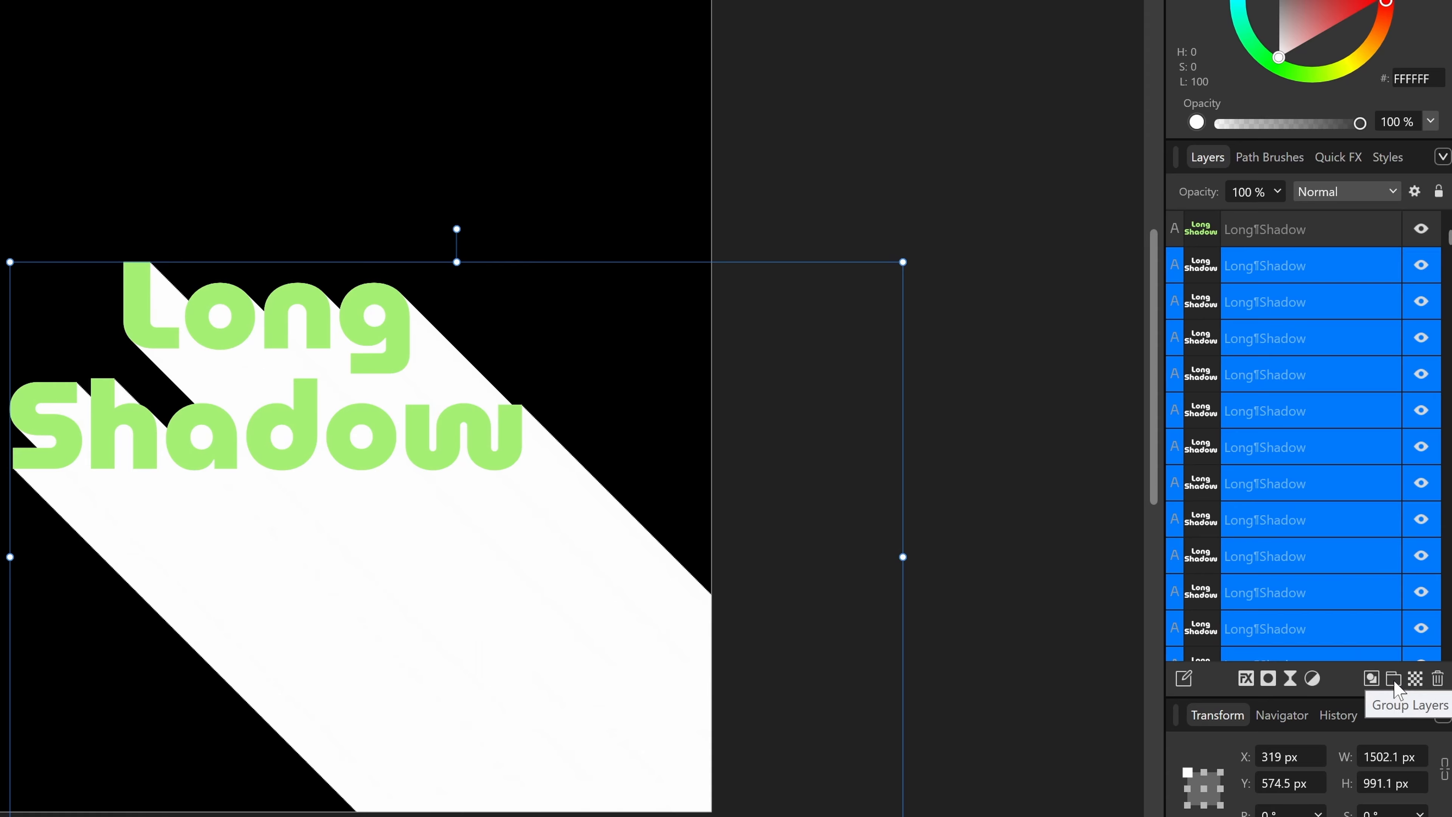
click(1394, 682)
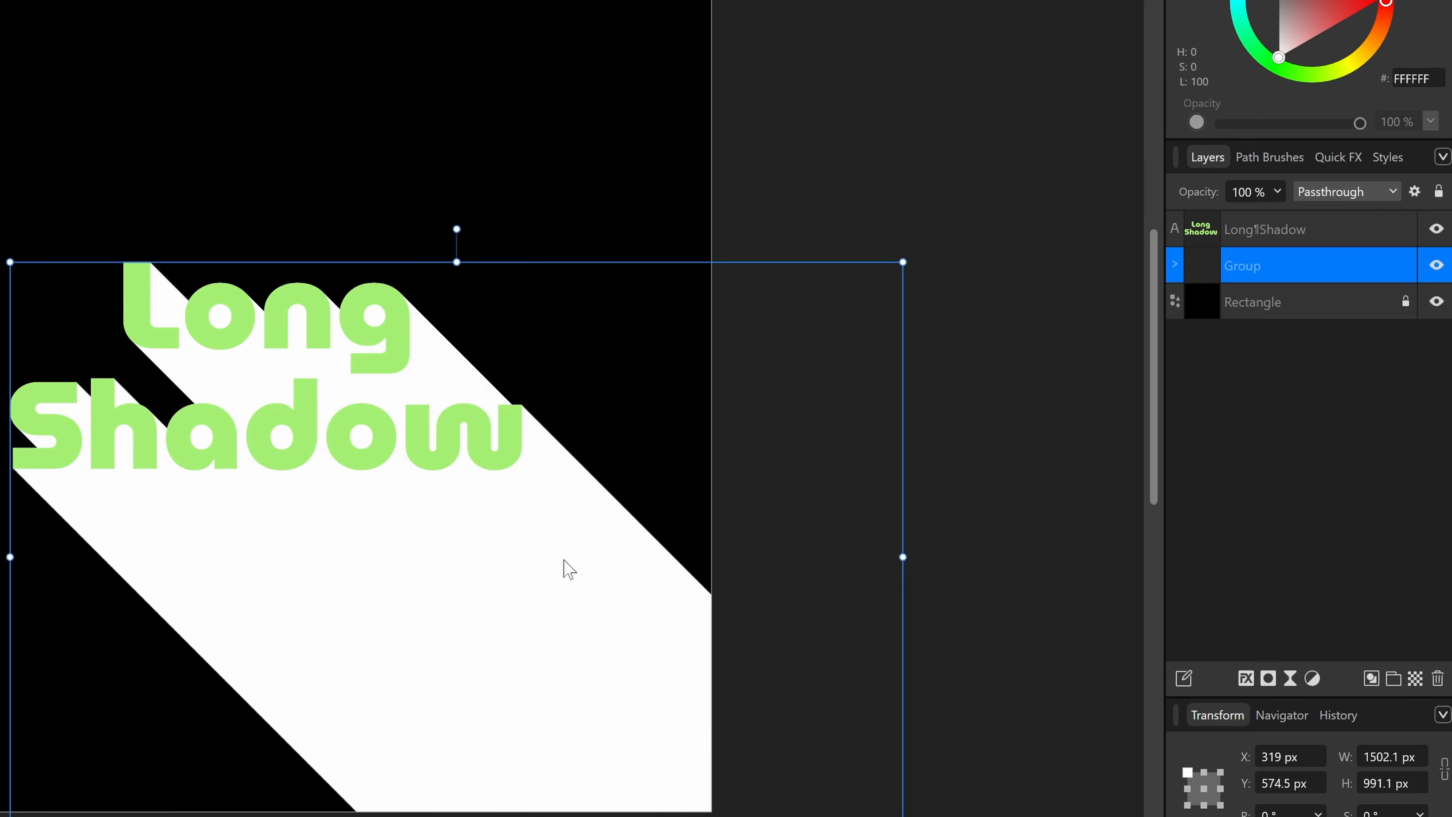
- Try moving the white shadow group up and to the left of the green text, undo both moves and deselect
drag(591, 548, 540, 538)
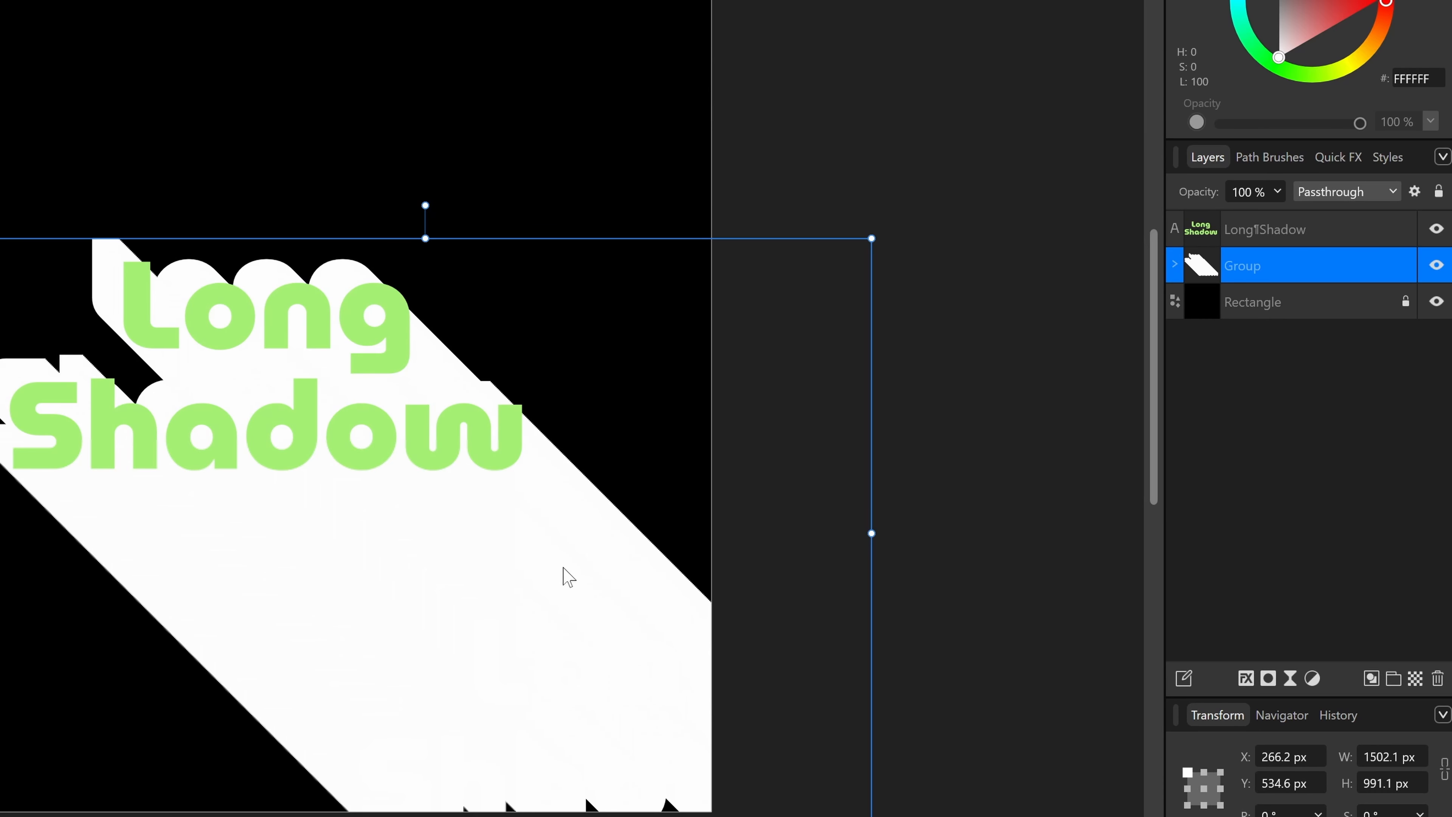
drag(560, 572, 475, 497)
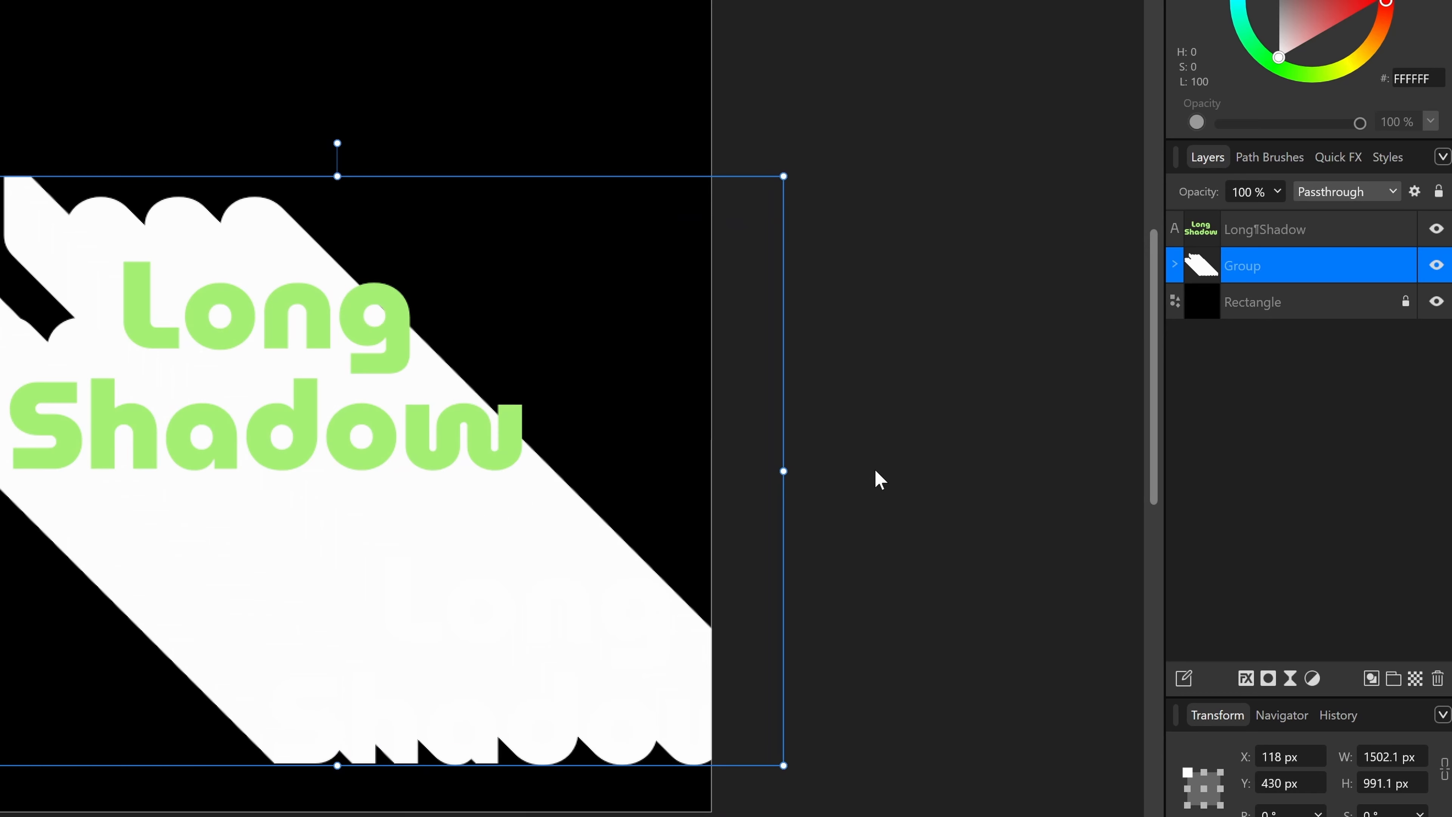
key(ctrl+z)
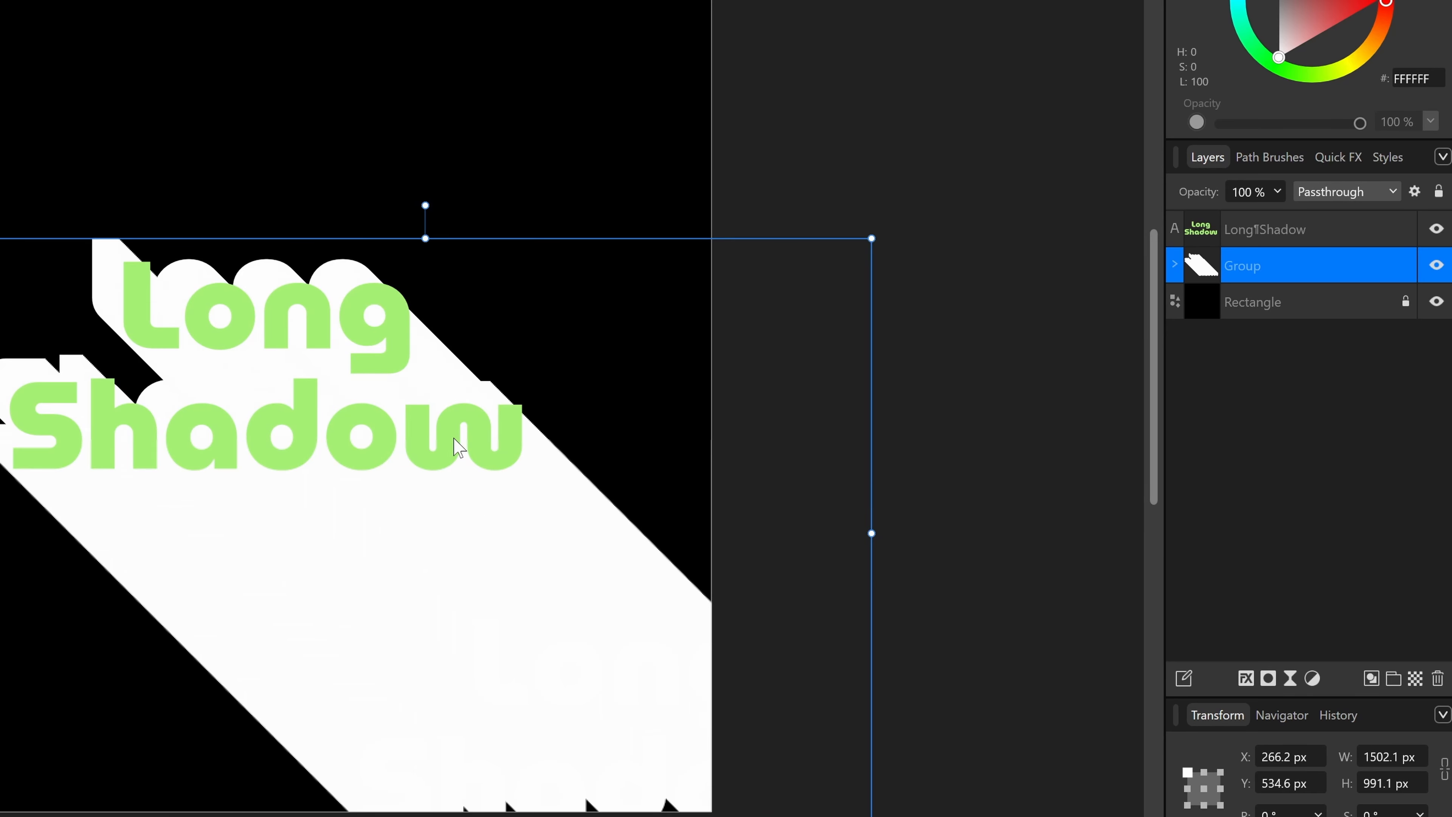
key(ctrl+z)
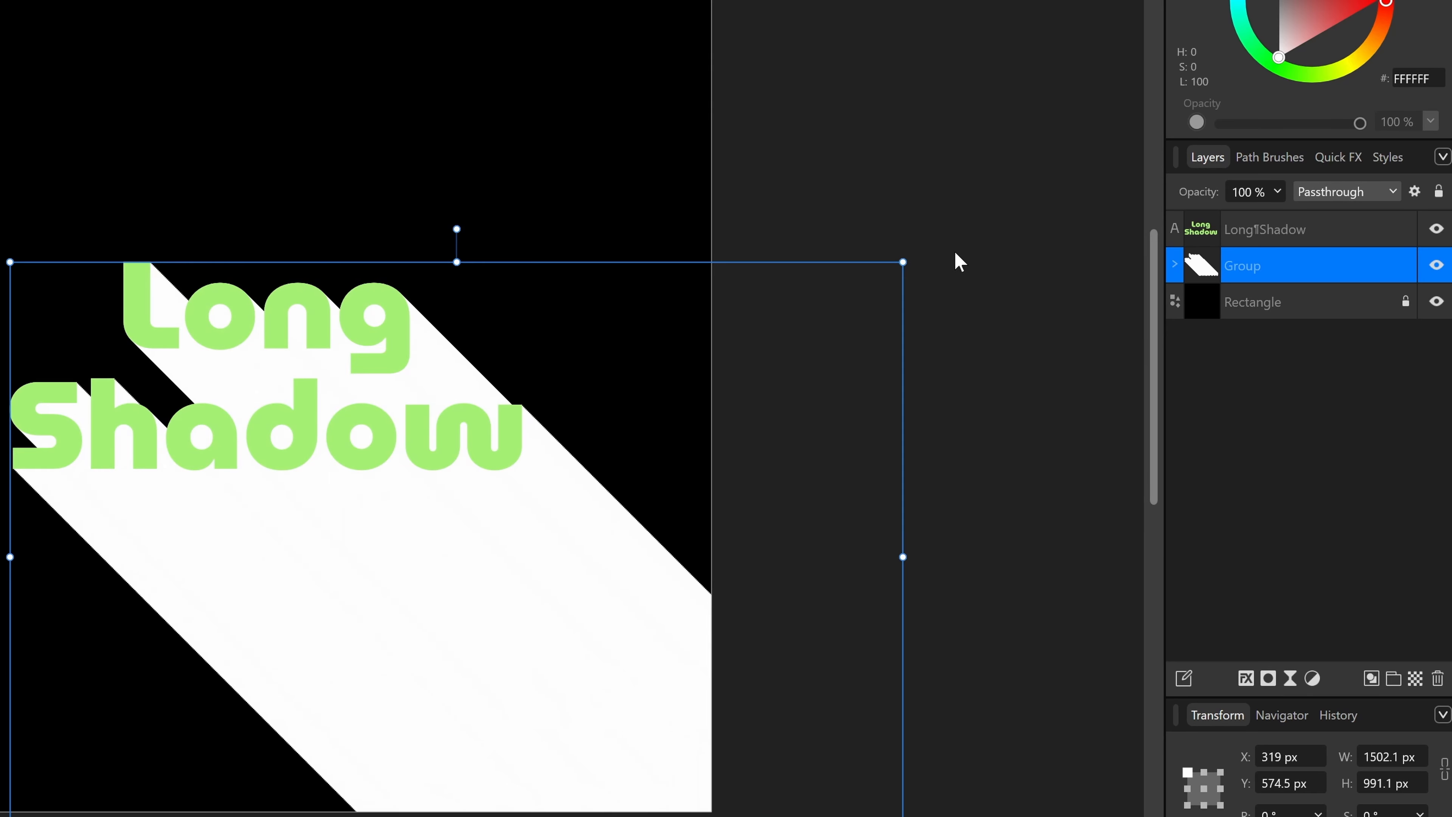
click(747, 389)
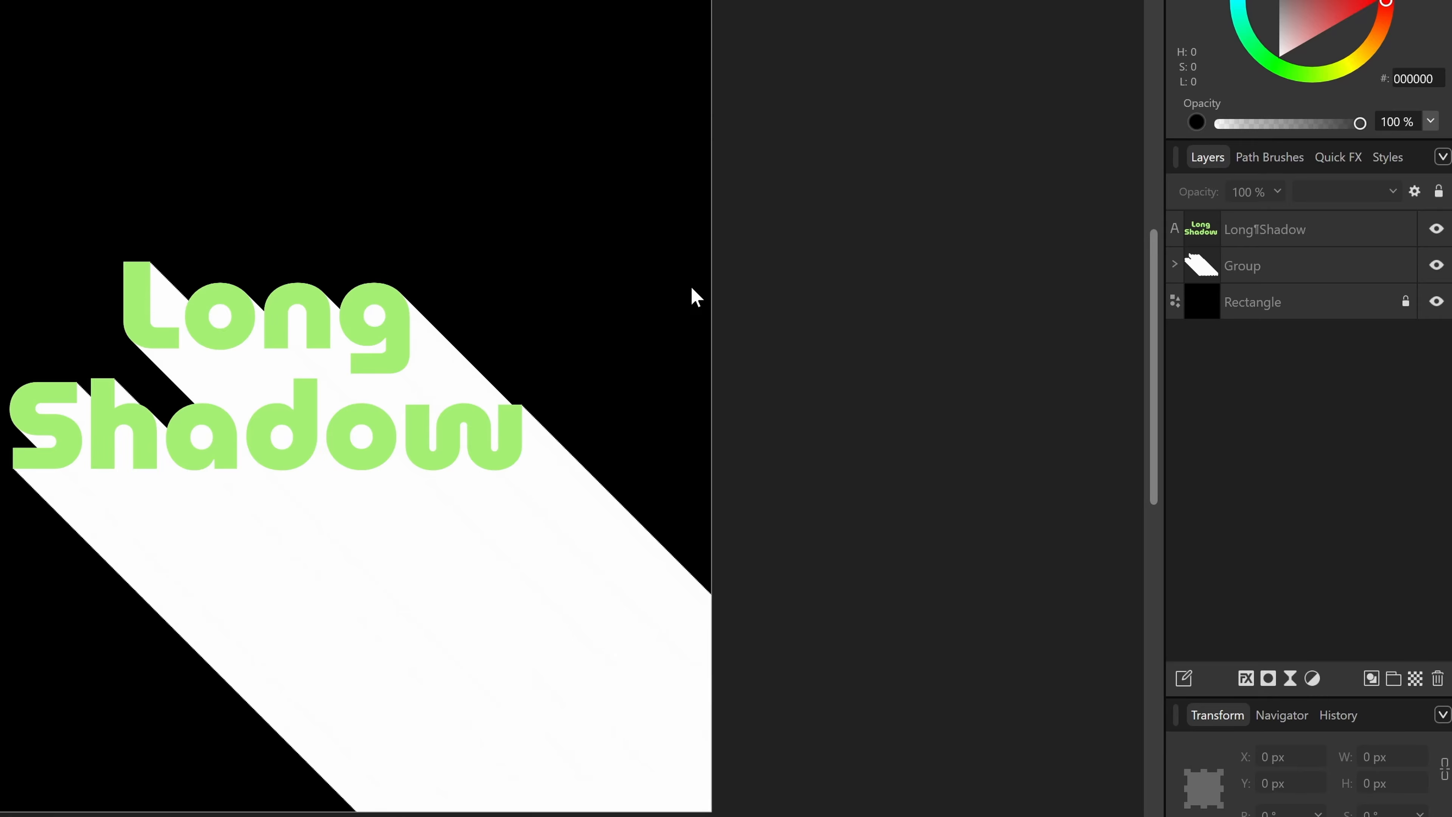
- Try a greyish pink fill (C3A3A3) on the shadow group and return its colour to white (FFFFFF)
click(1312, 275)
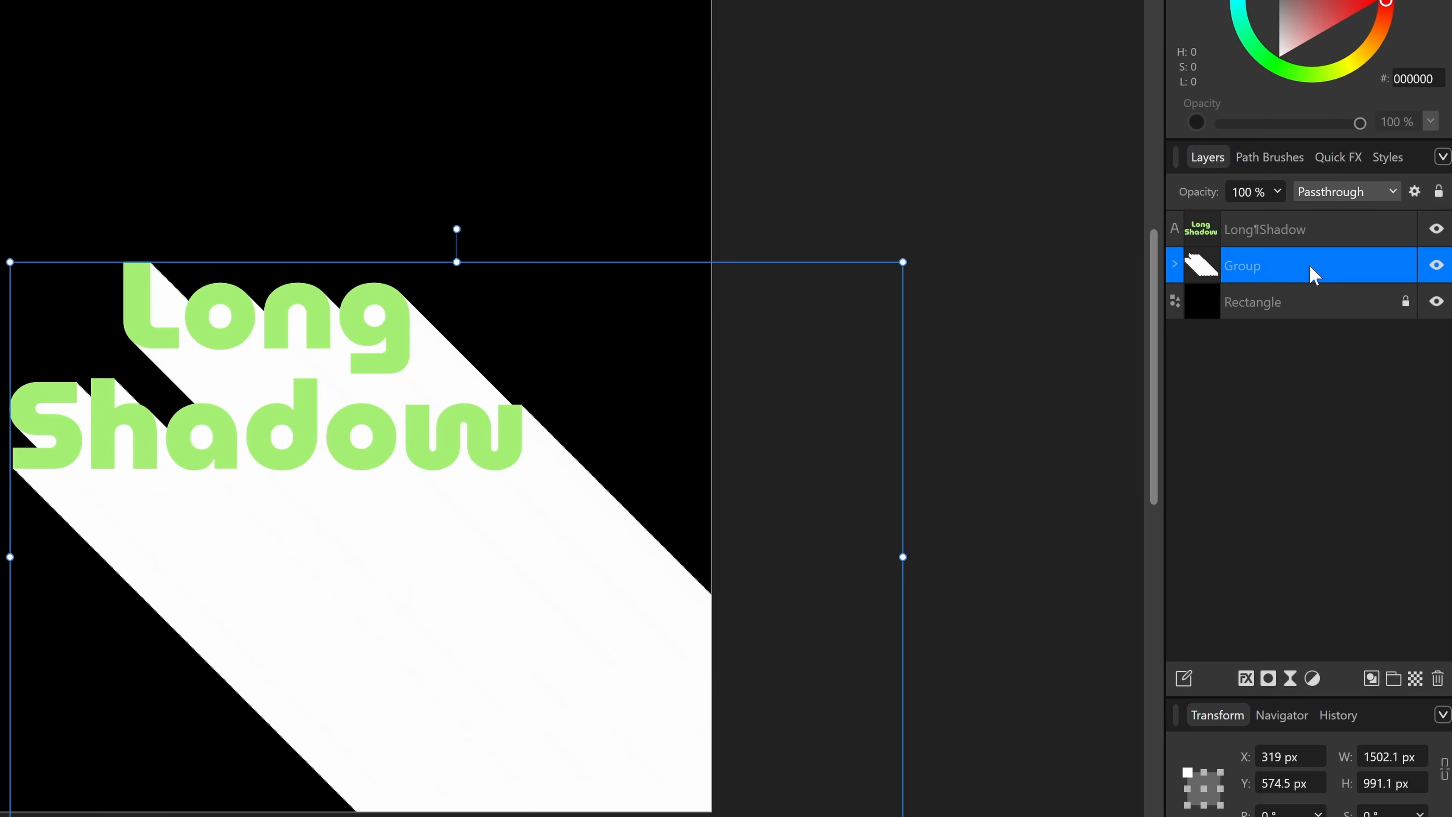
drag(1266, 59, 1227, 81)
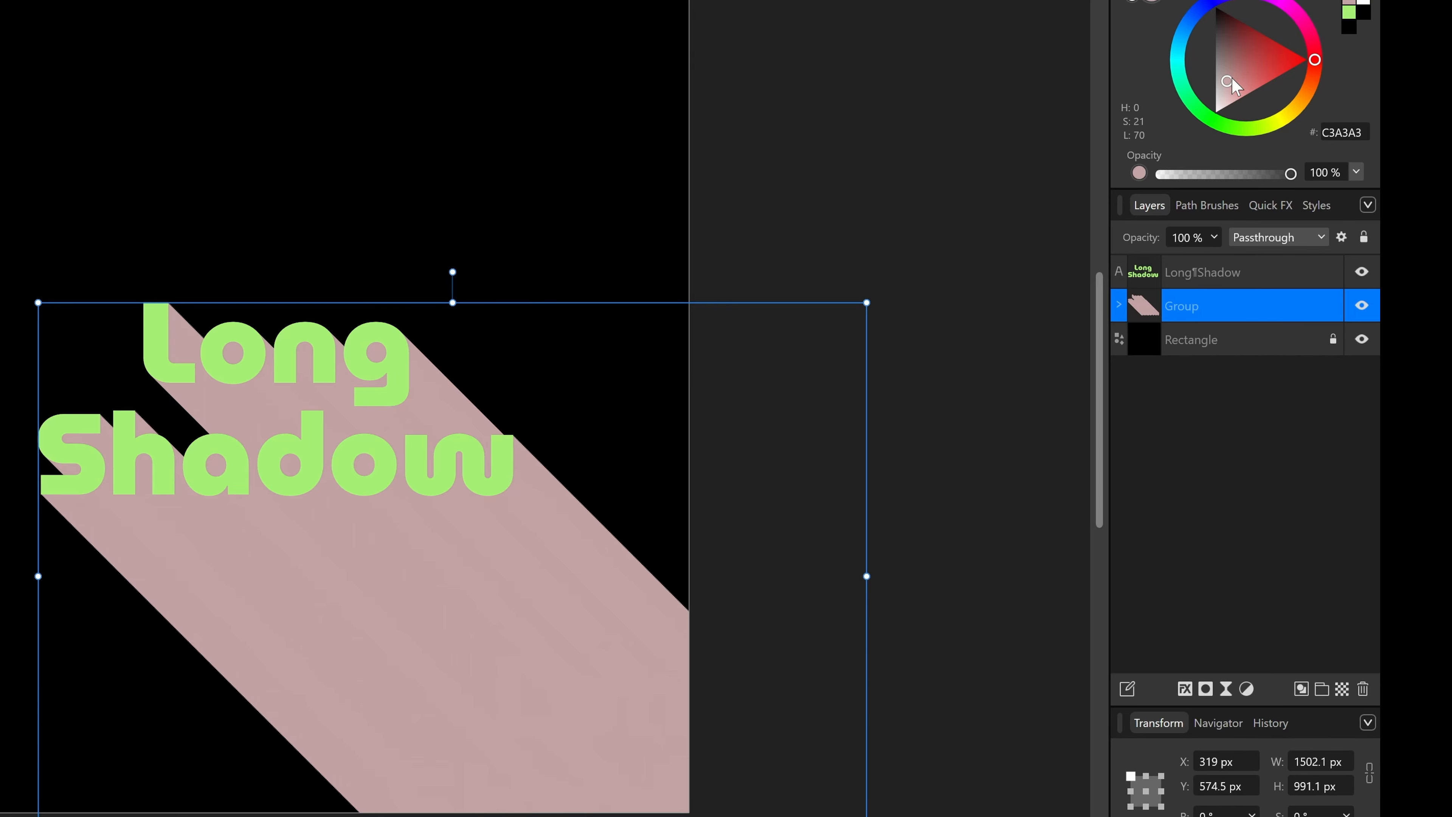
drag(1229, 79, 1208, 144)
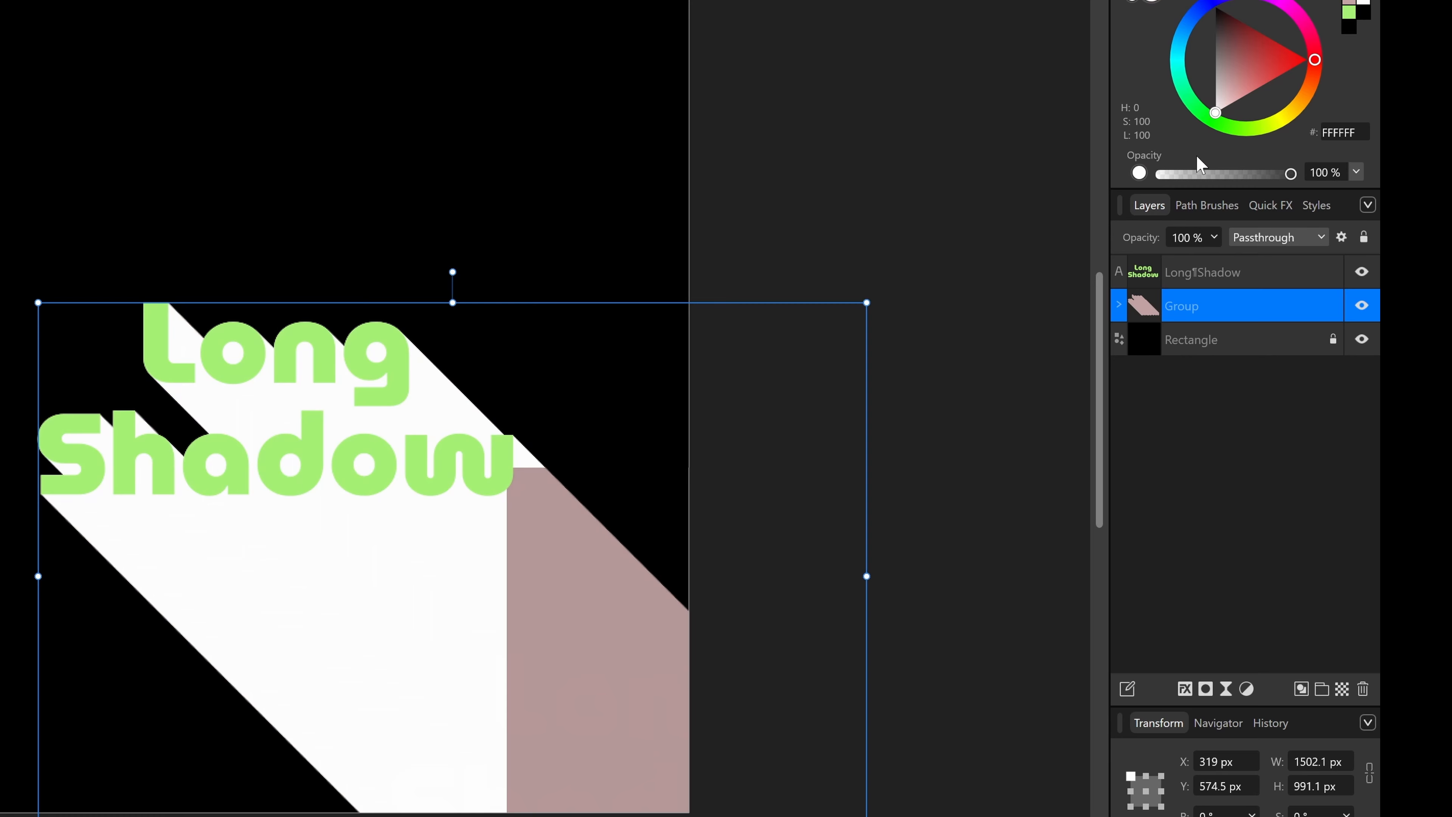
- Rasterize the white shadow group into a single pixel layer
right_click(1240, 306)
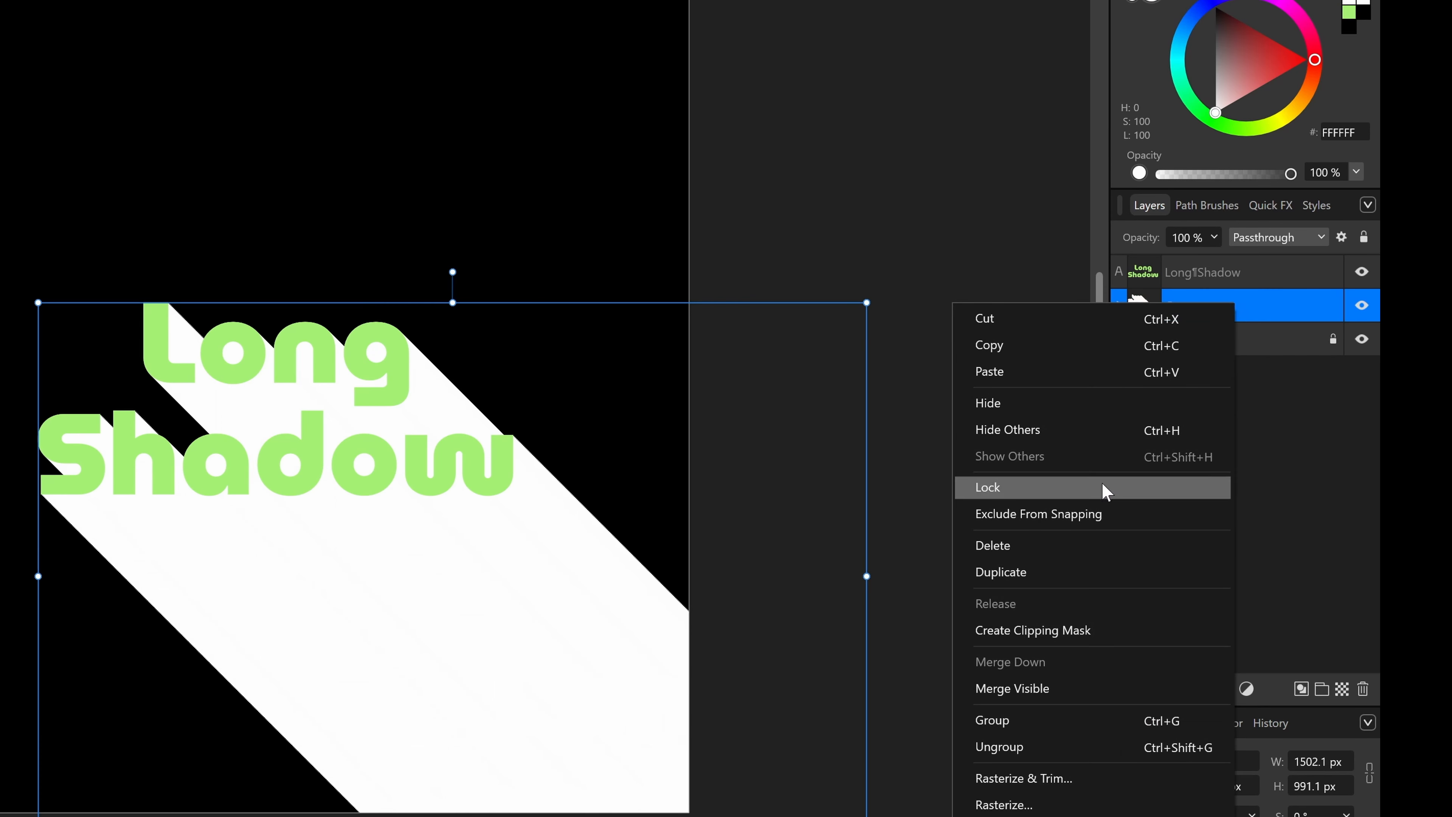
click(1055, 806)
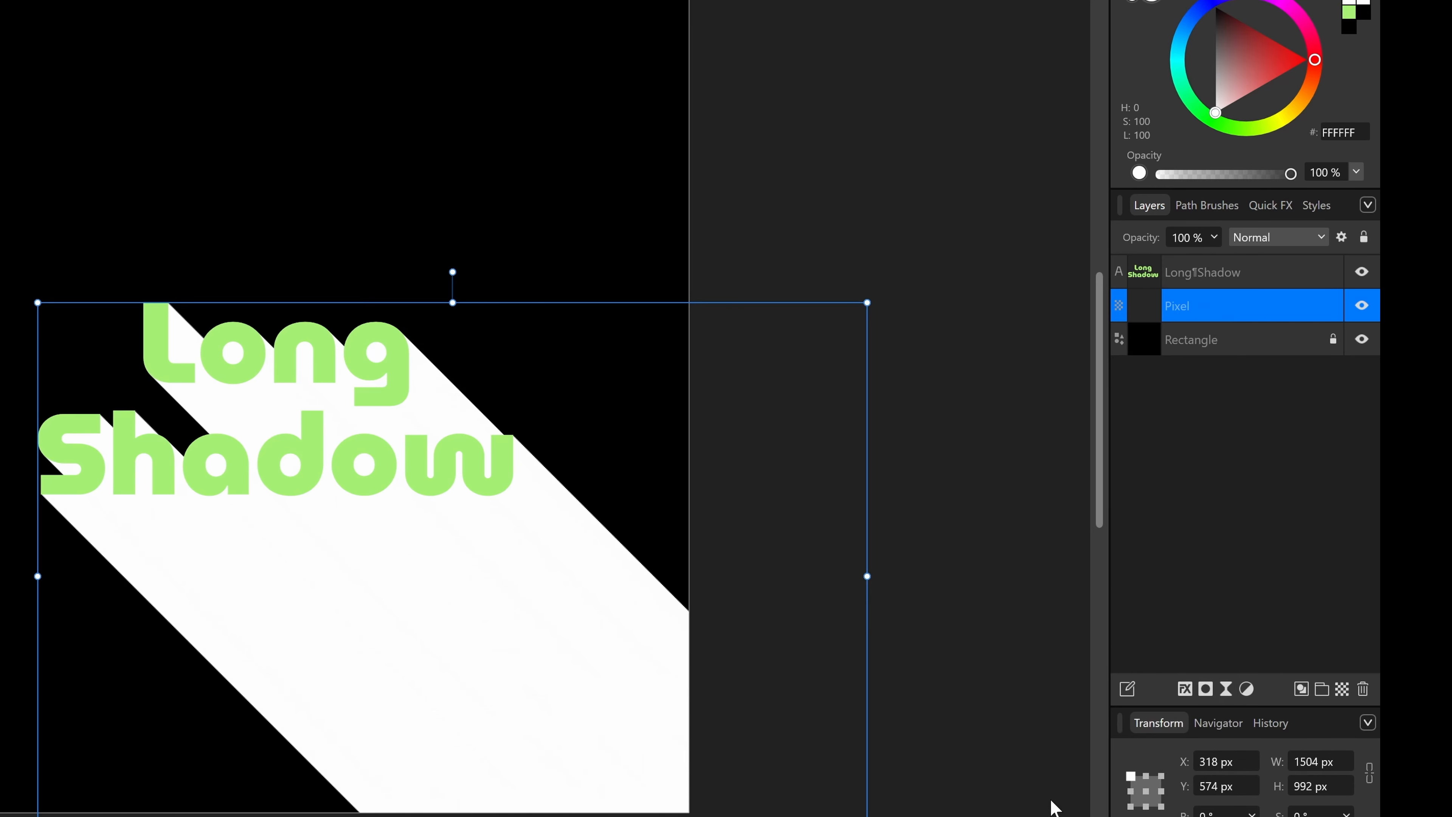
- Try moving the rasterized shadow up and to the left, undo the move and deselect it
drag(536, 581, 357, 395)
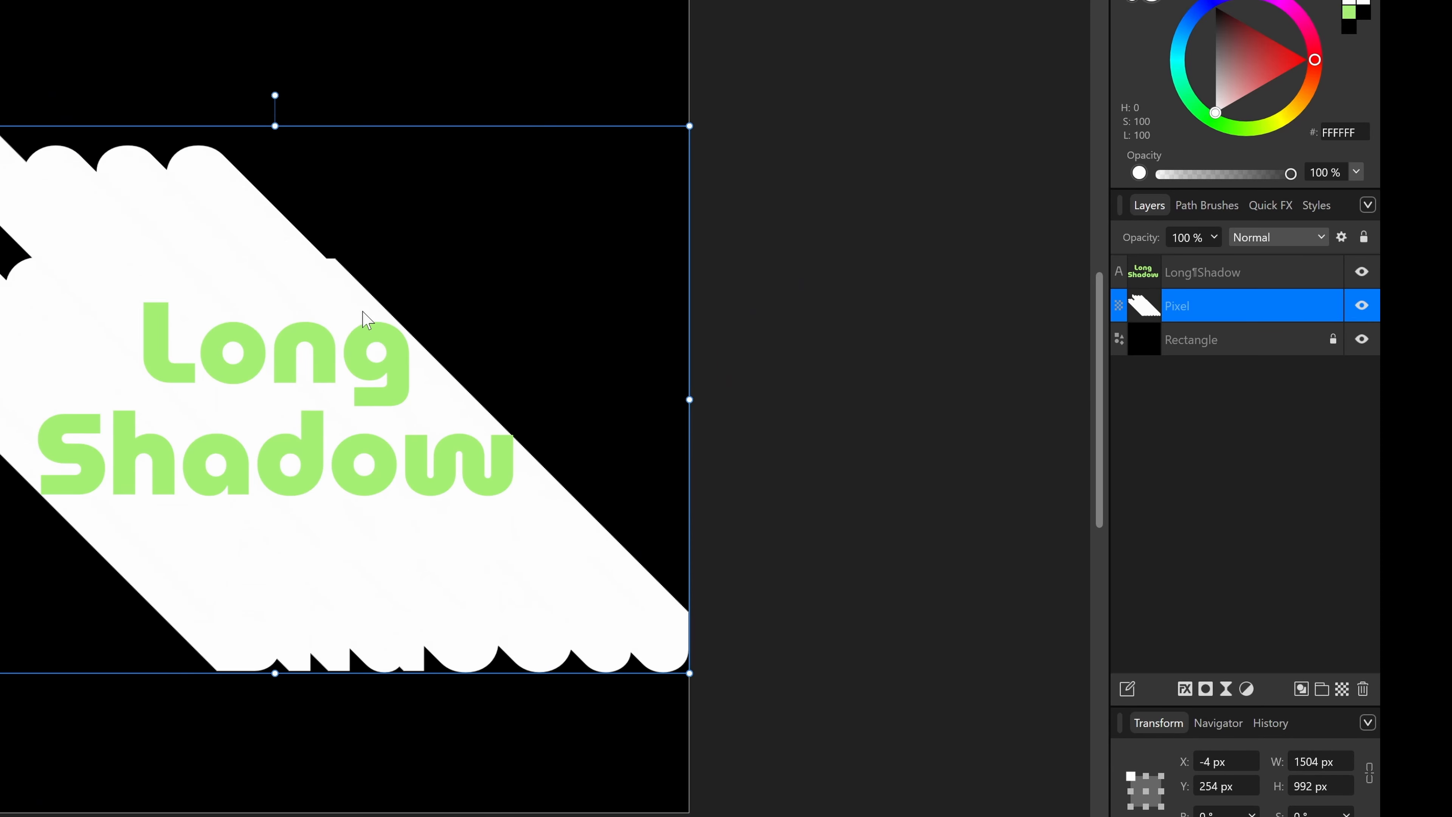
key(ctrl+z)
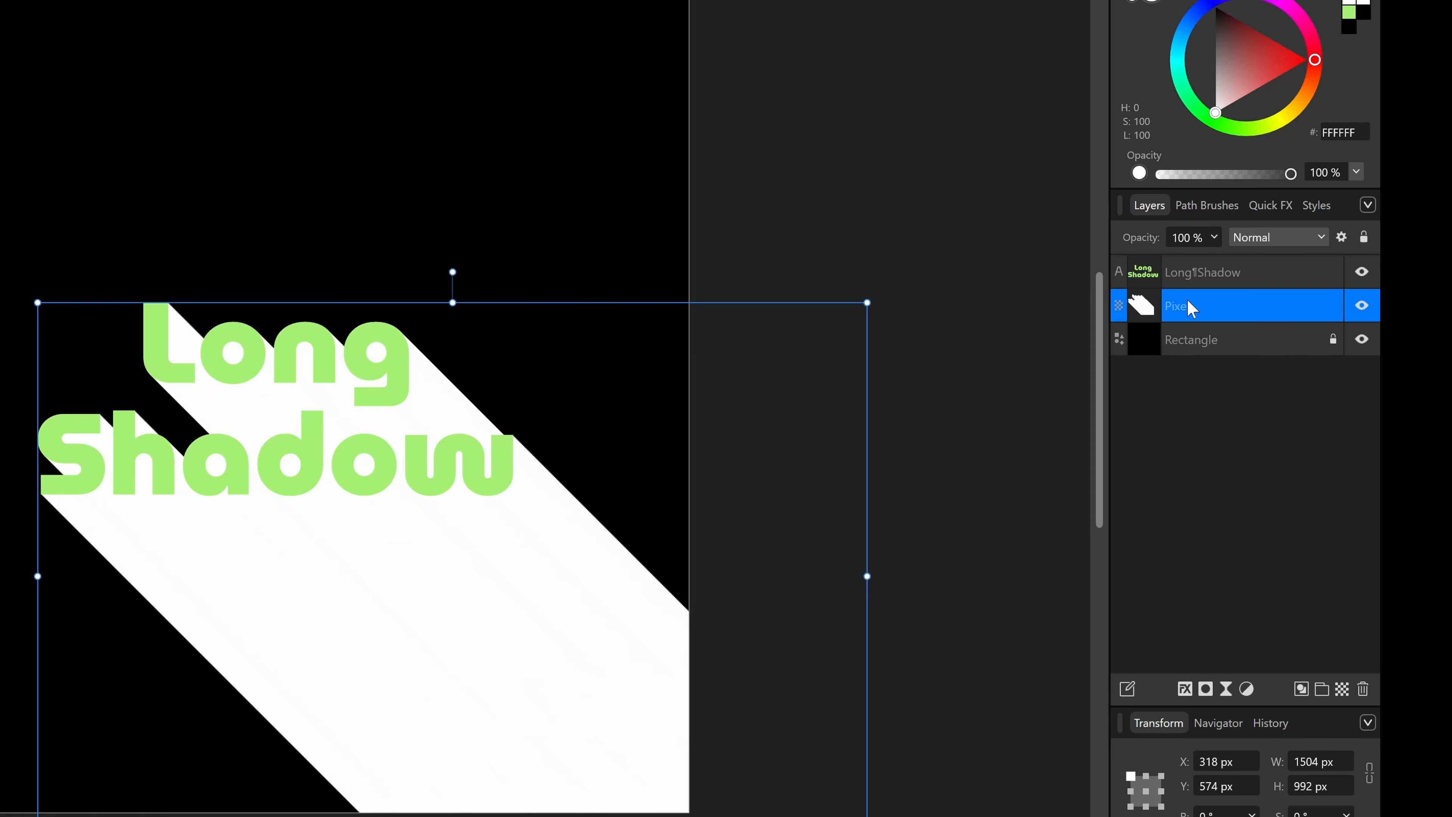
click(1024, 349)
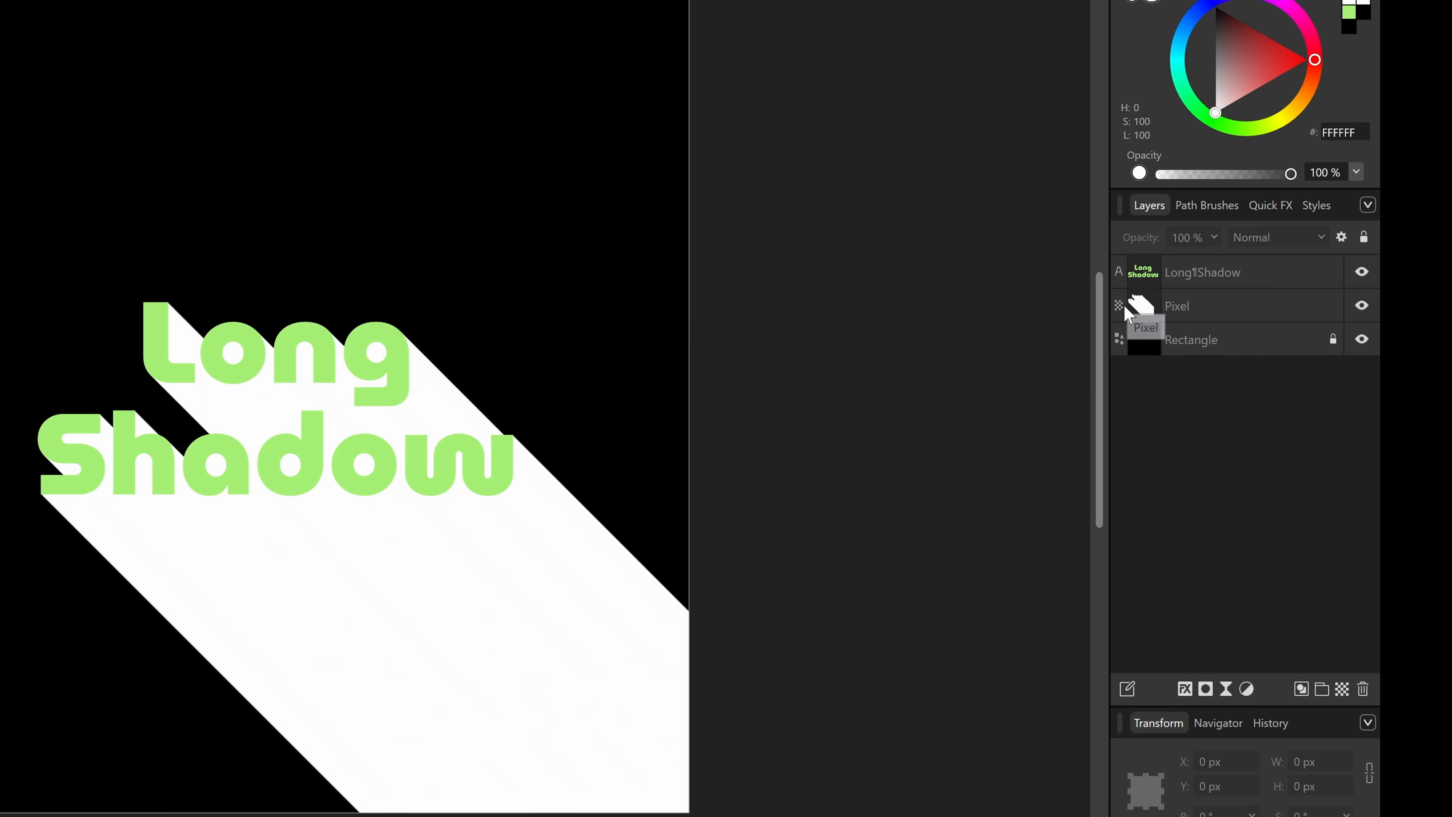
- Select the rasterized shadow layer and try to recolour it by picking a different fill colour
click(1182, 316)
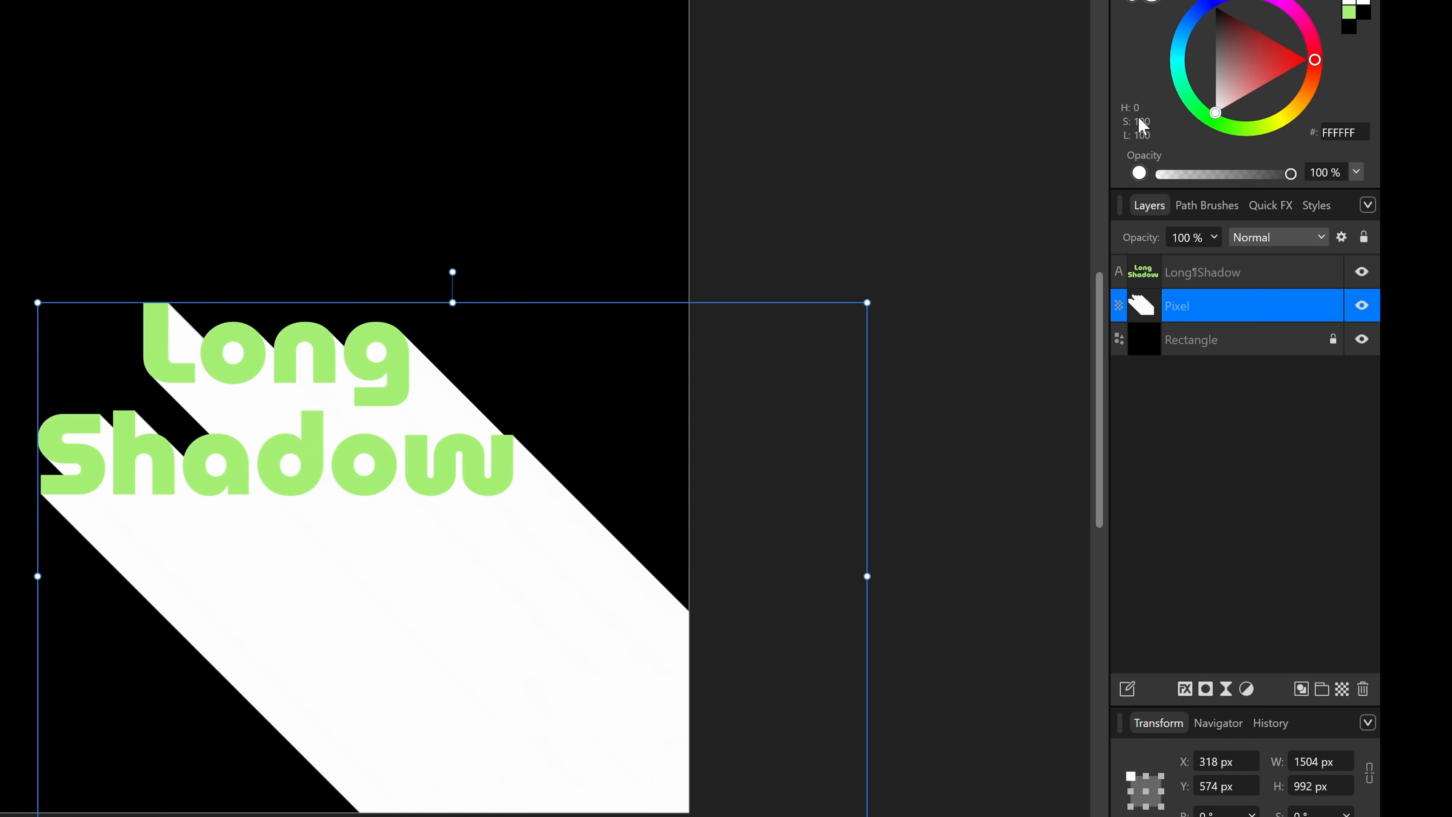
mouse_move(1233, 85)
mouse_down()
mouse_move(1248, 74)
mouse_move(1223, 108)
mouse_move(1243, 55)
mouse_move(1255, 62)
mouse_move(1227, 123)
mouse_up()
click(603, 517)
click(558, 573)
click(1238, 67)
mouse_move(1233, 61)
mouse_down()
mouse_move(1245, 44)
mouse_move(1263, 76)
mouse_move(1197, 131)
mouse_up()
- Add a Color Overlay layer effect to the rasterized shadow and set the overlay colour to red (FB3333)
click(1184, 689)
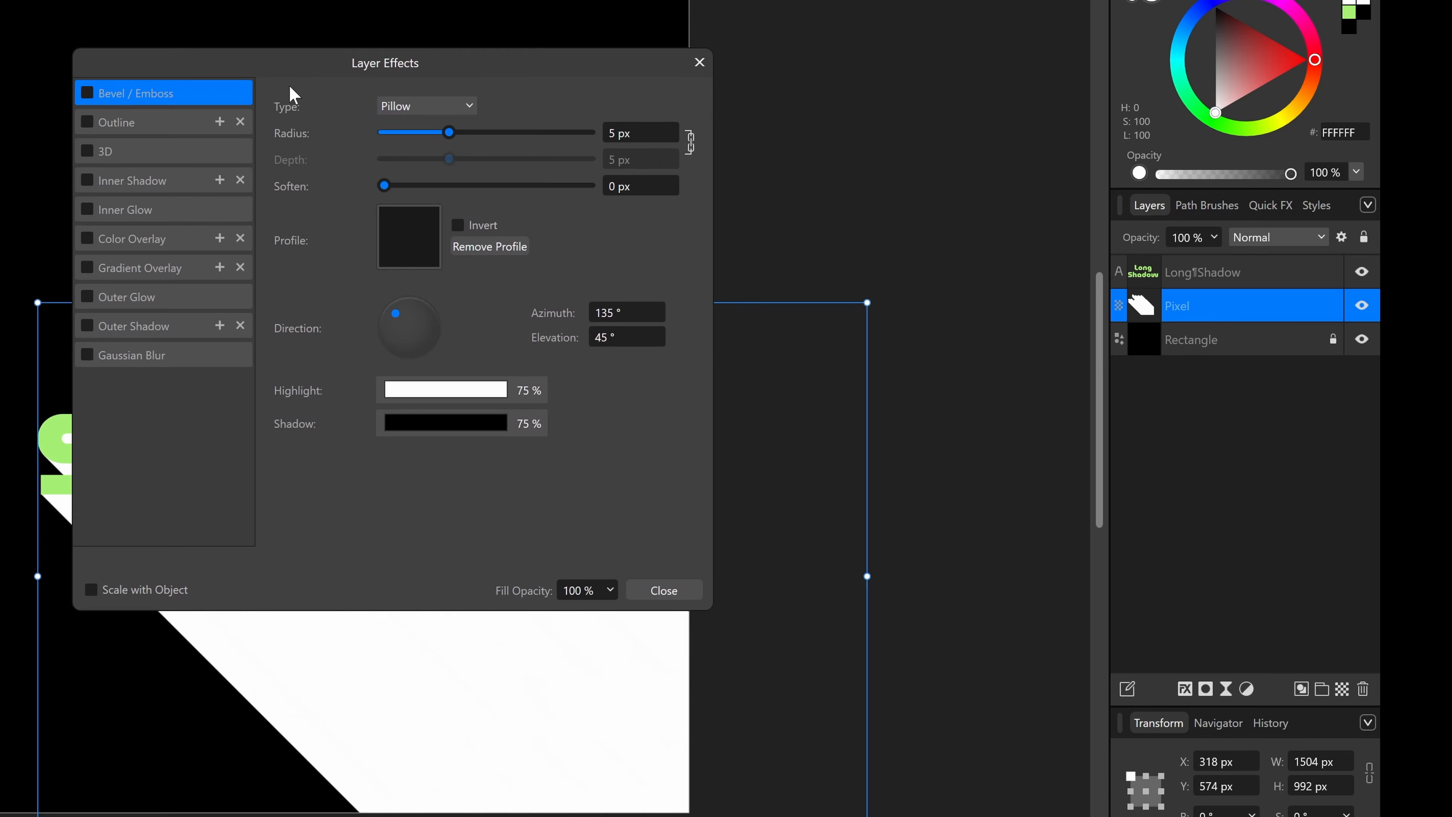
drag(329, 67, 935, 8)
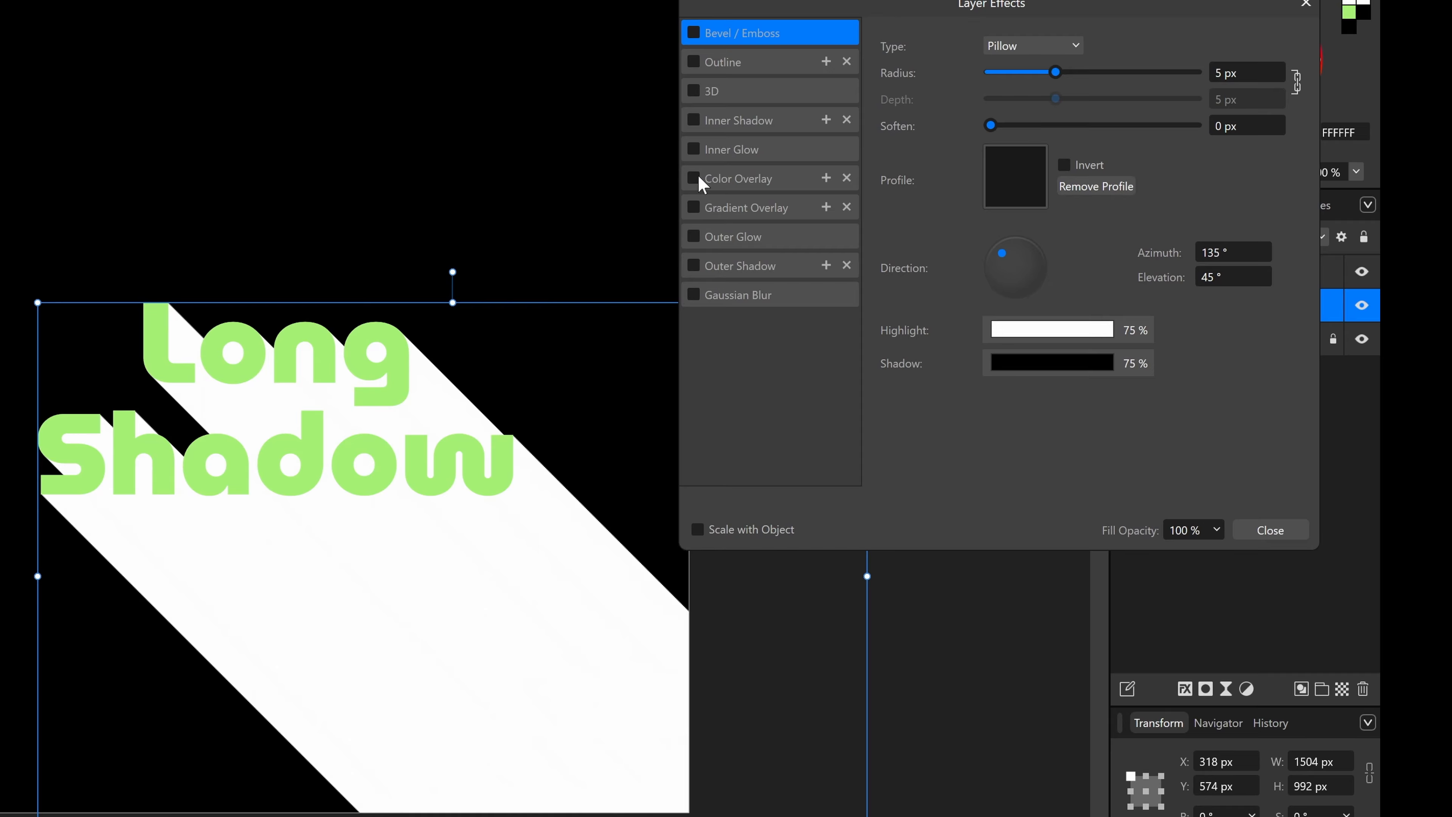
click(715, 182)
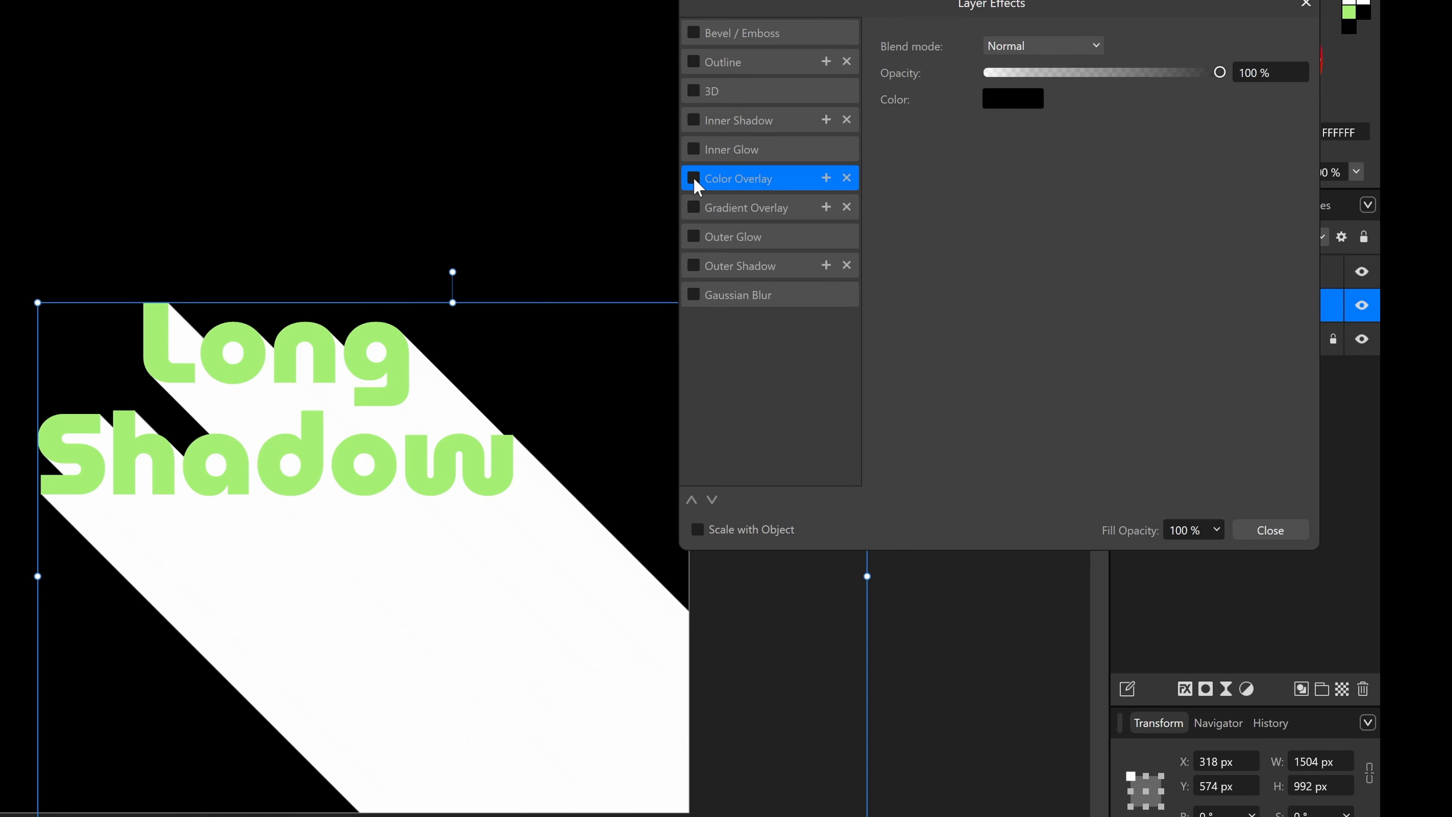
click(693, 177)
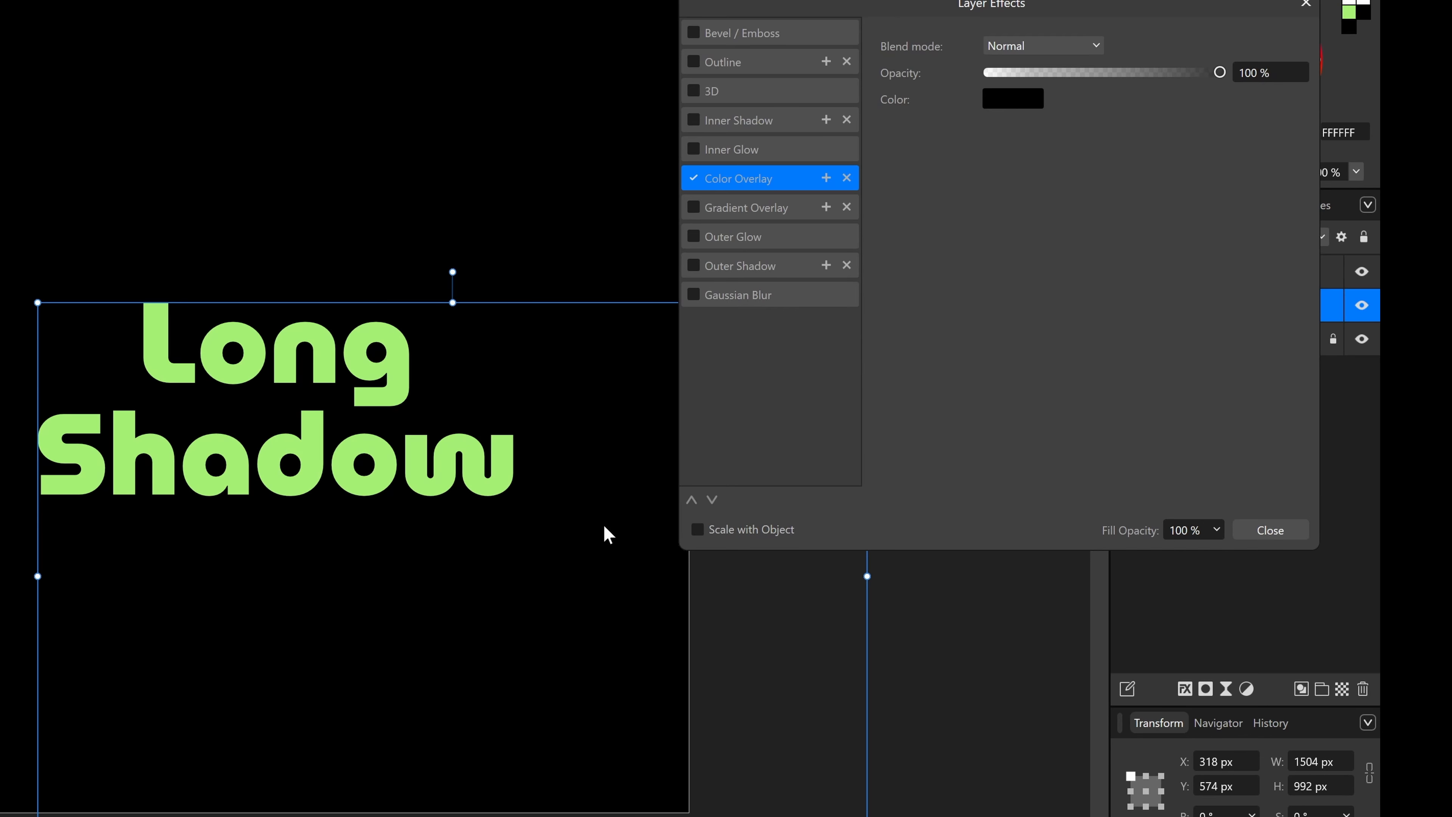
click(1001, 108)
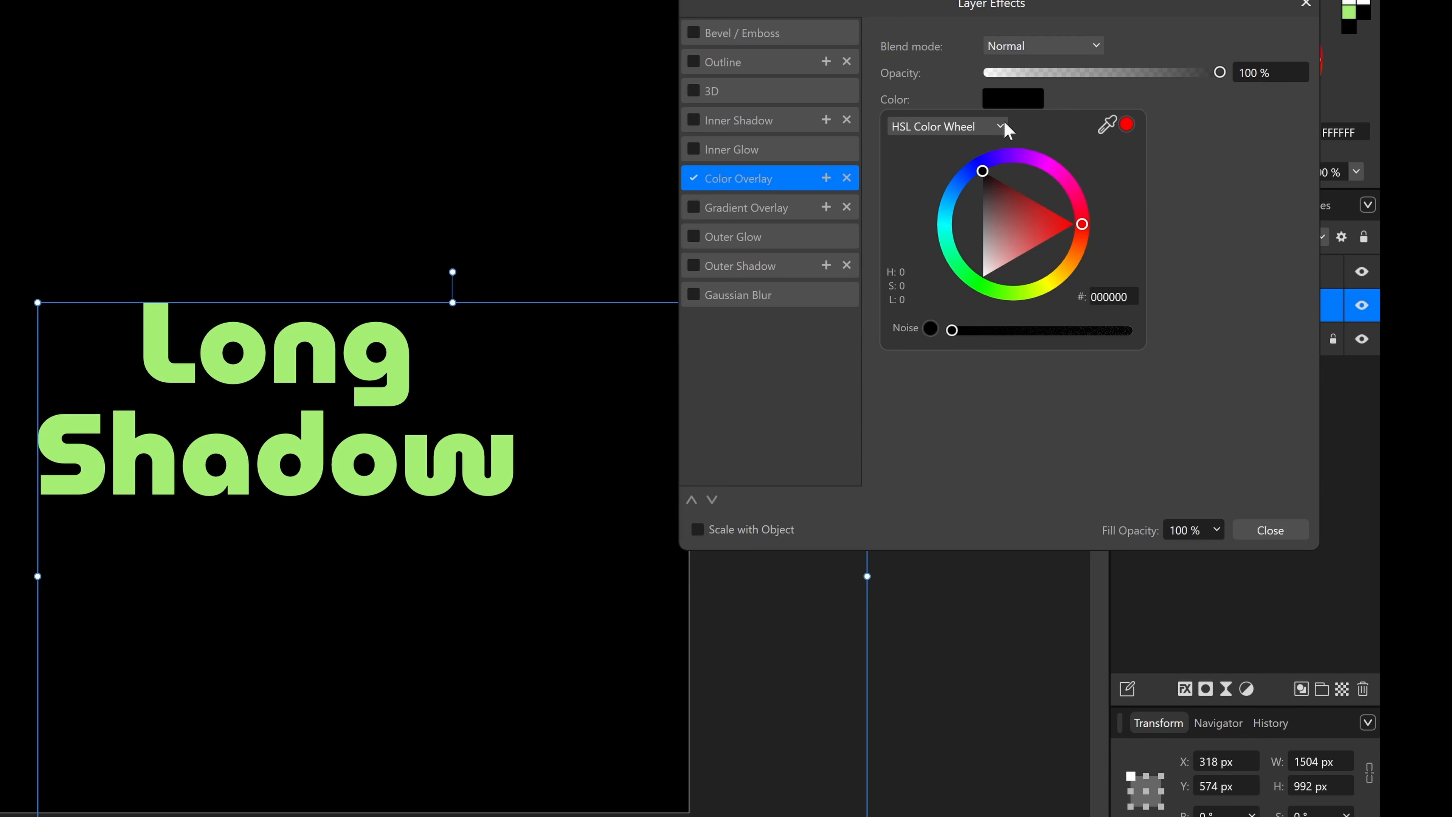
drag(1033, 217, 1054, 232)
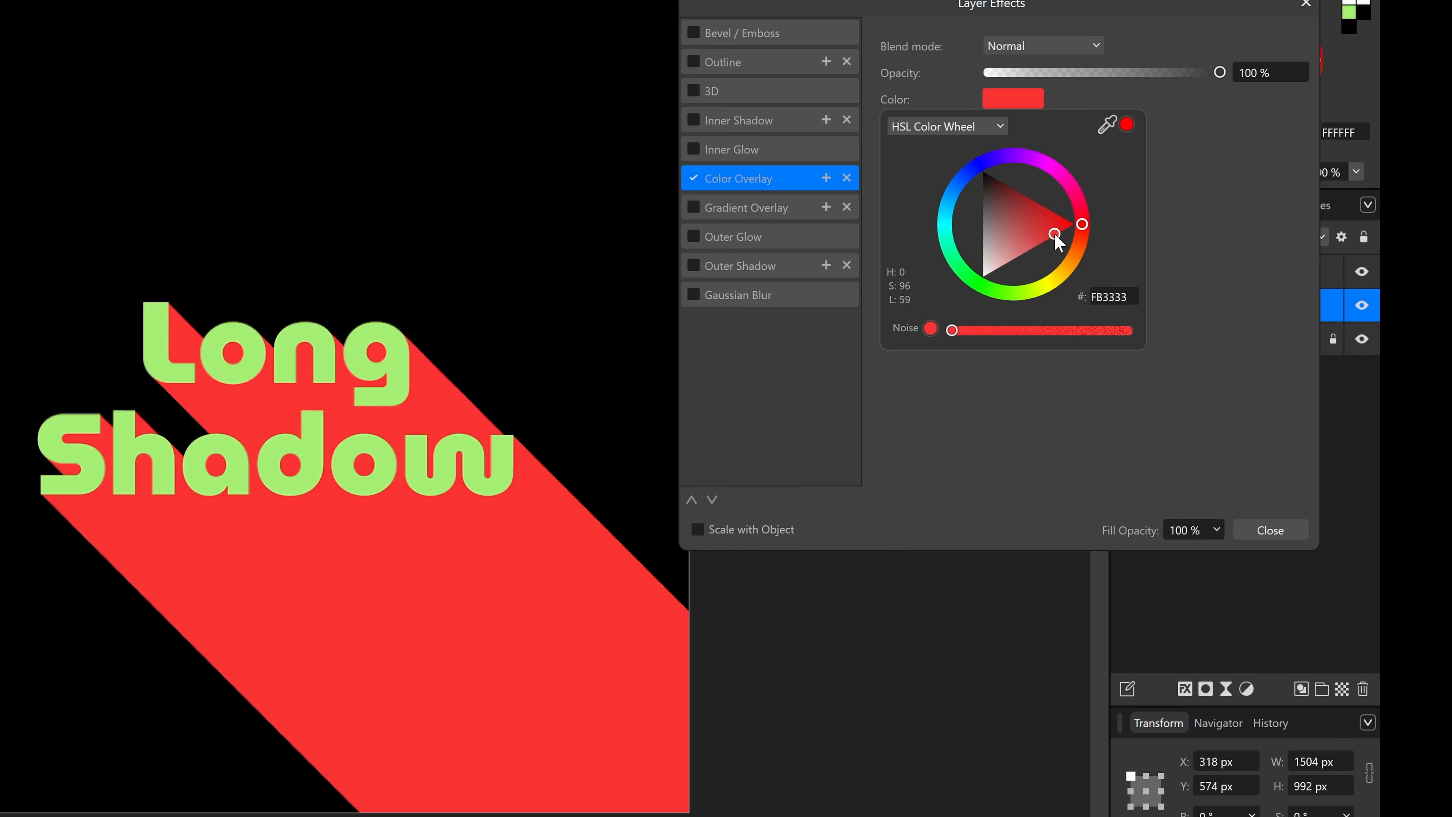
- Try a linear Gradient Overlay on the shadow in place of the Color Overlay, undo it and re-enable the Color Overlay
click(693, 179)
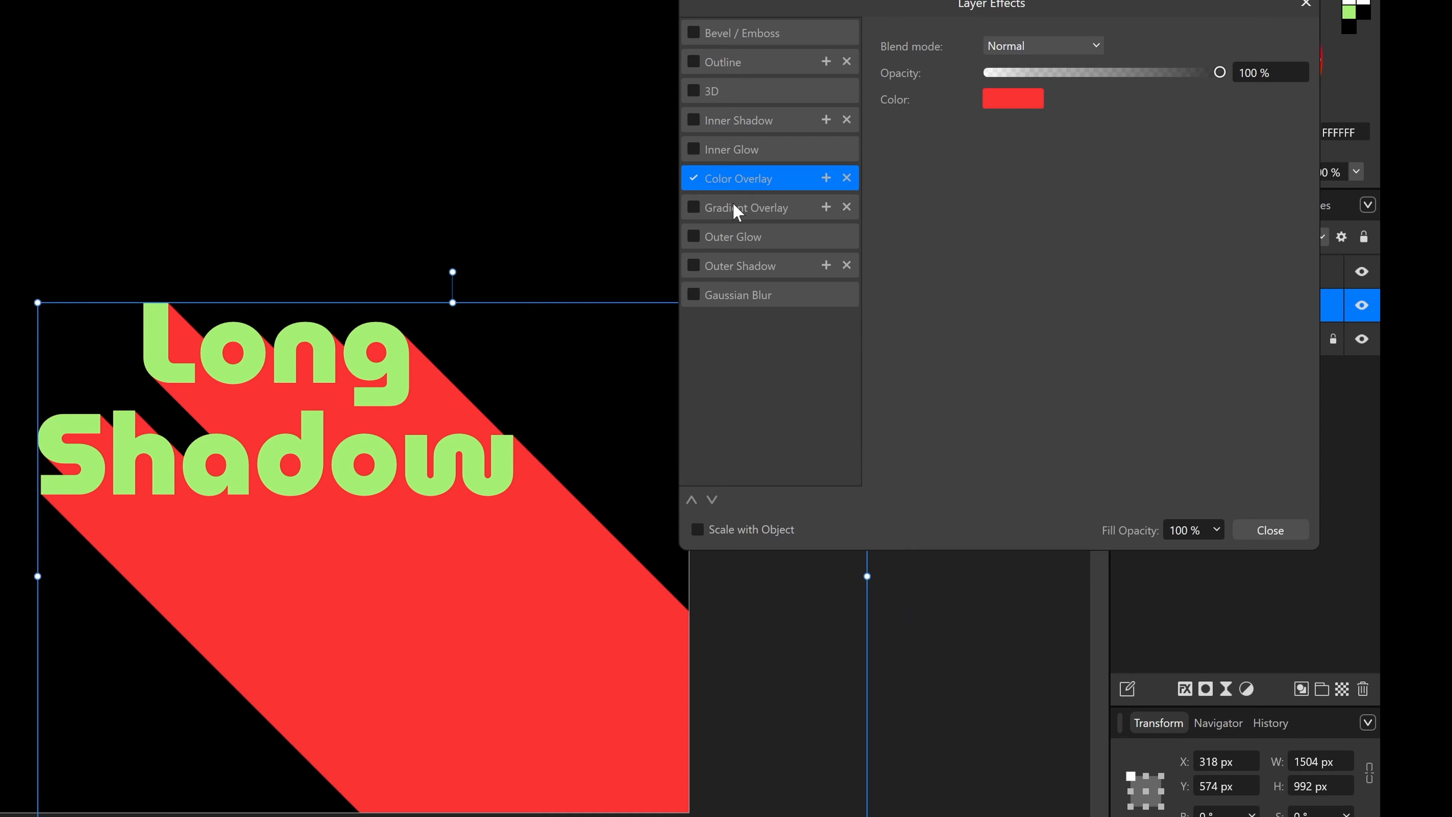
click(735, 207)
click(693, 178)
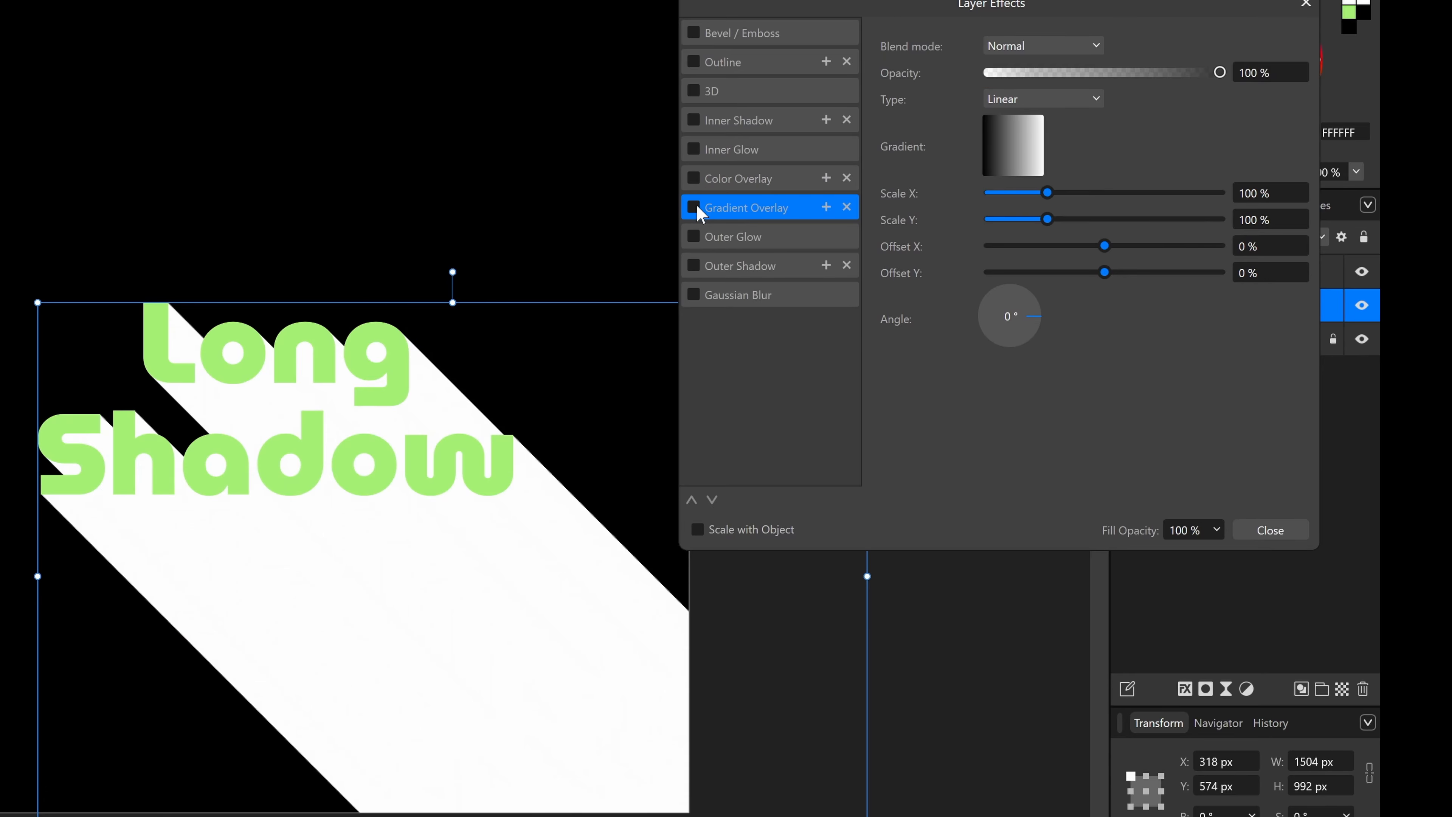
click(693, 206)
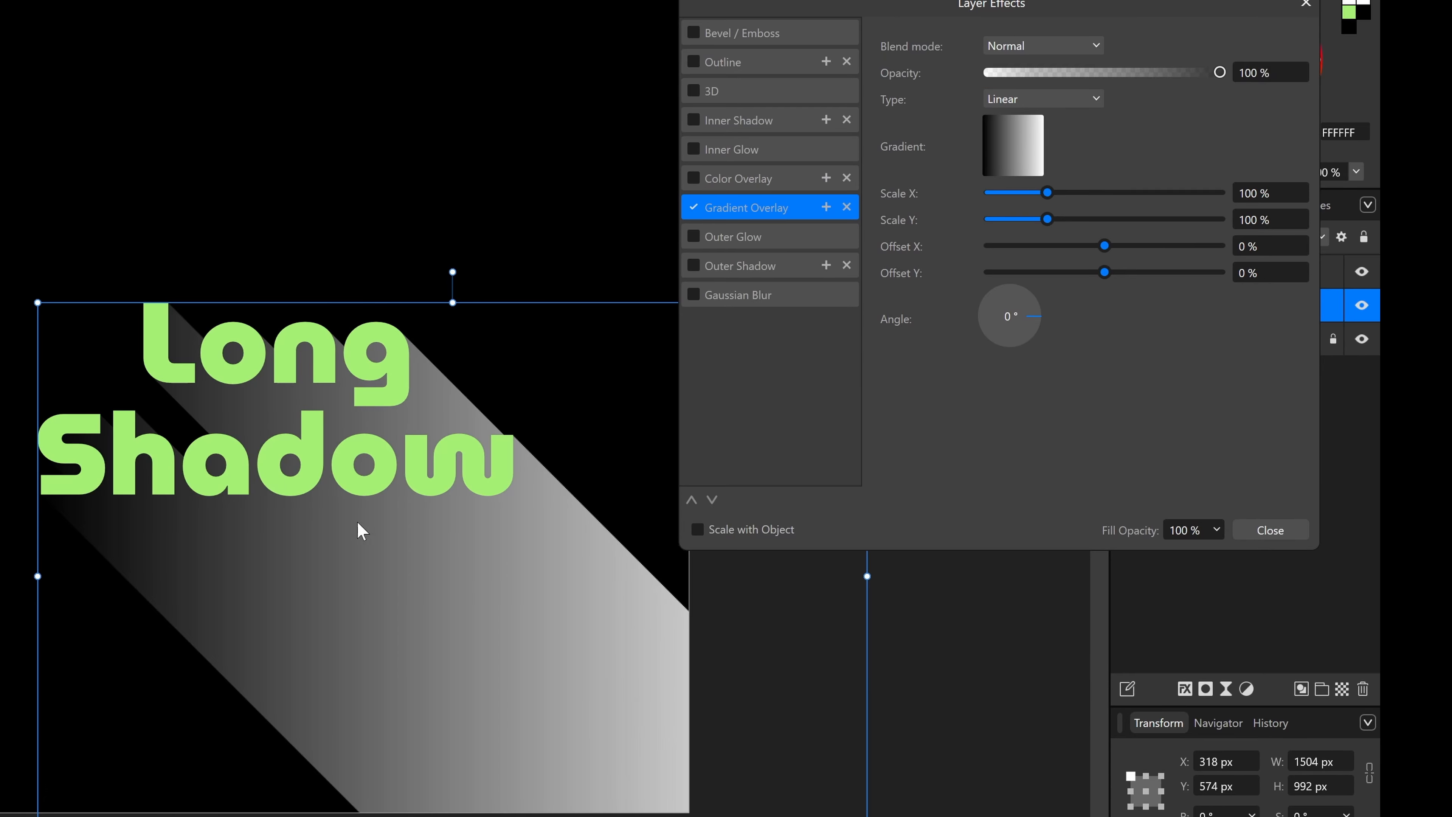
key(ctrl+z)
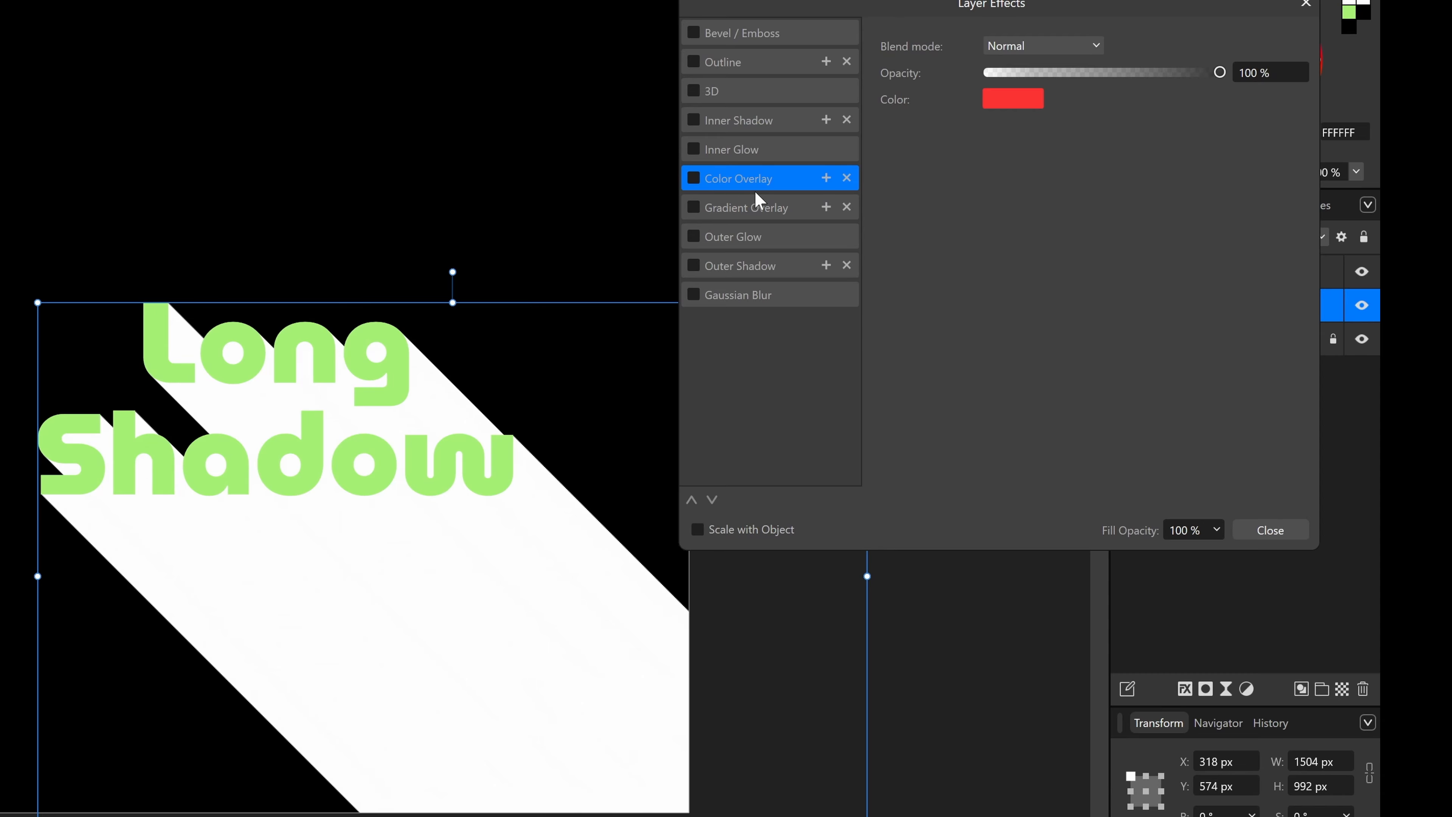
click(694, 178)
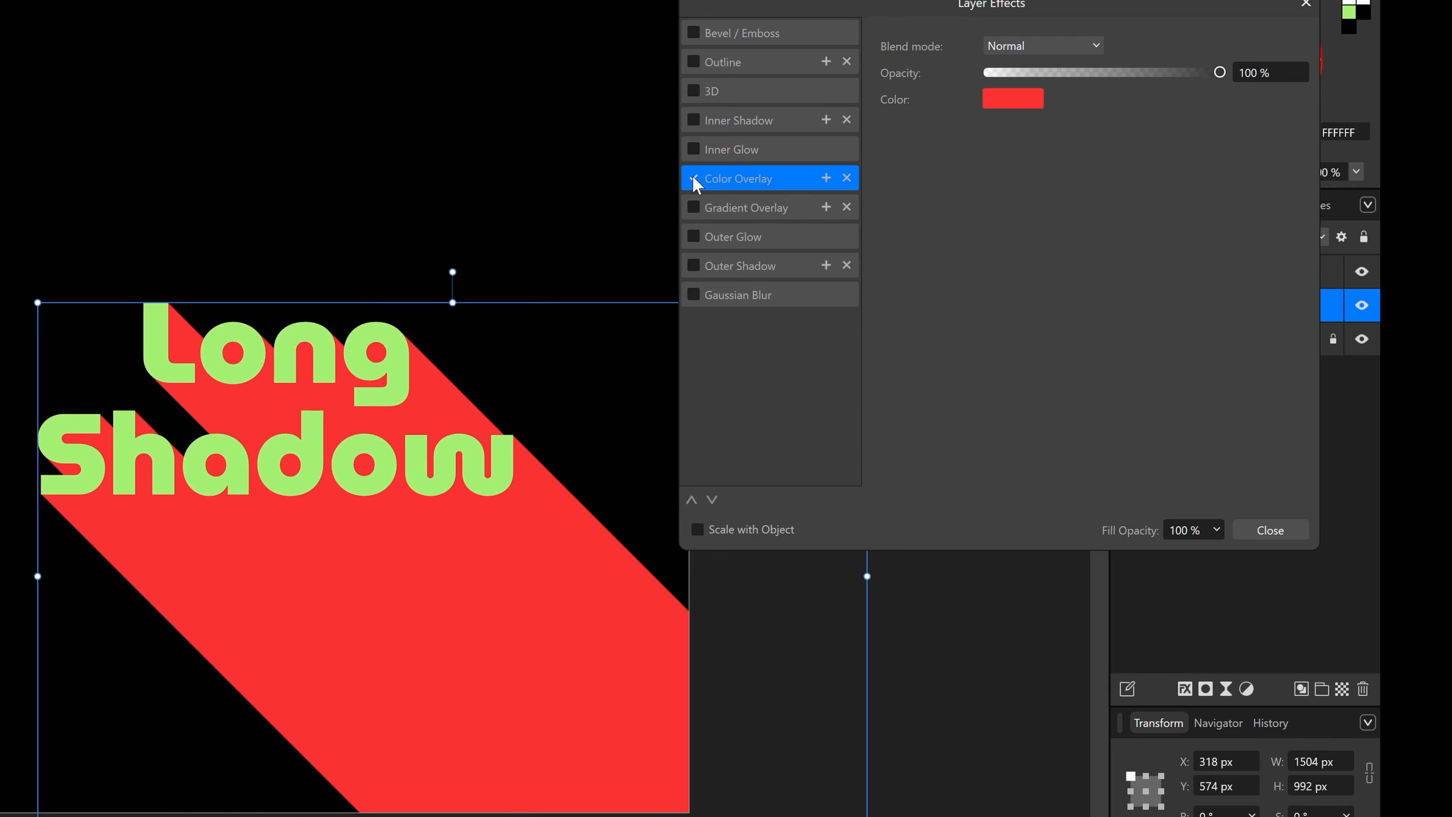
- Set the shadow's Color Overlay colour to the blue 2E31AC
click(1013, 103)
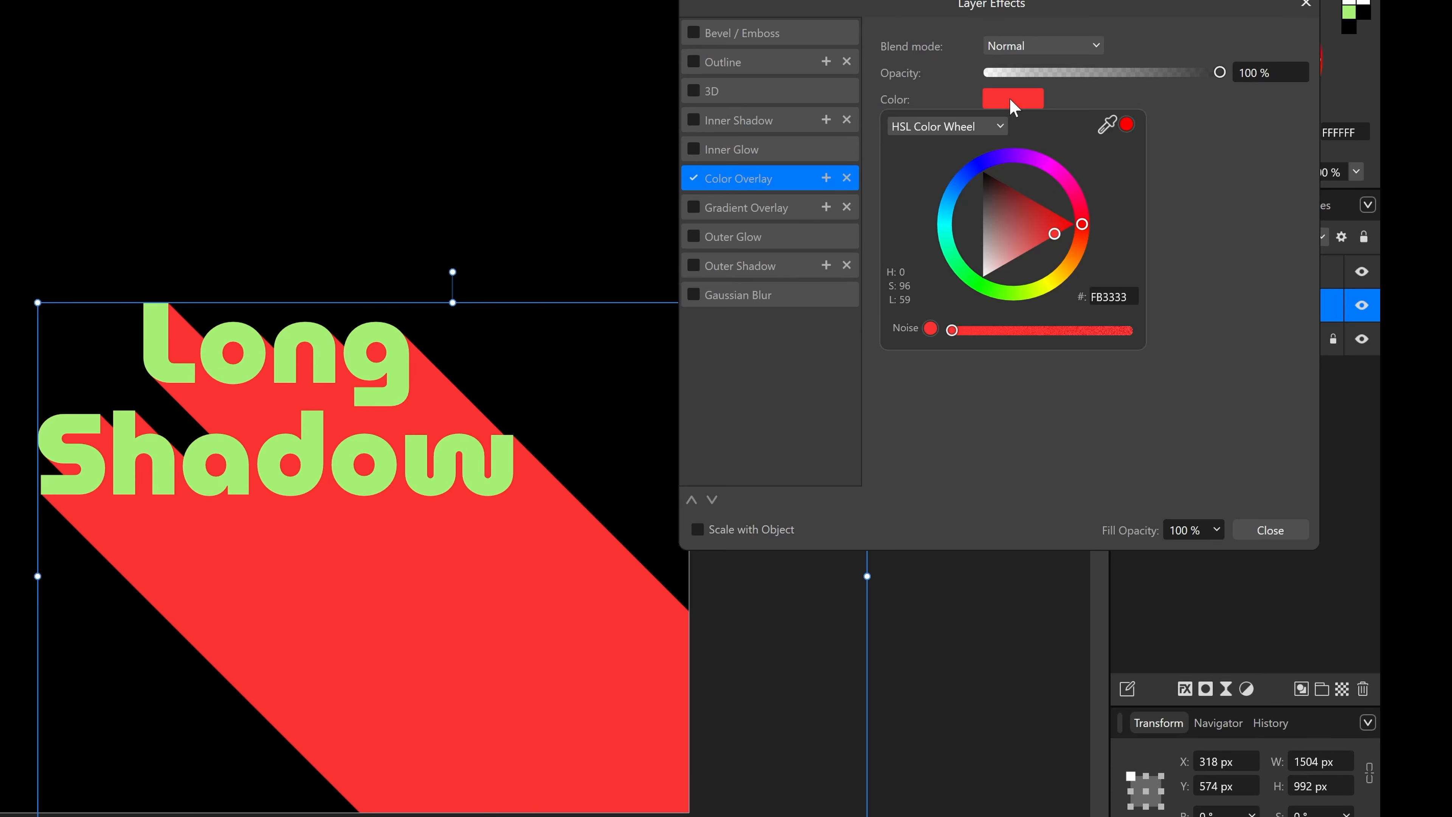
click(1115, 297)
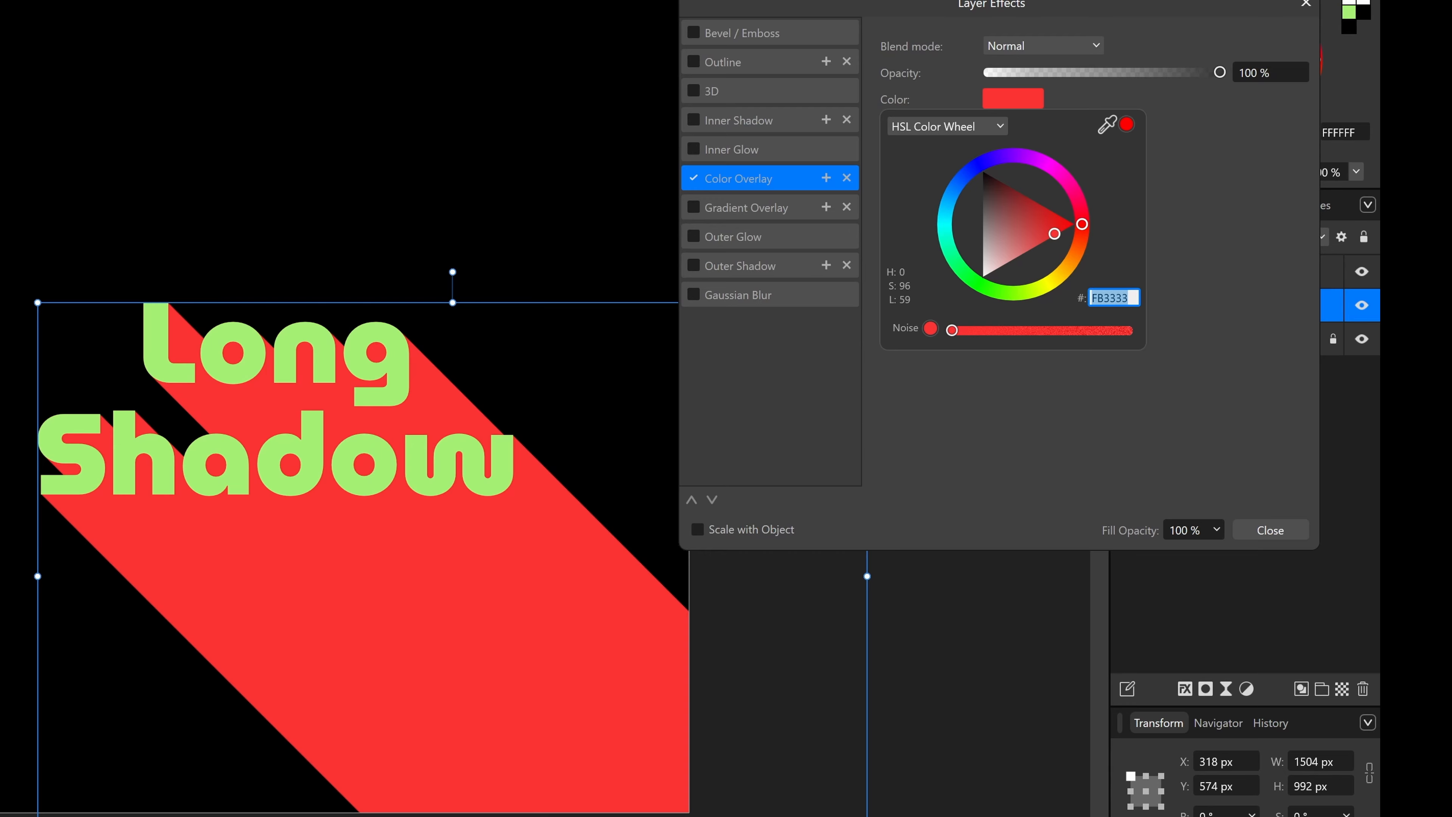
text(2e31ac)
key(Return)
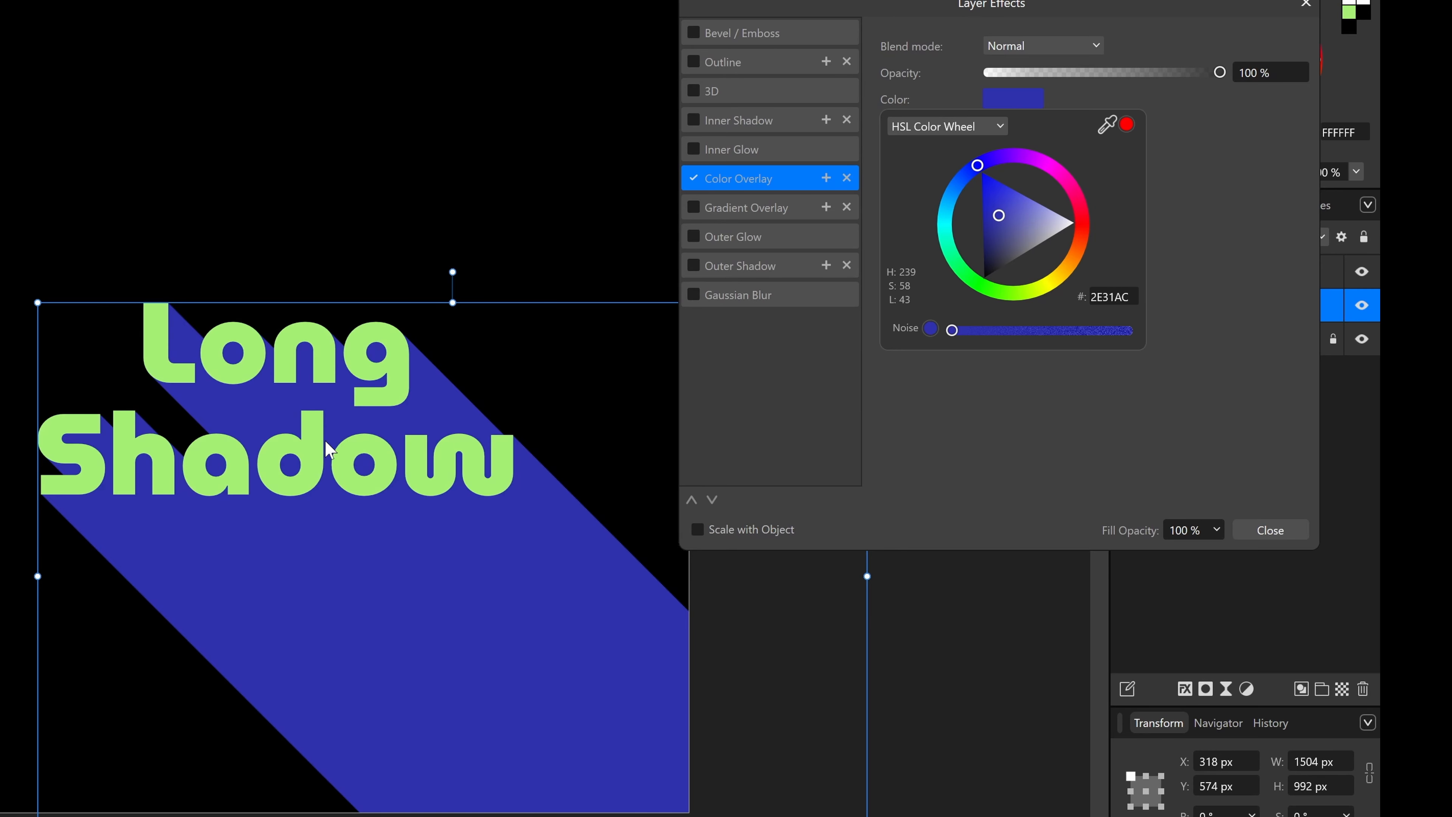
click(1226, 217)
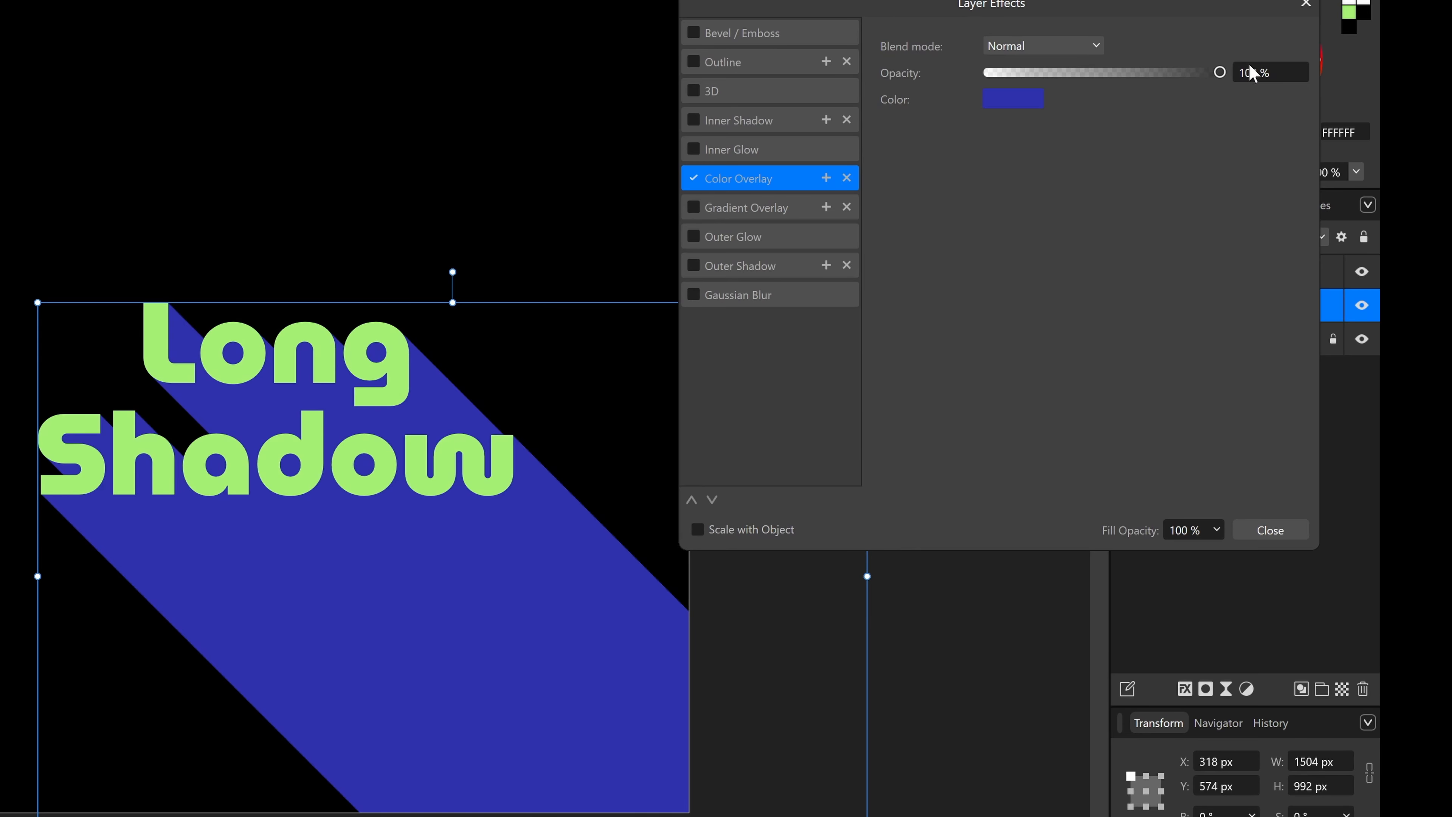
- Lower the Color Overlay's opacity to 80 %, keep its blend mode at Normal and close the layer effects
drag(1220, 74, 1175, 74)
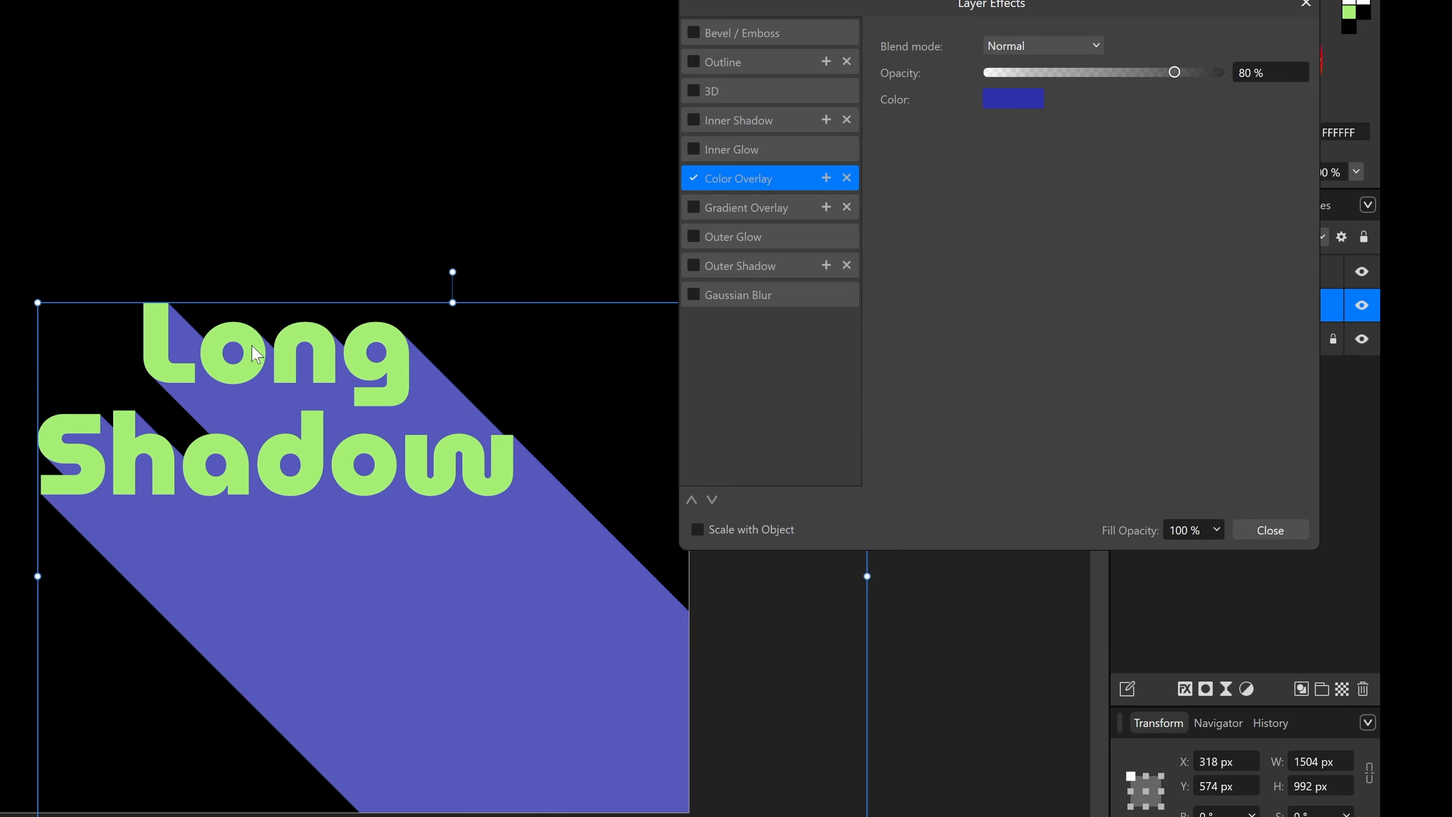
click(1039, 45)
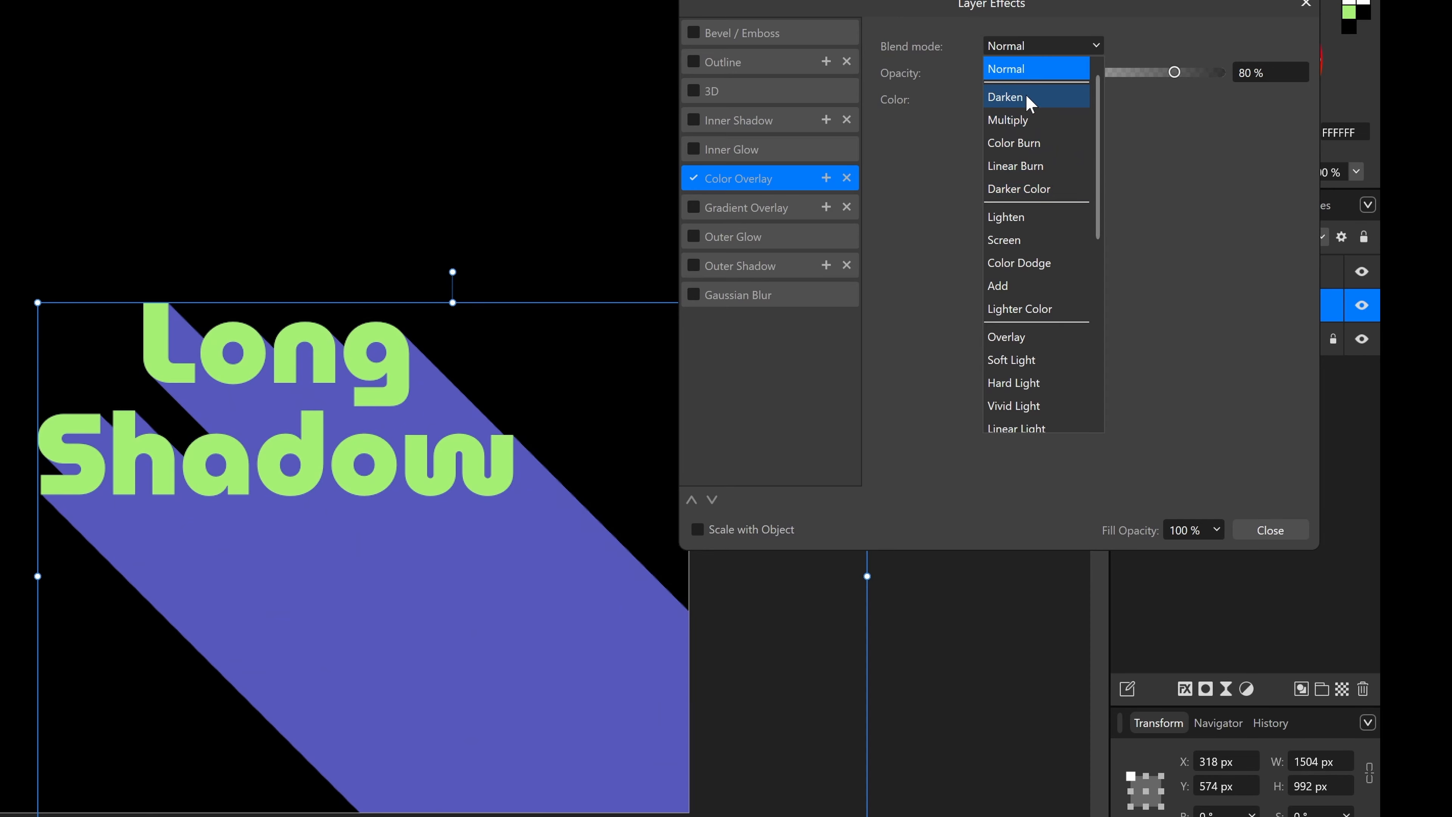
click(1183, 151)
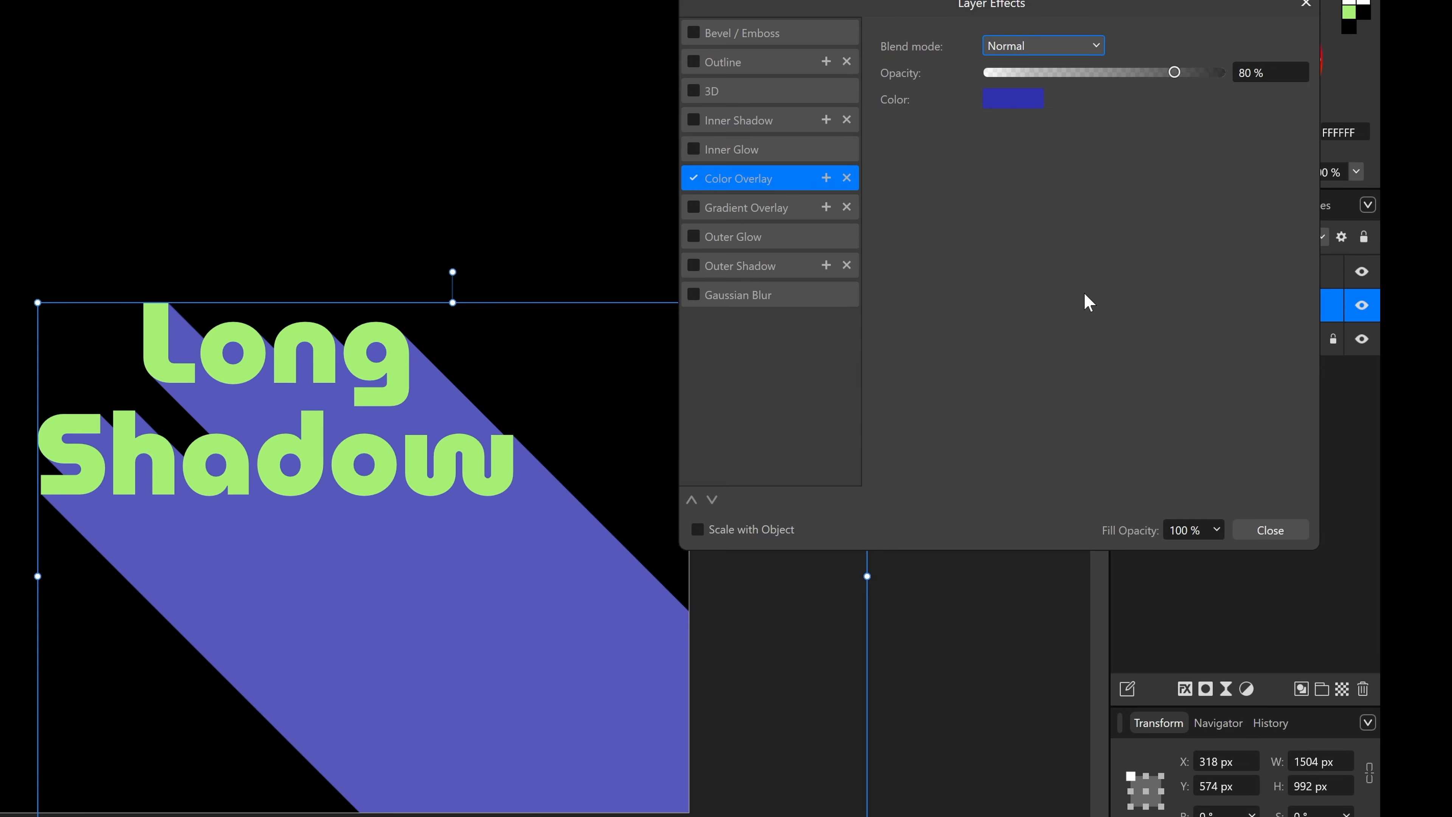
click(1269, 530)
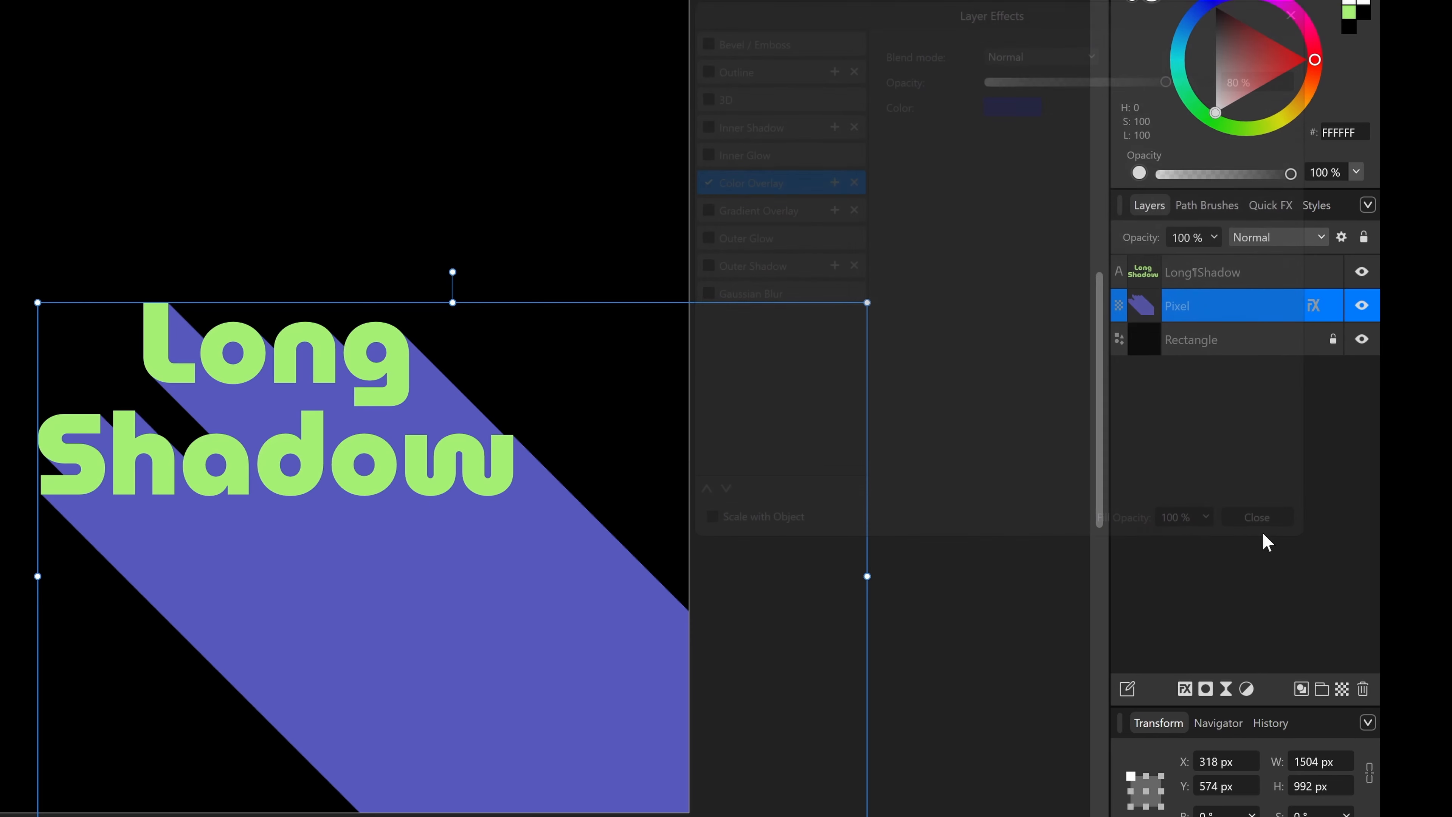
- Reopen the shadow's layer effects, enable Scale with Object, close them and deselect everything
click(1313, 307)
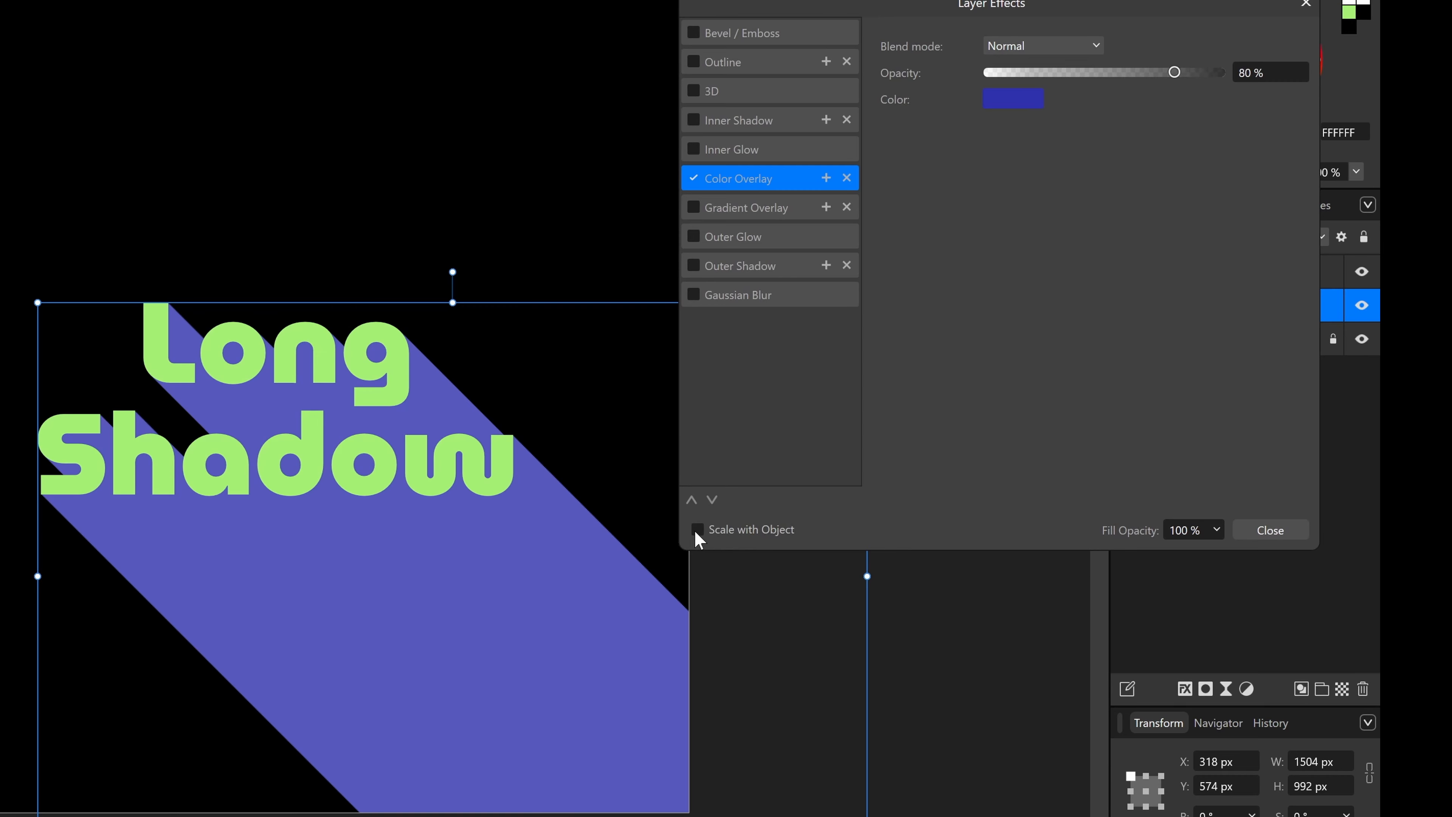
click(696, 530)
click(1260, 529)
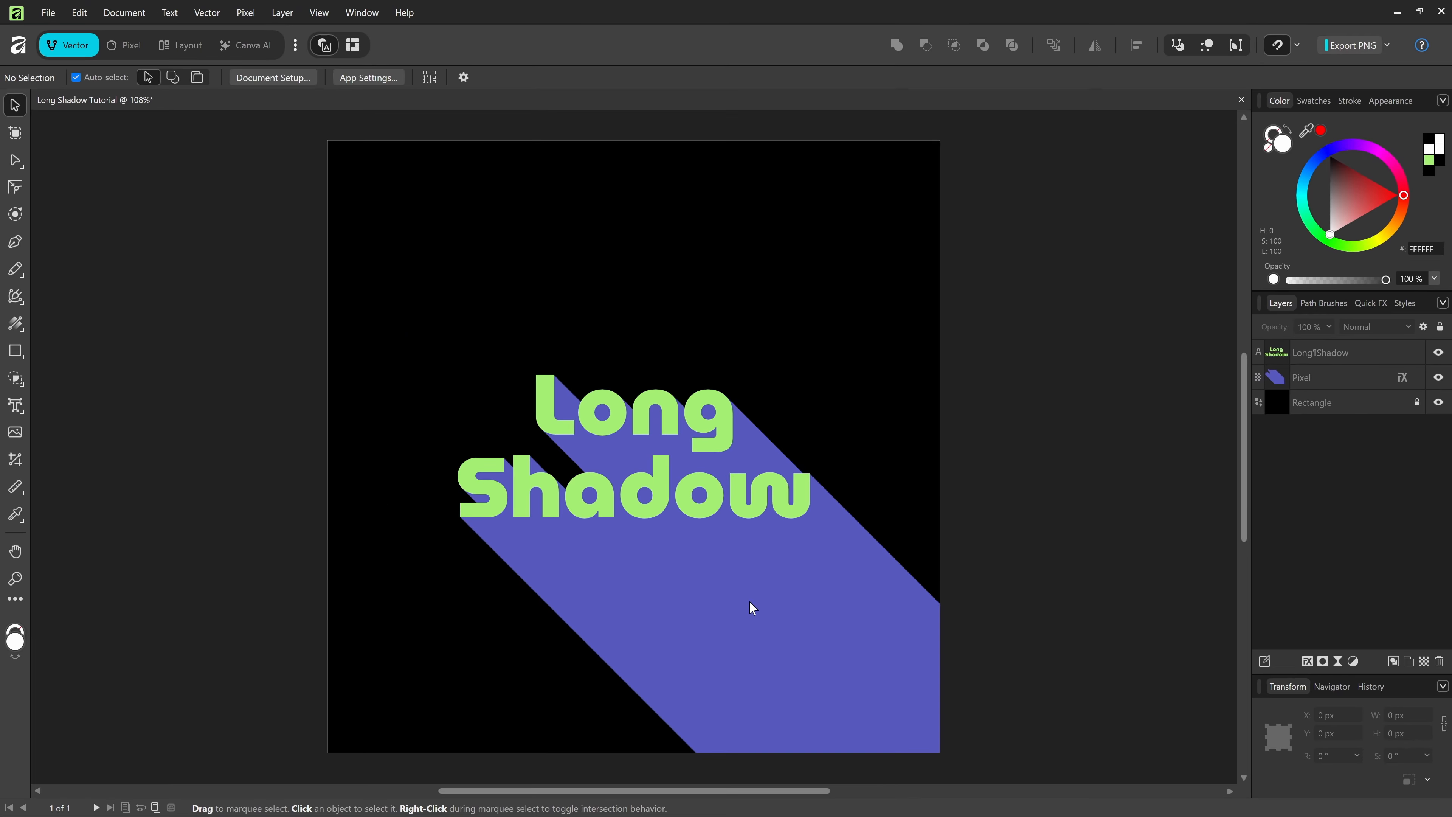
click(753, 607)
click(1095, 310)
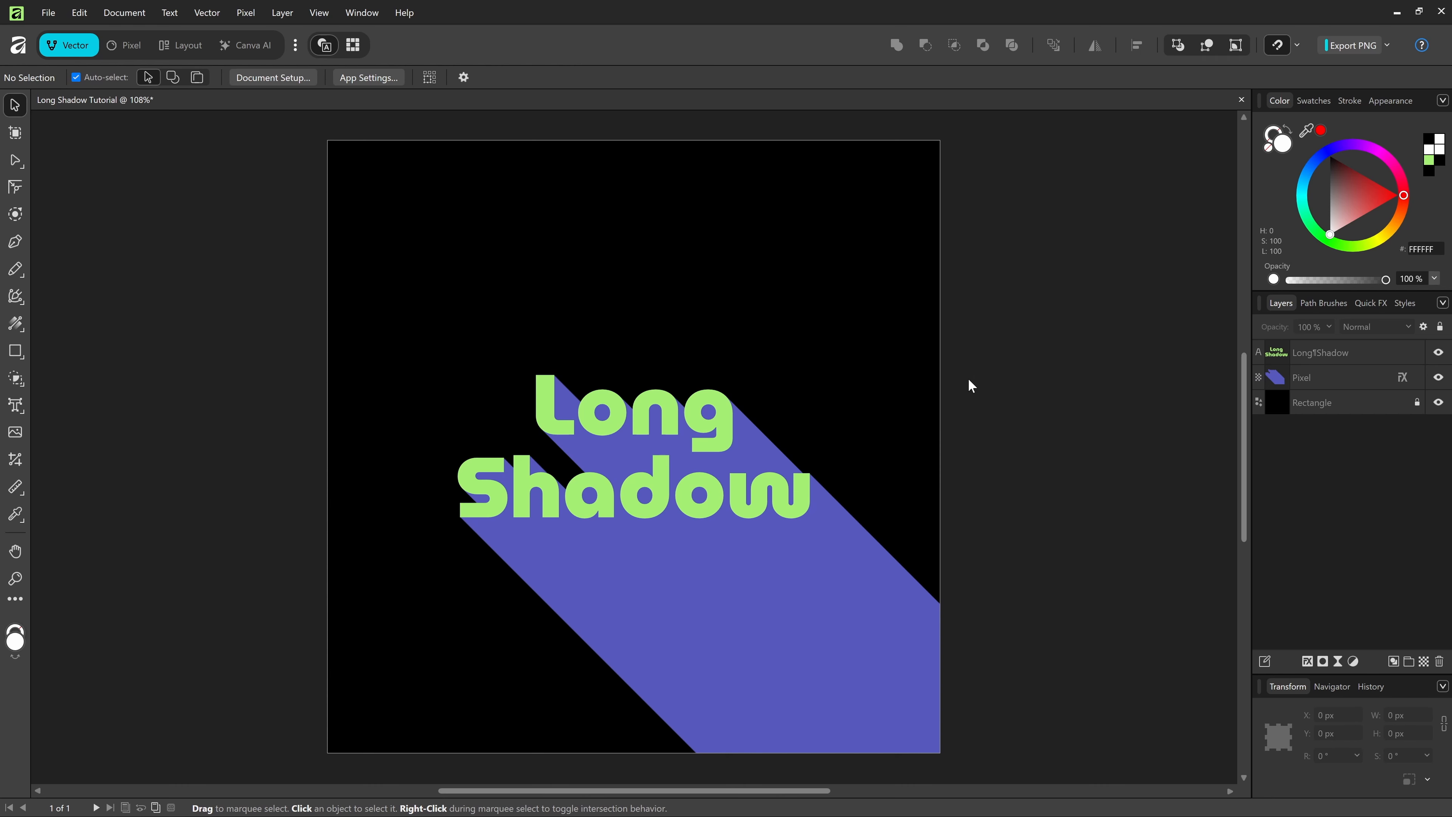